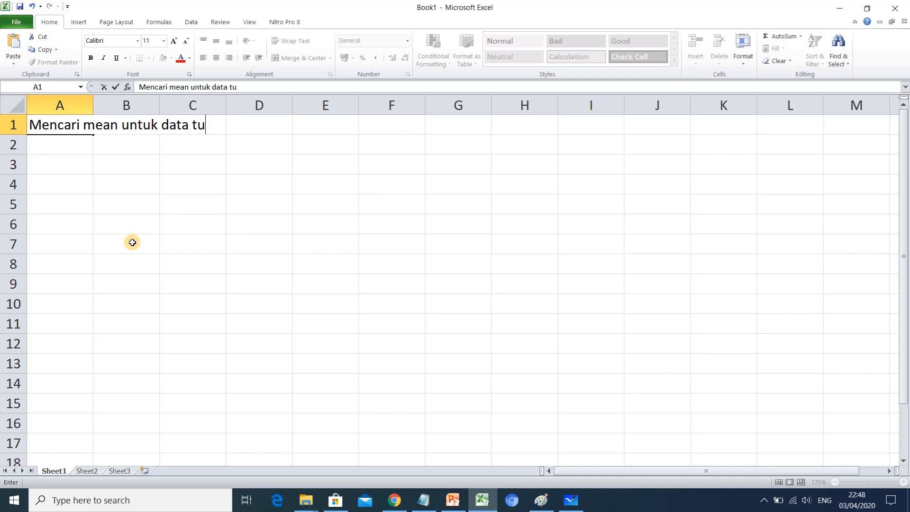
Complete the heading "Mencari mean untuk data tunggal :" in A1 and enter "contoh:" in A2.
{"action": "type", "text": ":"}
{"action": "key", "text": "Return"}
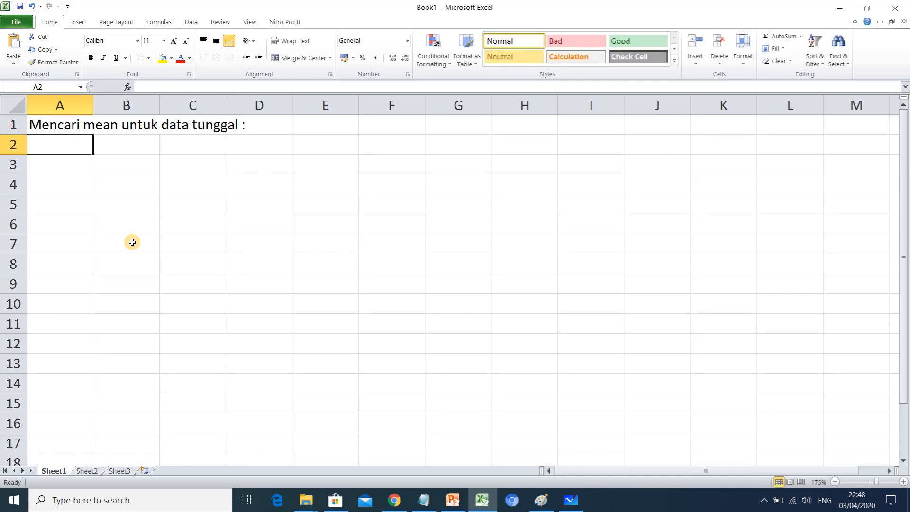
{"action": "type", "text": "contoh"}
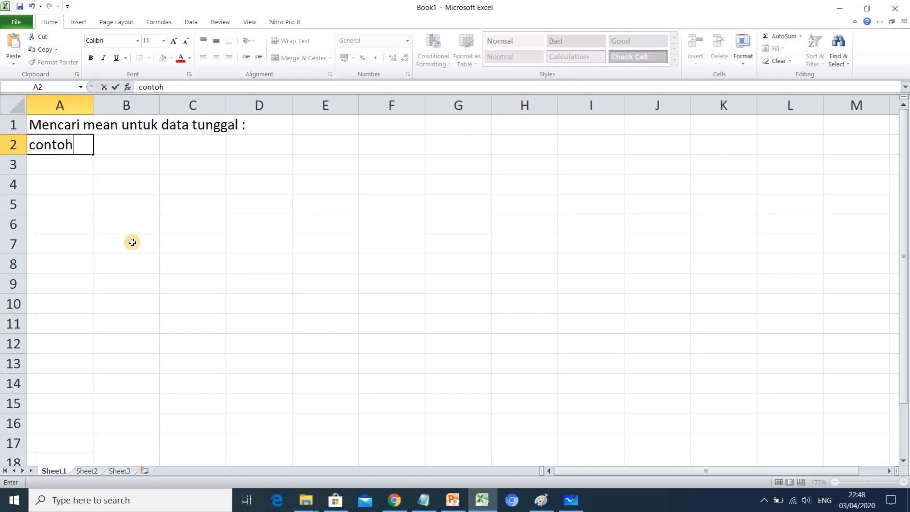
{"action": "type", "text": ":"}
{"action": "key", "text": "Return"}
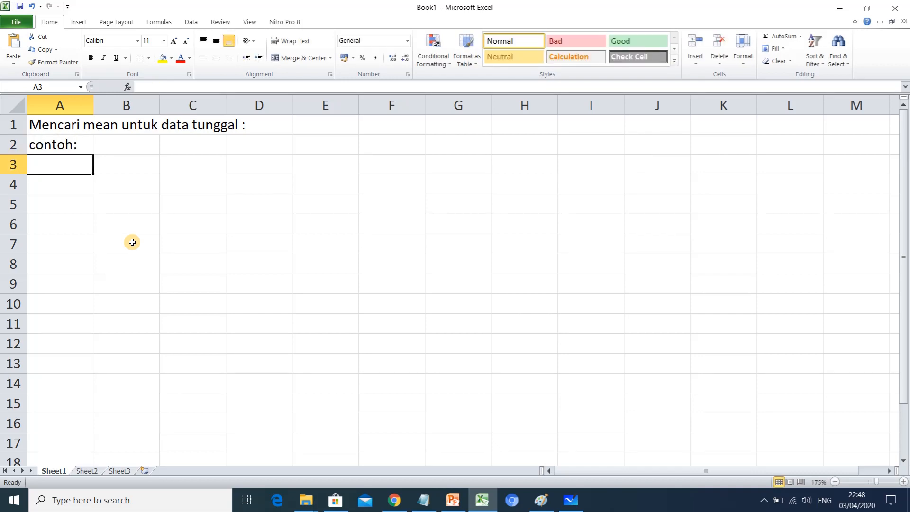
Enter the sample data 7, 8, 8, 7, 9, 5, 4, 3 across row 3, from A3 to H3.
{"action": "type", "text": "7"}
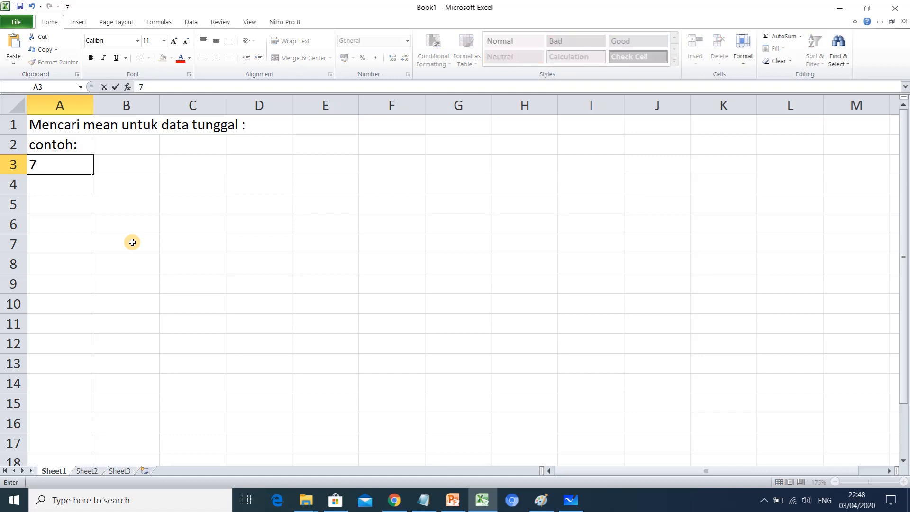
{"action": "key", "text": "Tab"}
{"action": "type", "text": "8"}
{"action": "key", "text": "Tab"}
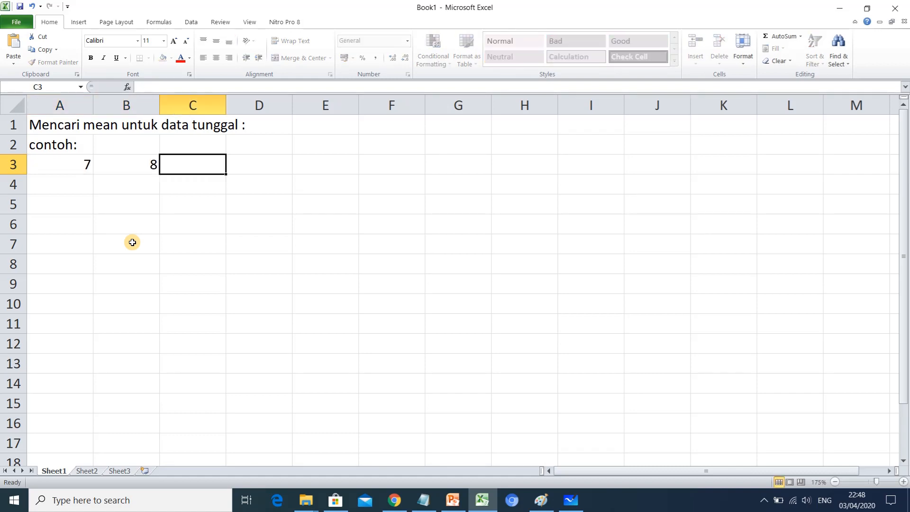
{"action": "type", "text": "8"}
{"action": "key", "text": "Tab"}
{"action": "type", "text": "7"}
{"action": "key", "text": "Tab"}
{"action": "type", "text": "9"}
{"action": "key", "text": "Tab"}
{"action": "type", "text": "5"}
{"action": "key", "text": "Tab"}
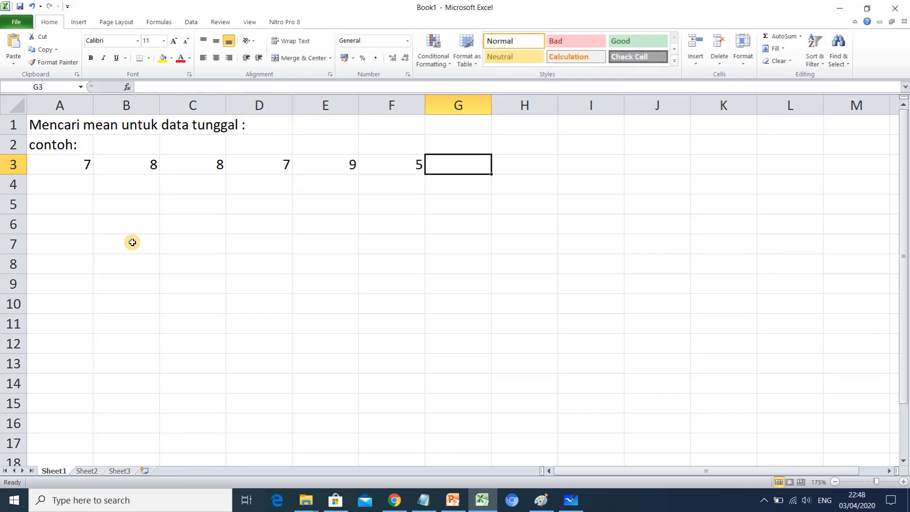
{"action": "type", "text": "4"}
{"action": "key", "text": "Tab"}
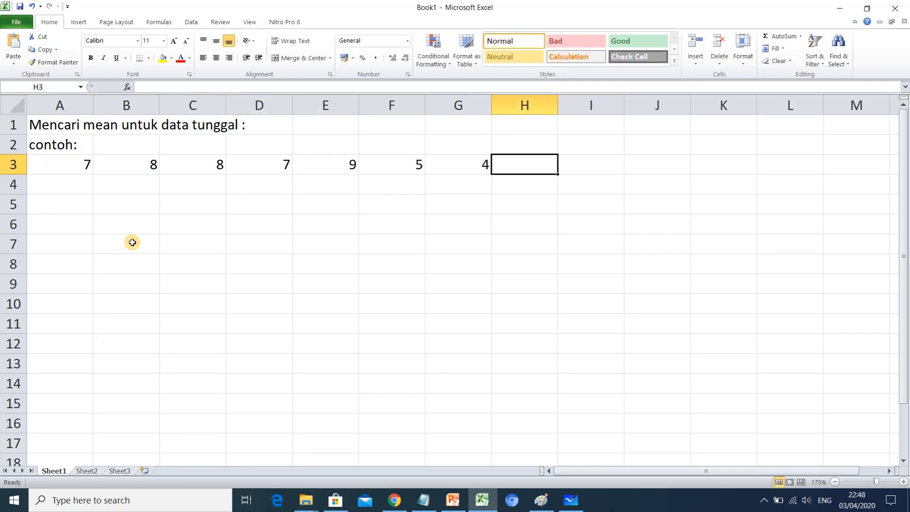
{"action": "type", "text": "3"}
{"action": "key", "text": "Tab"}
Go back over the values entered in row 3 to check how many there are.
{"action": "key", "text": "Left"}
{"action": "key", "text": "Left"}
{"action": "key", "text": "Left"}
{"action": "key", "text": "Left"}
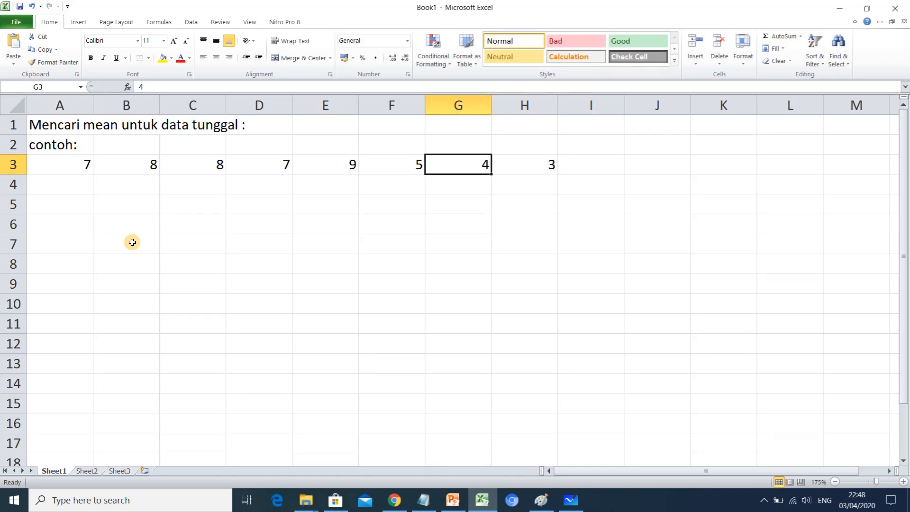
{"action": "key", "text": "Left"}
{"action": "key", "text": "Left"}
{"action": "key", "text": "Left"}
{"action": "key", "text": "Left"}
{"action": "key", "text": "Right"}
{"action": "key", "text": "Right"}
{"action": "key", "text": "Right"}
{"action": "key", "text": "Right"}
{"action": "key", "text": "Right"}
{"action": "key", "text": "Right"}
{"action": "key", "text": "Right"}
{"action": "key", "text": "Right"}
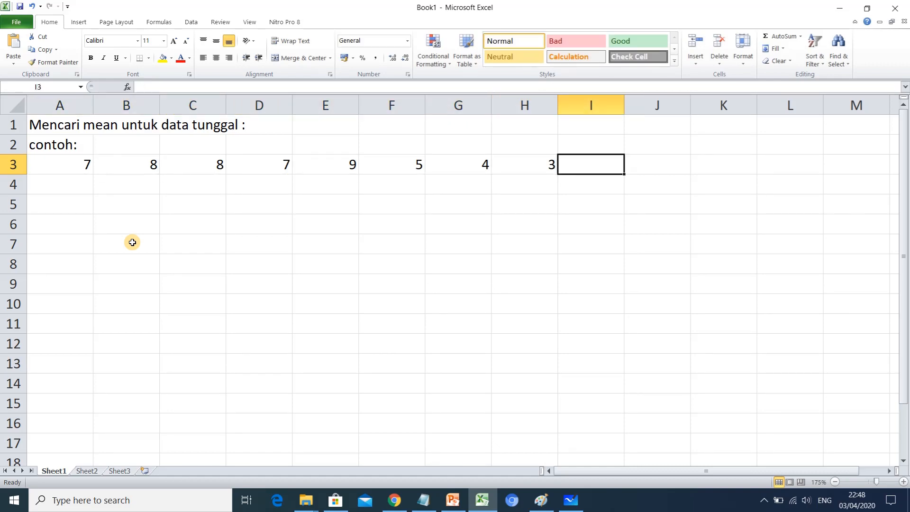
Extend the data row with 7 in I3 and 5 in J3.
{"action": "type", "text": "7"}
{"action": "key", "text": "Right"}
{"action": "type", "text": "5"}
{"action": "key", "text": "Return"}
Examine the data series in A3:J3 value by value to review what the mean is calculated from.
{"action": "key", "text": "Up"}
{"action": "key", "text": "Left"}
{"action": "key", "text": "Left"}
{"action": "key", "text": "Left"}
{"action": "key", "text": "Left"}
{"action": "key", "text": "Left"}
{"action": "key", "text": "Left"}
{"action": "key", "text": "Left"}
{"action": "key", "text": "Left"}
{"action": "key", "text": "Left"}
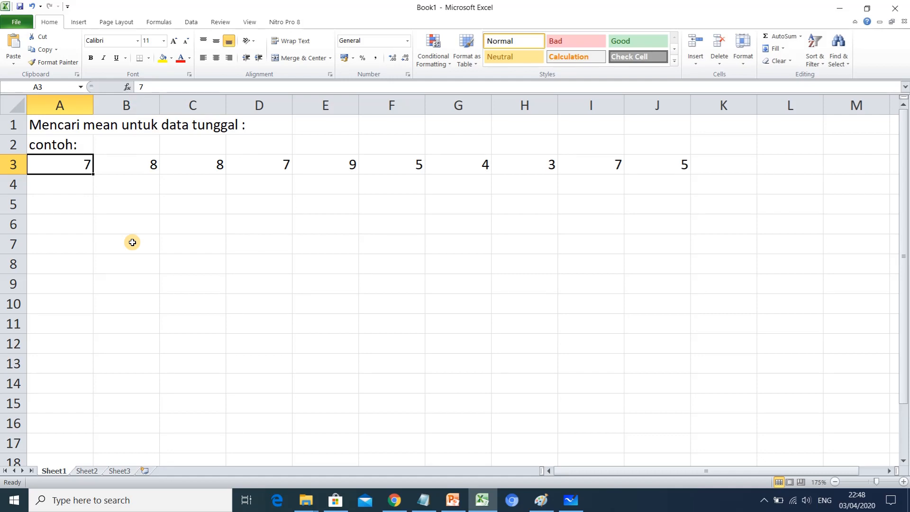
{"action": "key", "text": "Right"}
{"action": "key", "text": "Right"}
{"action": "key", "text": "Right"}
{"action": "key", "text": "Right"}
{"action": "key", "text": "Right"}
{"action": "key", "text": "Right"}
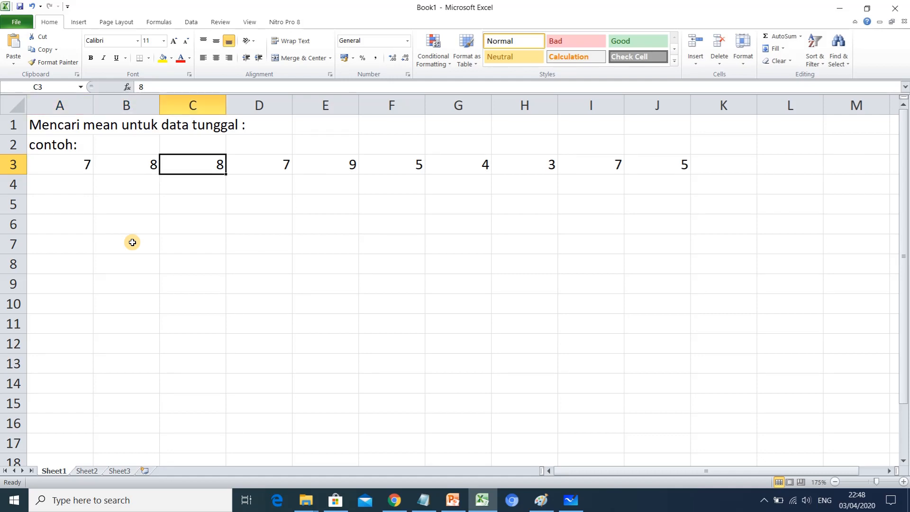
{"action": "key", "text": "Right"}
{"action": "key", "text": "Right"}
{"action": "key", "text": "Right"}
{"action": "key", "text": "Left"}
{"action": "key", "text": "Left"}
{"action": "key", "text": "Left"}
{"action": "key", "text": "Left"}
{"action": "key", "text": "Left"}
{"action": "key", "text": "Left"}
{"action": "key", "text": "Left"}
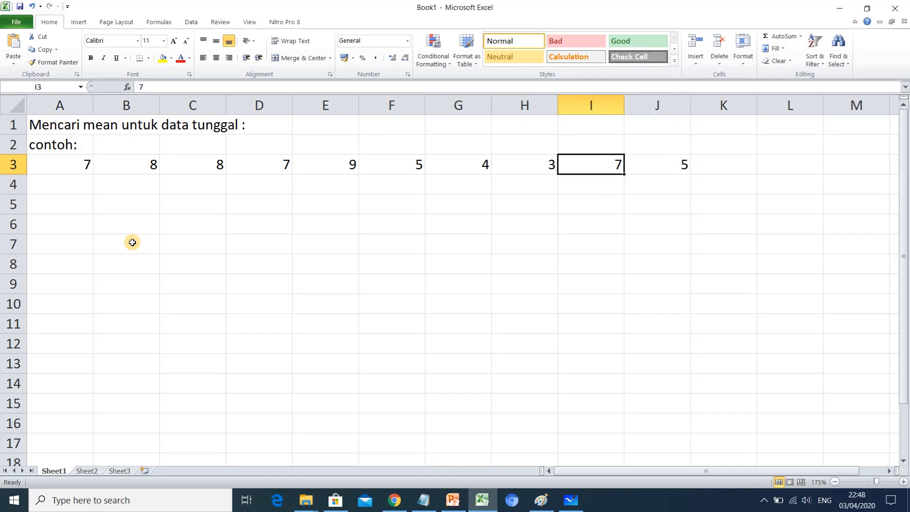
{"action": "key", "text": "Left"}
{"action": "key", "text": "Left"}
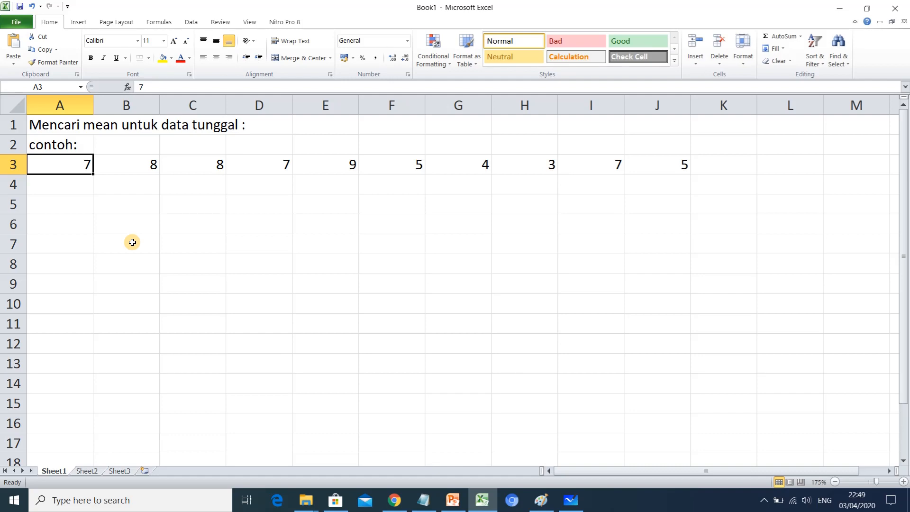
{"action": "key", "text": "Down"}
{"action": "key", "text": "Down"}
{"action": "key", "text": "Right"}
{"action": "key", "text": "Left"}
{"action": "key", "text": "Right"}
{"action": "key", "text": "Left"}
{"action": "key", "text": "Up"}
{"action": "key", "text": "Up"}
{"action": "key", "text": "Right"}
{"action": "key", "text": "Right"}
{"action": "key", "text": "Right"}
{"action": "key", "text": "Right"}
{"action": "key", "text": "Right"}
{"action": "key", "text": "Right"}
{"action": "key", "text": "Right"}
{"action": "key", "text": "Right"}
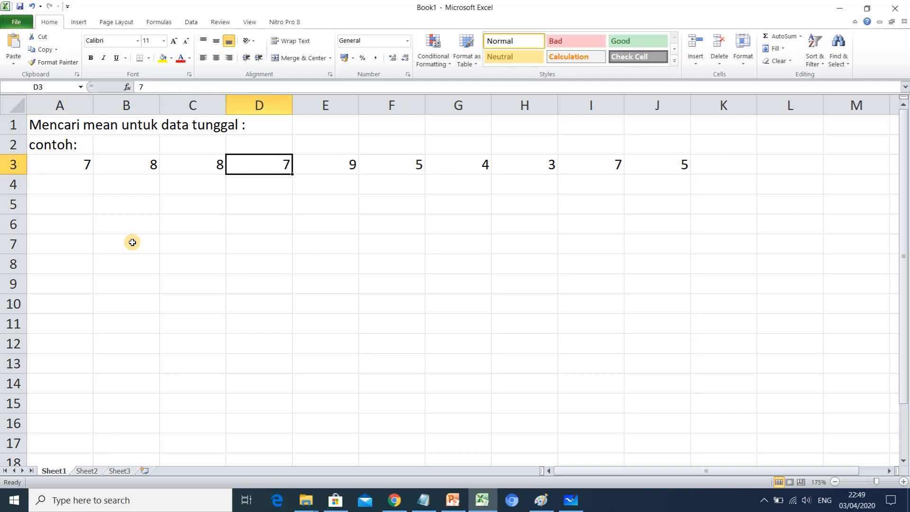
{"action": "key", "text": "Right"}
{"action": "key", "text": "Left"}
{"action": "key", "text": "Left"}
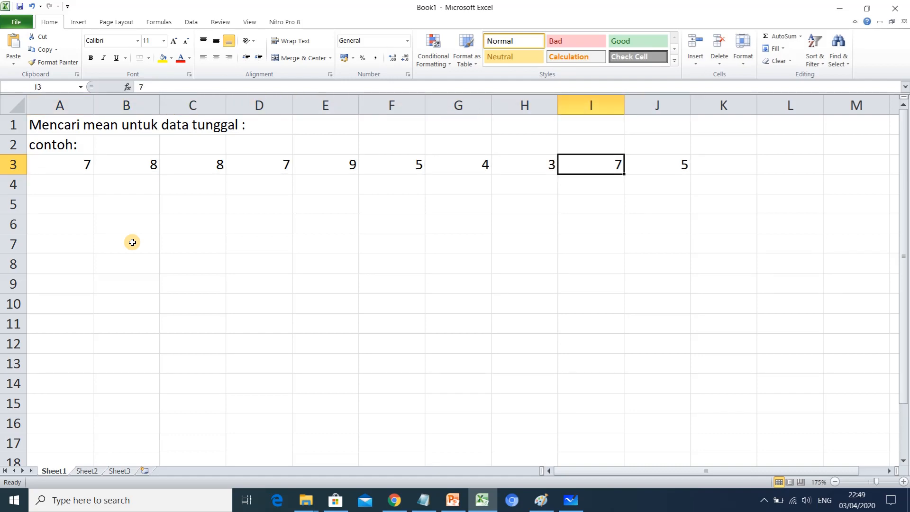
Write the sum of the data values in B5 as =7+8+8+7+9+5+4+3+7+5.
{"action": "key", "text": "Home"}
{"action": "key", "text": "Right"}
{"action": "key", "text": "Right"}
{"action": "key", "text": "Down"}
{"action": "key", "text": "Down"}
{"action": "key", "text": "Left"}
{"action": "key", "text": "Left"}
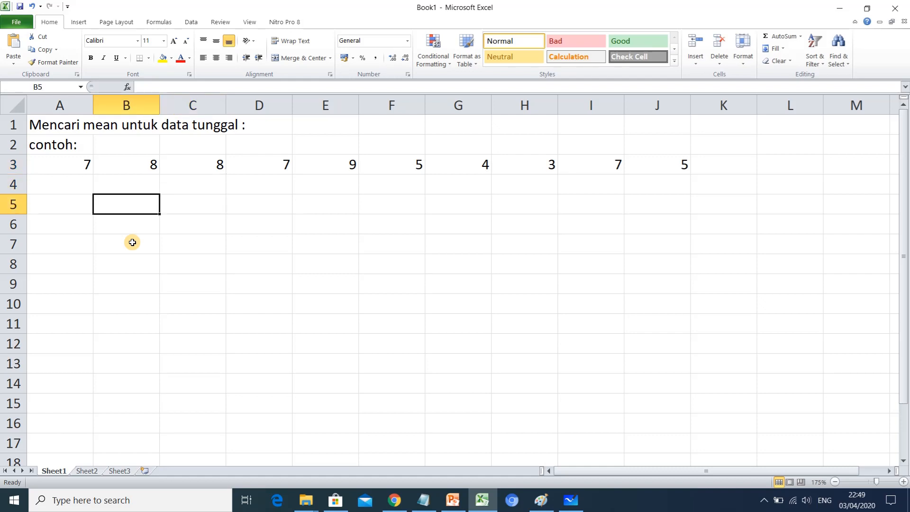
{"action": "key", "text": "Right"}
{"action": "type", "text": "="}
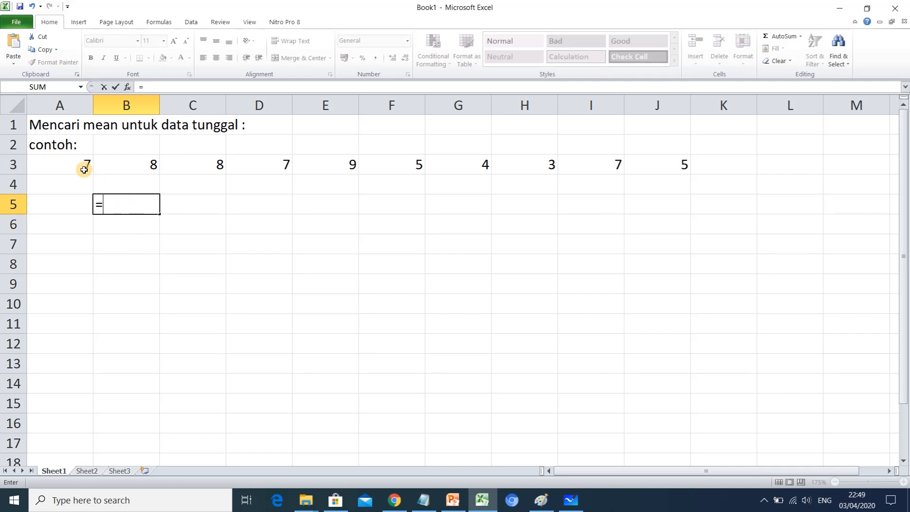
{"action": "type", "text": "7+8+8+"}
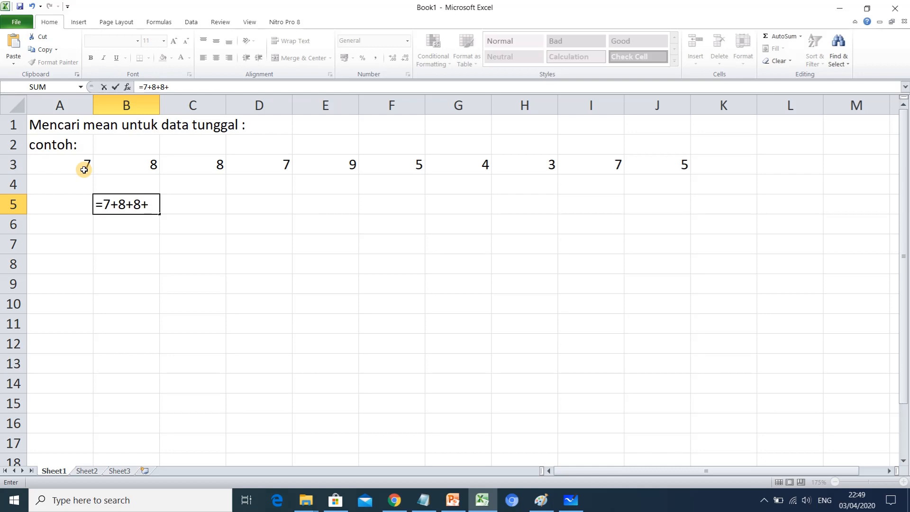
{"action": "type", "text": "7+9+5+"}
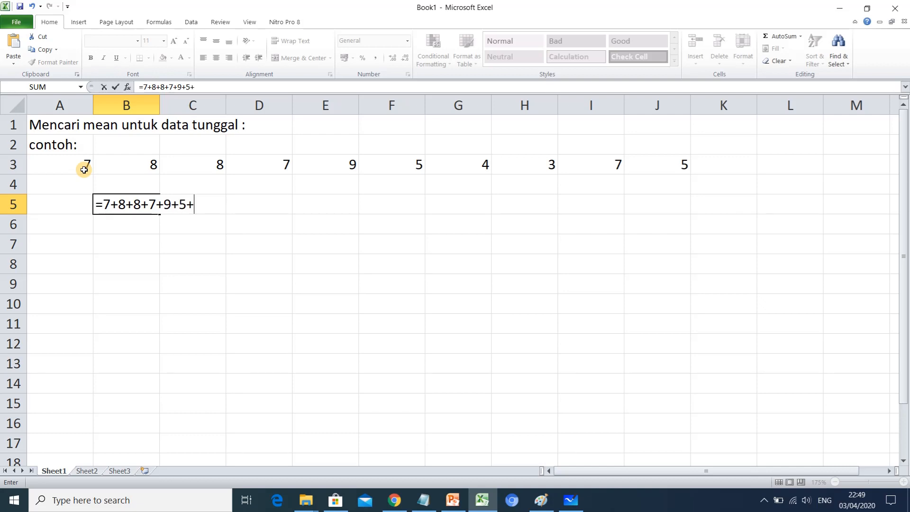
{"action": "type", "text": "4+3+7+"}
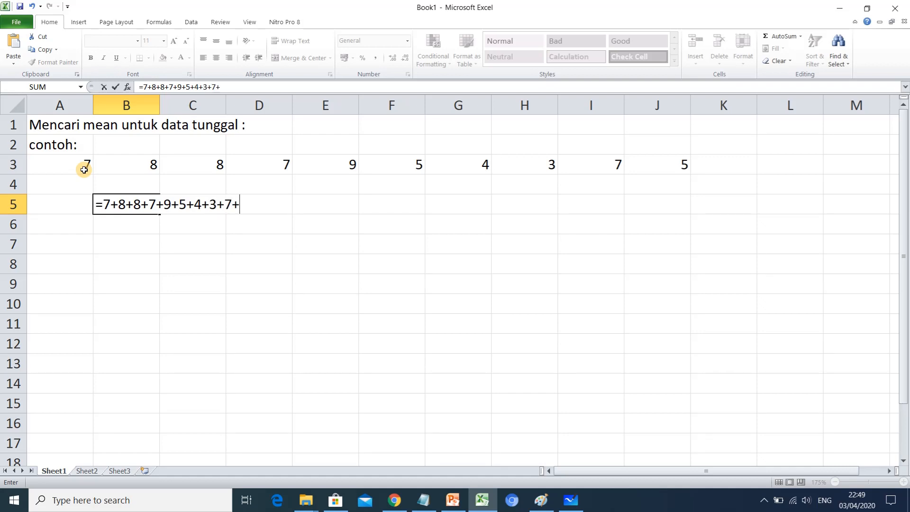
{"action": "type", "text": "5"}
Enclose the sum in B5 in parentheses and divide it by 10 to calculate the mean.
{"action": "key", "text": "F2"}
{"action": "key", "text": "Left"}
{"action": "key", "text": "Left"}
{"action": "key", "text": "Left"}
{"action": "key", "text": "Left"}
{"action": "key", "text": "Left"}
{"action": "key", "text": "Left"}
{"action": "key", "text": "Left"}
{"action": "key", "text": "Left"}
{"action": "key", "text": "Left"}
{"action": "key", "text": "Left"}
{"action": "key", "text": "Left"}
{"action": "key", "text": "Left"}
{"action": "key", "text": "Left"}
{"action": "key", "text": "Left"}
{"action": "key", "text": "Left"}
{"action": "key", "text": "Left"}
{"action": "key", "text": "Left"}
{"action": "key", "text": "Left"}
{"action": "key", "text": "Left"}
{"action": "key", "text": "Left"}
{"action": "type", "text": "("}
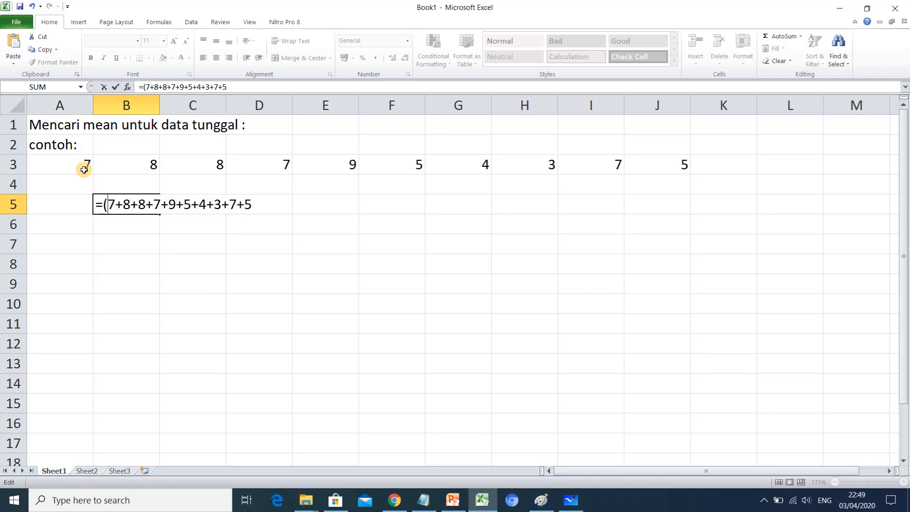
{"action": "key", "text": "Right"}
{"action": "key", "text": "Right"}
{"action": "key", "text": "Right"}
{"action": "key", "text": "Right"}
{"action": "key", "text": "Right"}
{"action": "key", "text": "Right"}
{"action": "key", "text": "Right"}
{"action": "key", "text": "Right"}
{"action": "key", "text": "Right"}
{"action": "key", "text": "Right"}
{"action": "key", "text": "Right"}
{"action": "key", "text": "Right"}
{"action": "key", "text": "Right"}
{"action": "key", "text": "Right"}
{"action": "key", "text": "Right"}
{"action": "key", "text": "Right"}
{"action": "key", "text": "Right"}
{"action": "key", "text": "Right"}
{"action": "key", "text": "Right"}
{"action": "type", "text": ")"}
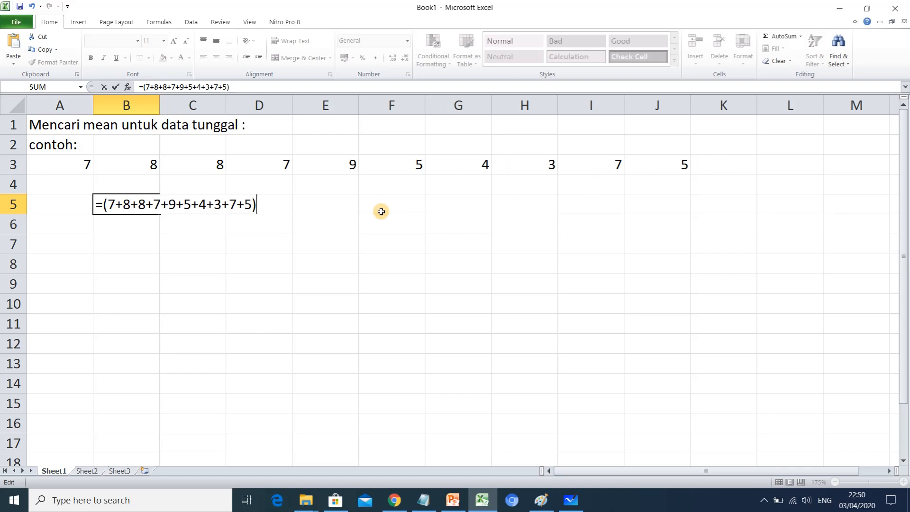
{"action": "type", "text": "/10"}
{"action": "key", "text": "Return"}
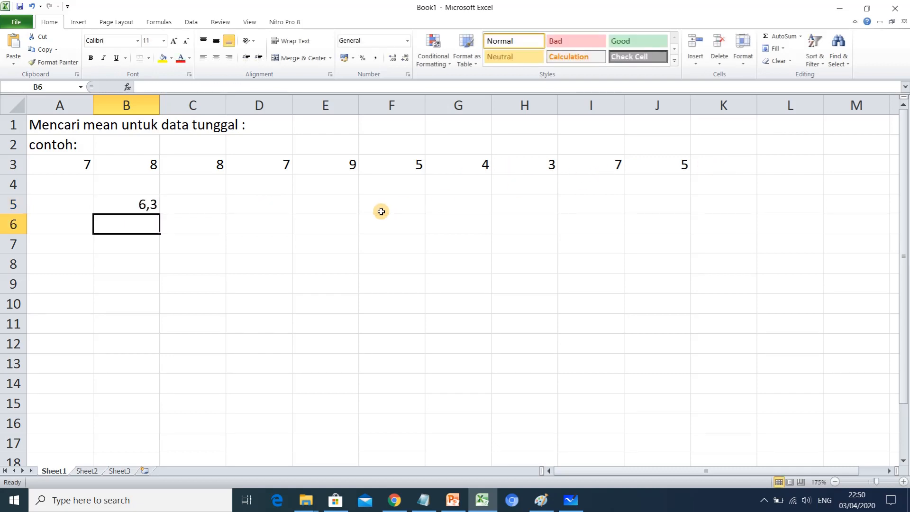
Label the calculated result by entering "Mean =" in A5.
{"action": "left_click", "coordinate": [144, 202]}
{"action": "left_click", "coordinate": [67, 207]}
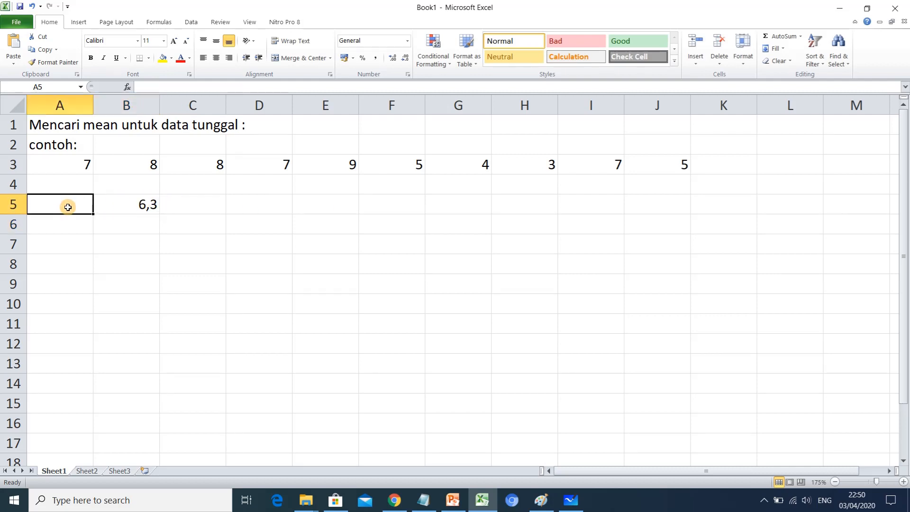
{"action": "type", "text": "Mean"}
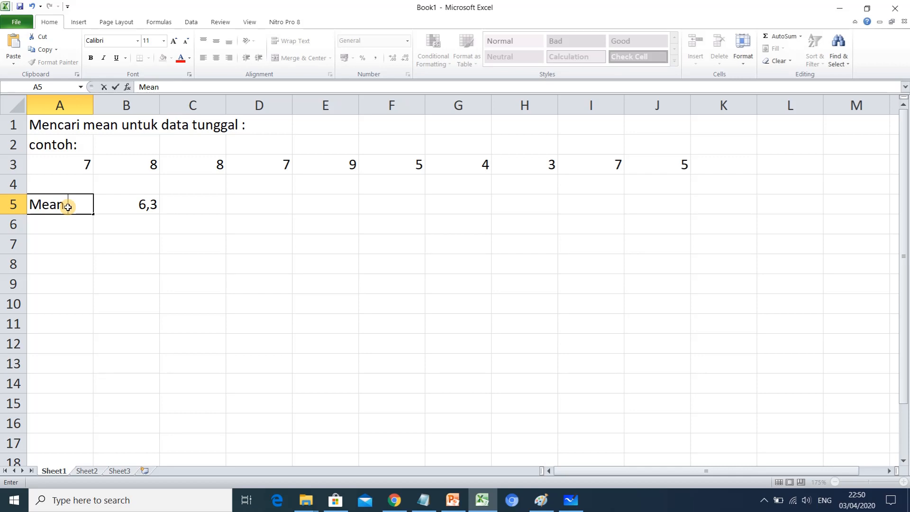
{"action": "type", "text": " ="}
{"action": "key", "text": "Return"}
Enter the note "kalo menggunakan excel" in A6, below the mean label.
{"action": "left_click", "coordinate": [72, 246]}
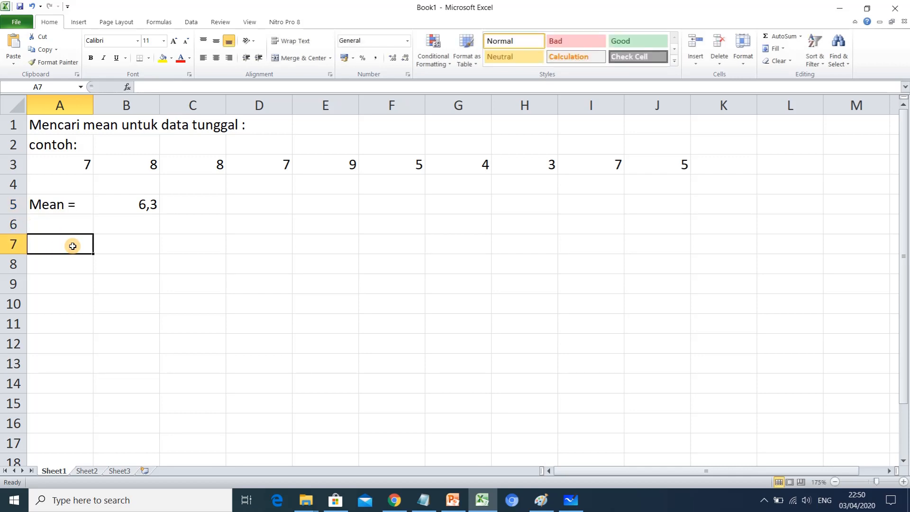
{"action": "left_click_drag", "start_coordinate": [73, 164], "coordinate": [660, 156]}
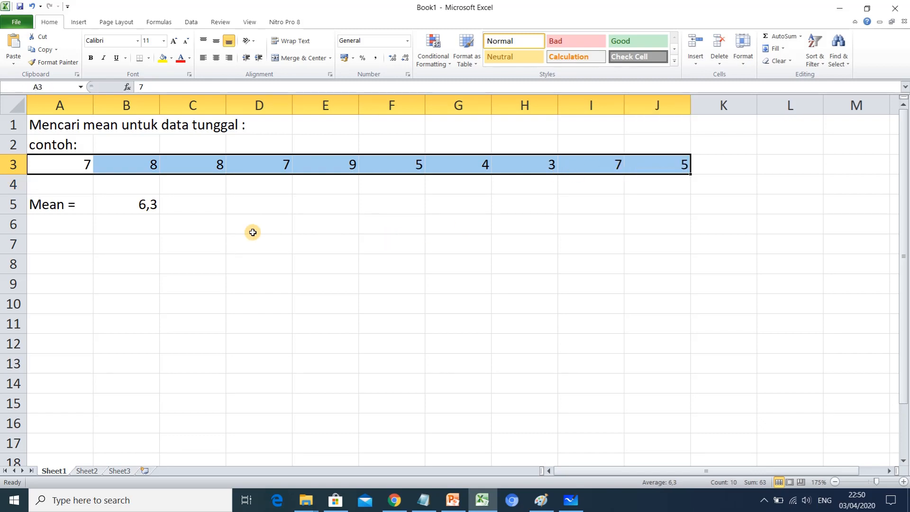
{"action": "left_click", "coordinate": [134, 232]}
{"action": "left_click", "coordinate": [65, 231]}
{"action": "type", "text": "kalo"}
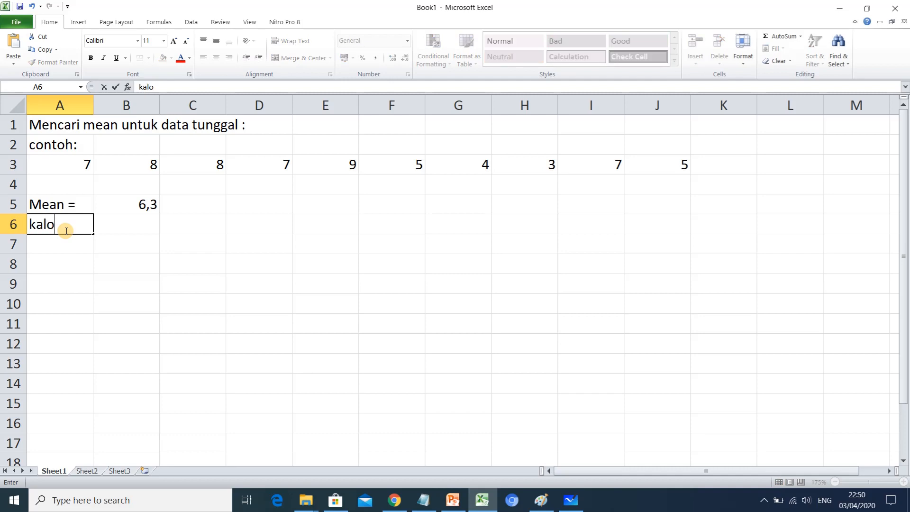
{"action": "type", "text": " menggunakan"}
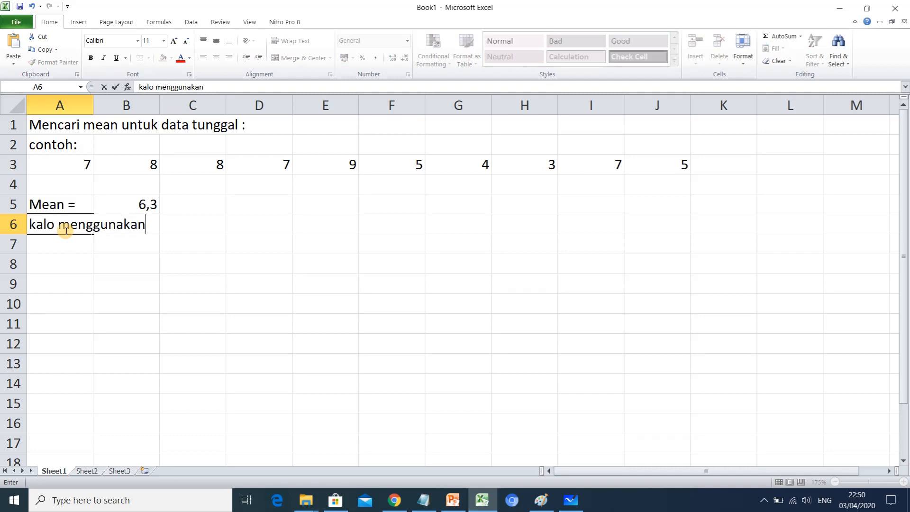
{"action": "type", "text": " excel"}
{"action": "key", "text": "Return"}
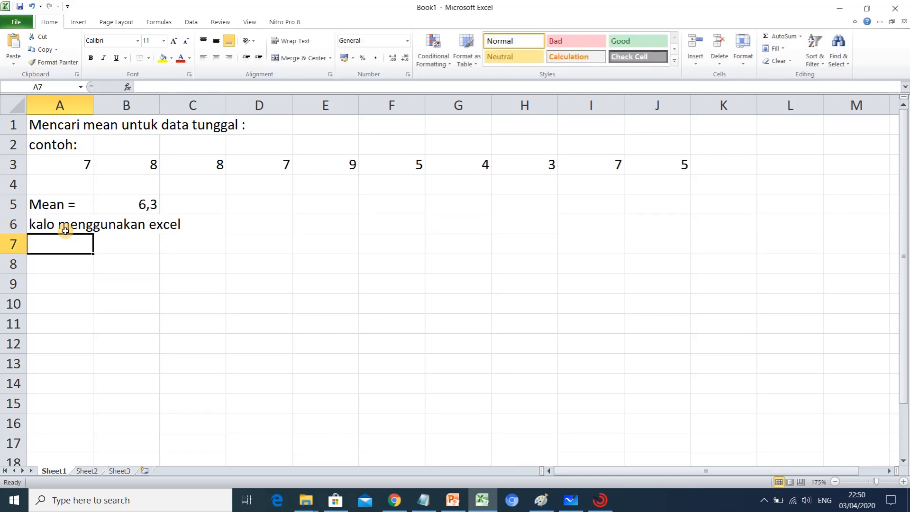
Extend the note in A6 to read "kalo menggunakan excel kita bisa menggunakan fungsi AVERAGE".
{"action": "left_click", "coordinate": [66, 230]}
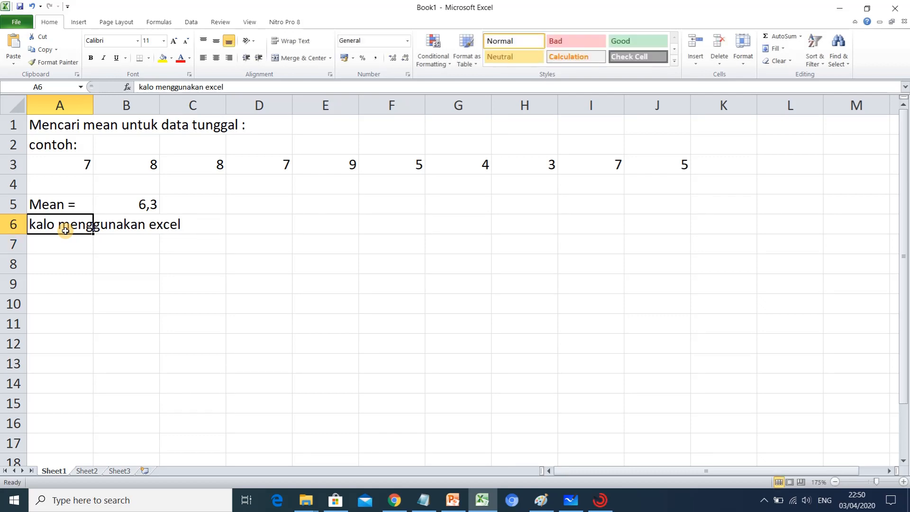
{"action": "key", "text": "F2"}
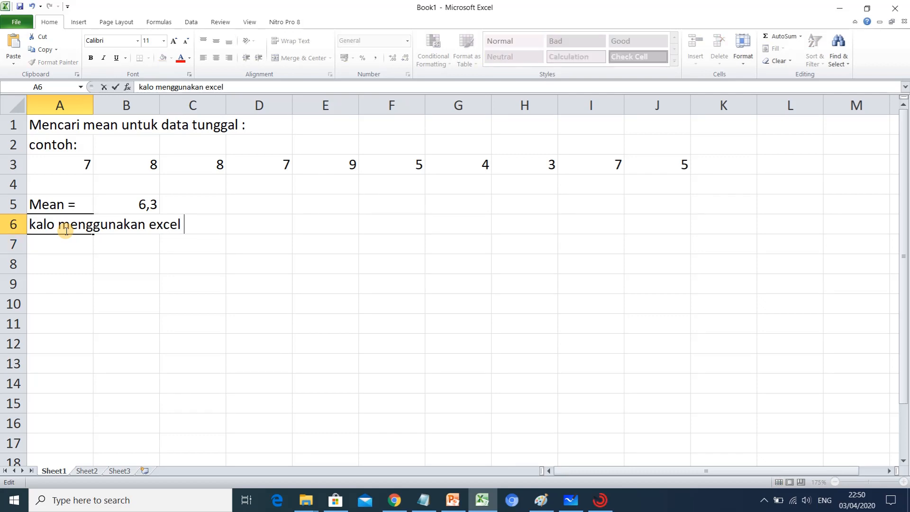
{"action": "type", "text": "kita bisa"}
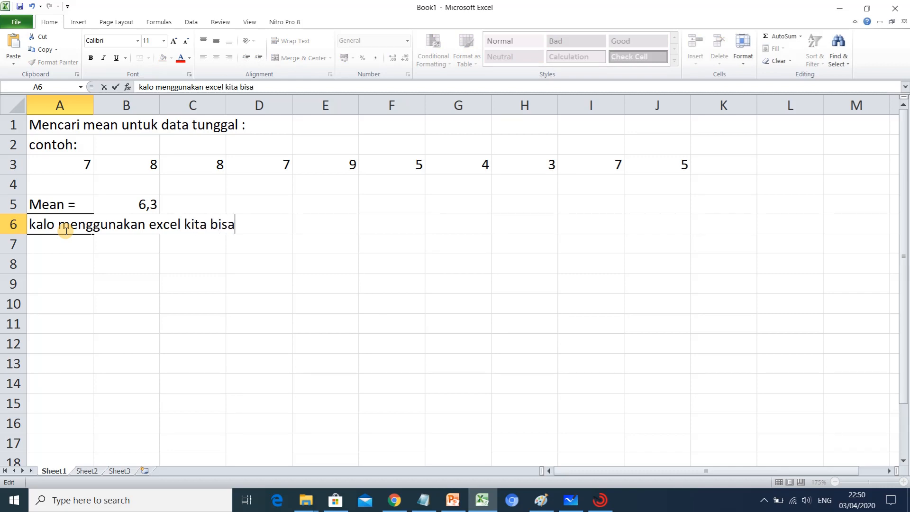
{"action": "type", "text": " menggunakan"}
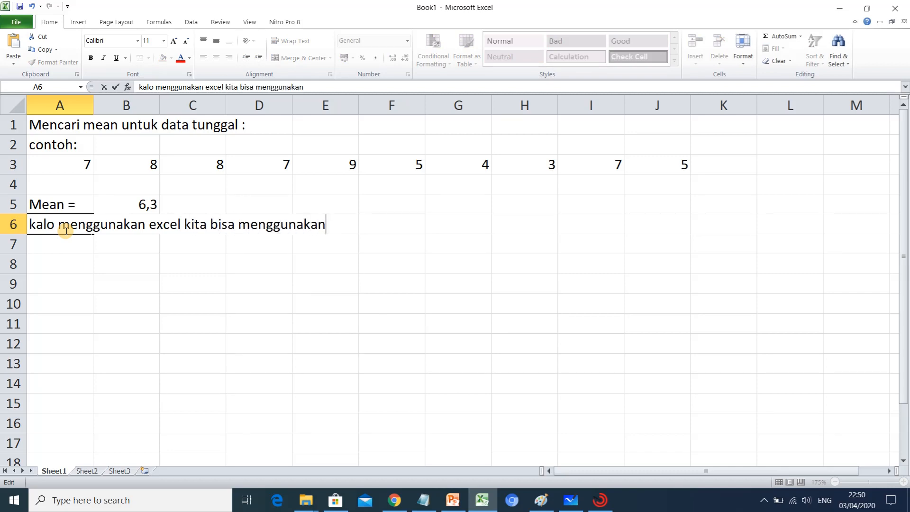
{"action": "type", "text": " fungsi AVERR"}
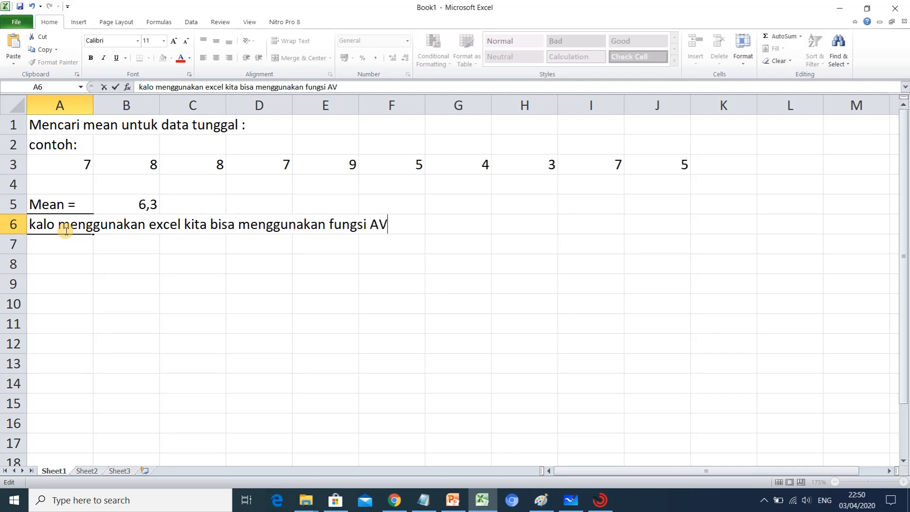
{"action": "key", "text": "BackSpace"}
{"action": "type", "text": "AGE"}
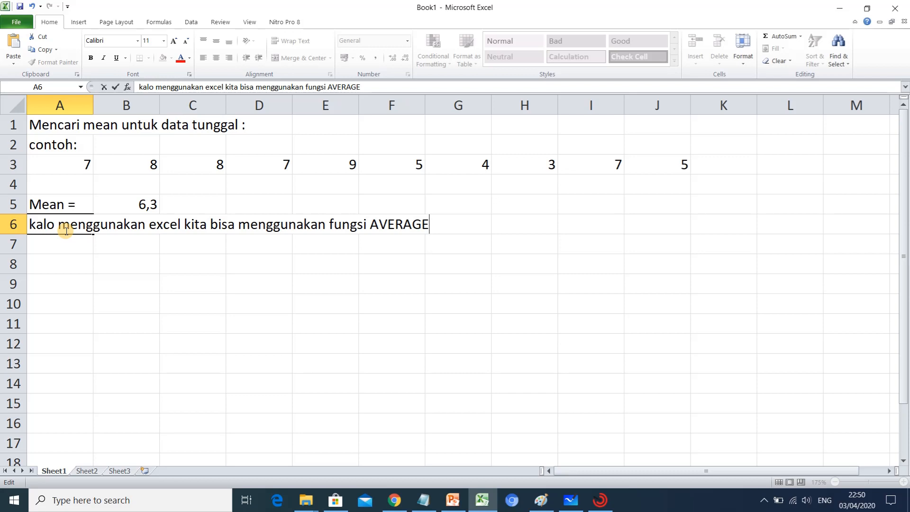
{"action": "key", "text": "Return"}
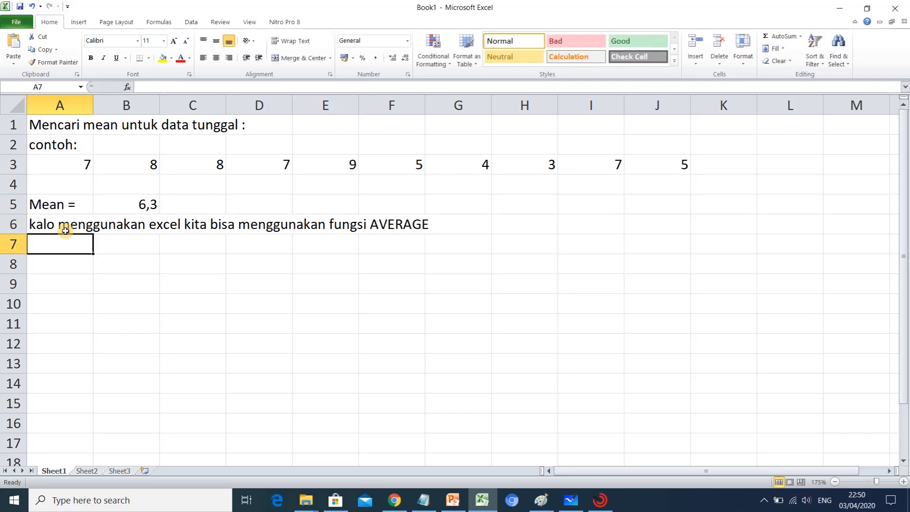
Enter the label "contoh:" in A7, below the AVERAGE note.
{"action": "type", "text": "CON"}
{"action": "key", "text": "BackSpace"}
{"action": "key", "text": "BackSpace"}
{"action": "key", "text": "BackSpace"}
{"action": "type", "text": "conto"}
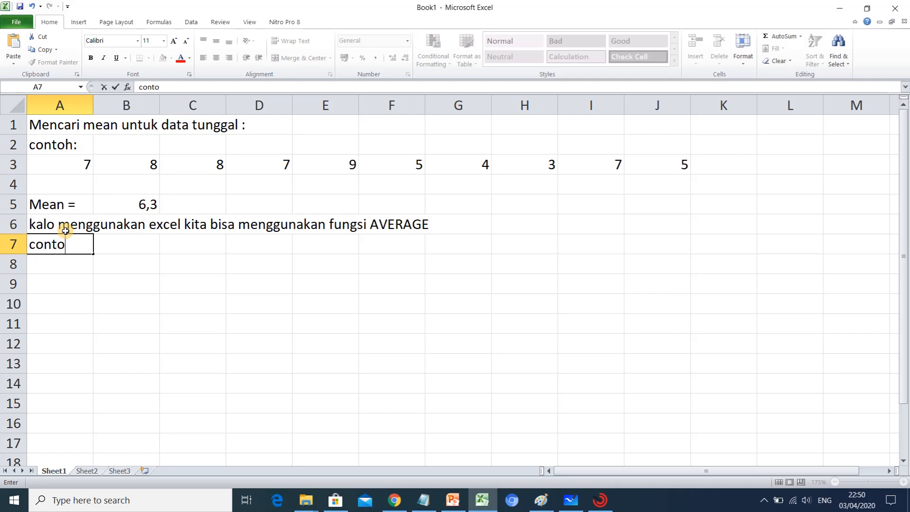
{"action": "type", "text": "h:"}
{"action": "key", "text": "Return"}
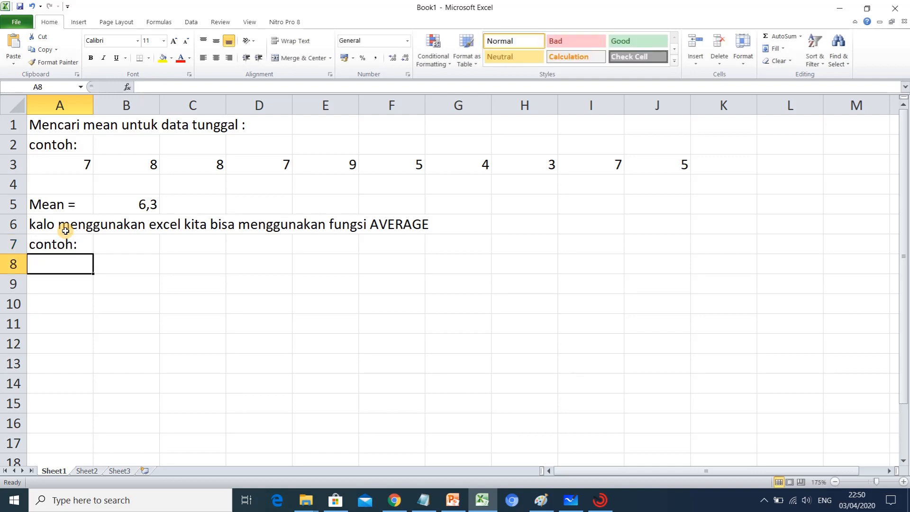
Review the data range A3:J3 and enter the label "Mean =" in A8.
{"action": "left_click_drag", "start_coordinate": [76, 167], "coordinate": [653, 167]}
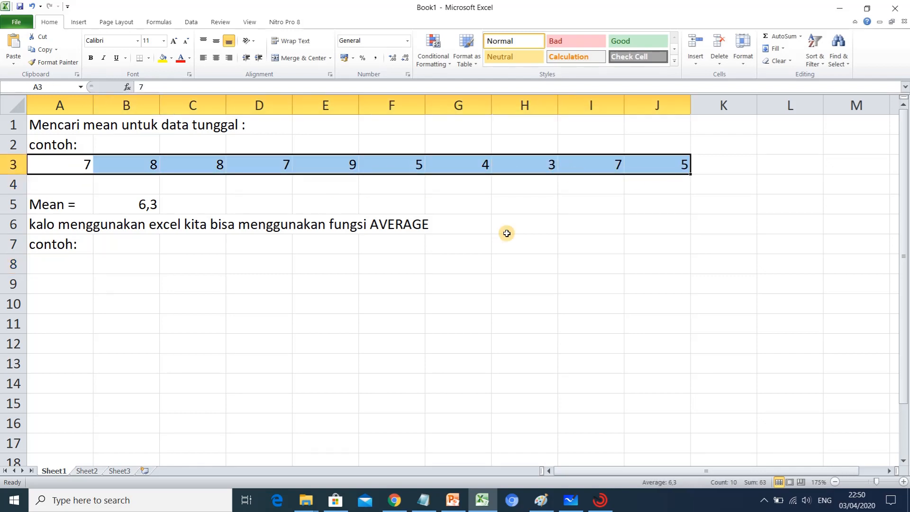
{"action": "left_click", "coordinate": [69, 269]}
{"action": "type", "text": "mean ="}
{"action": "key", "text": "Return"}
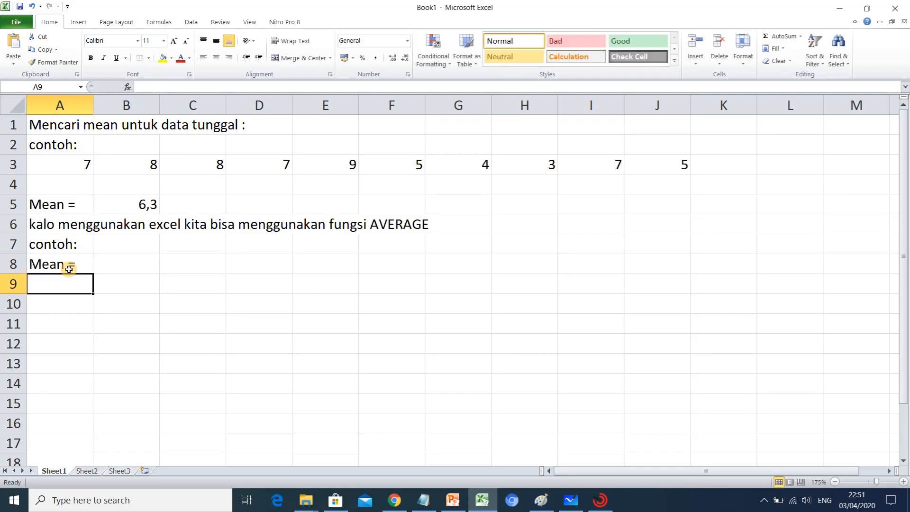
Calculate the mean in B8 with the AVERAGE function over A3:J3 and compare it with the manual formula in B5.
{"action": "key", "text": "Up"}
{"action": "key", "text": "Right"}
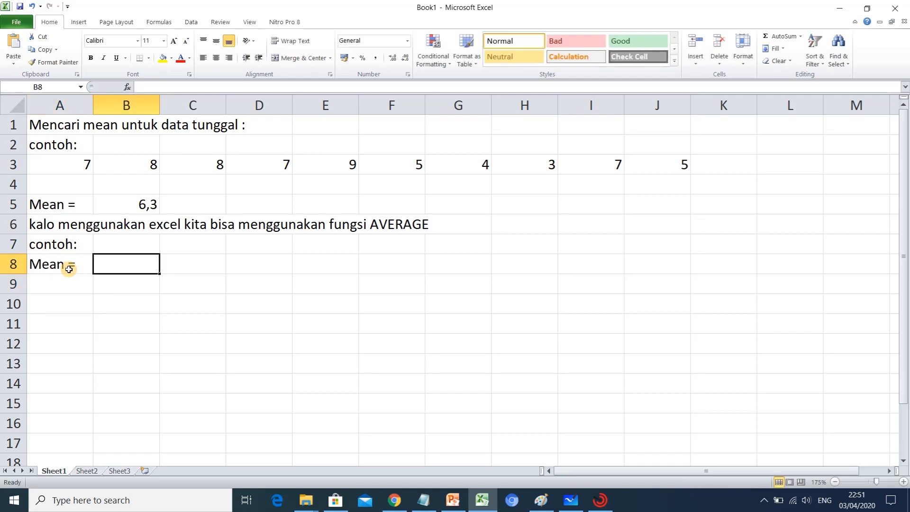
{"action": "type", "text": "=average"}
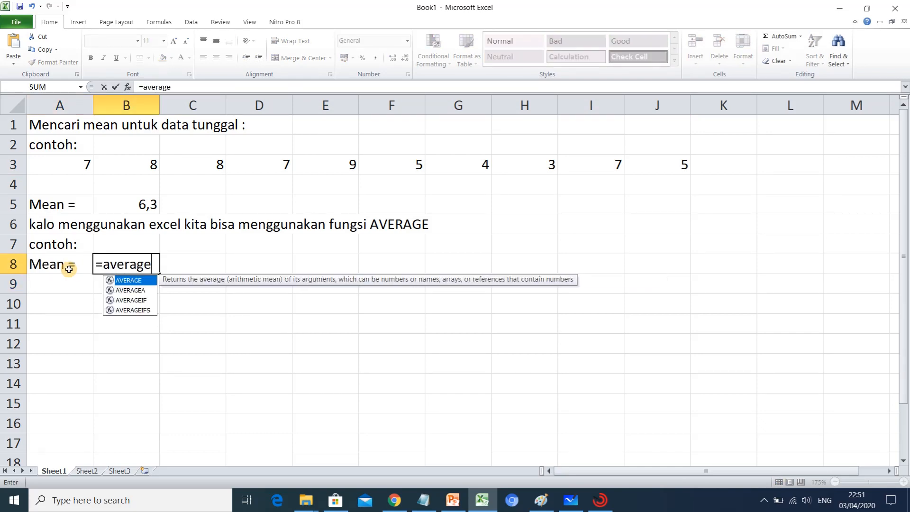
{"action": "type", "text": "("}
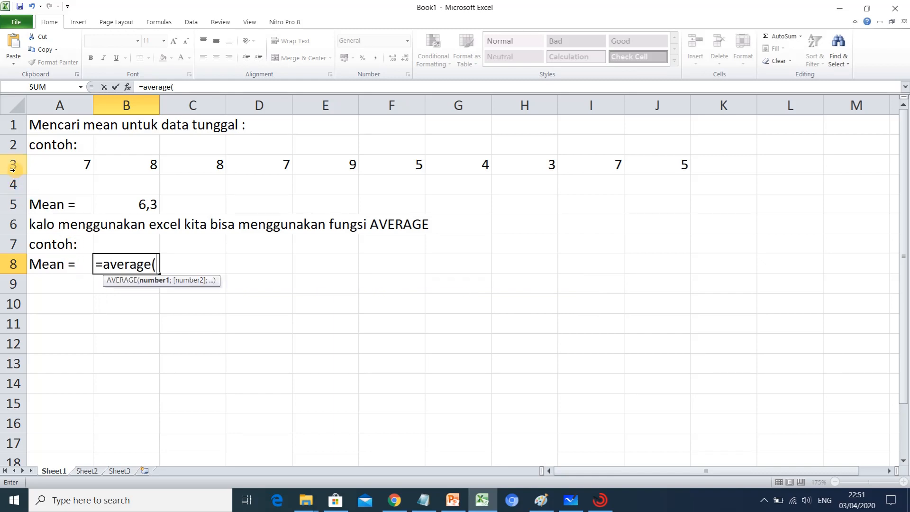
{"action": "left_click_drag", "start_coordinate": [67, 159], "coordinate": [660, 160]}
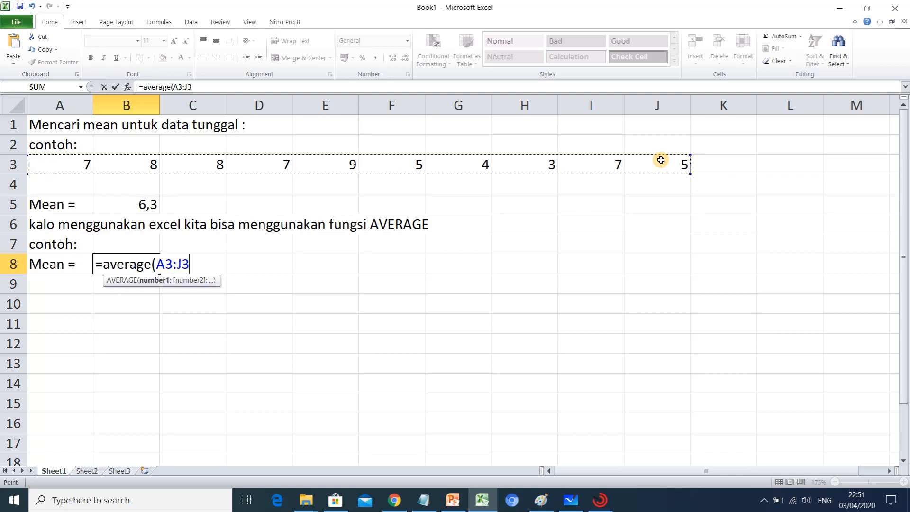
{"action": "key", "text": "Return"}
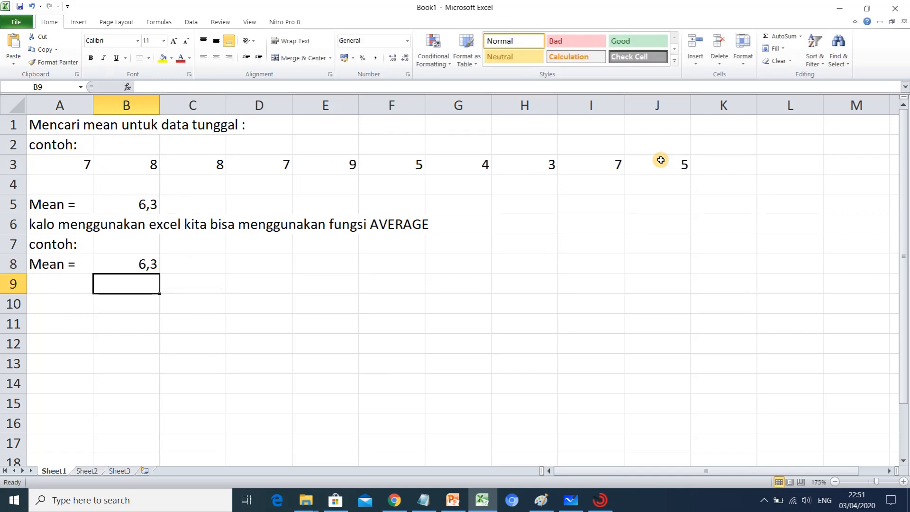
{"action": "left_click", "coordinate": [146, 202]}
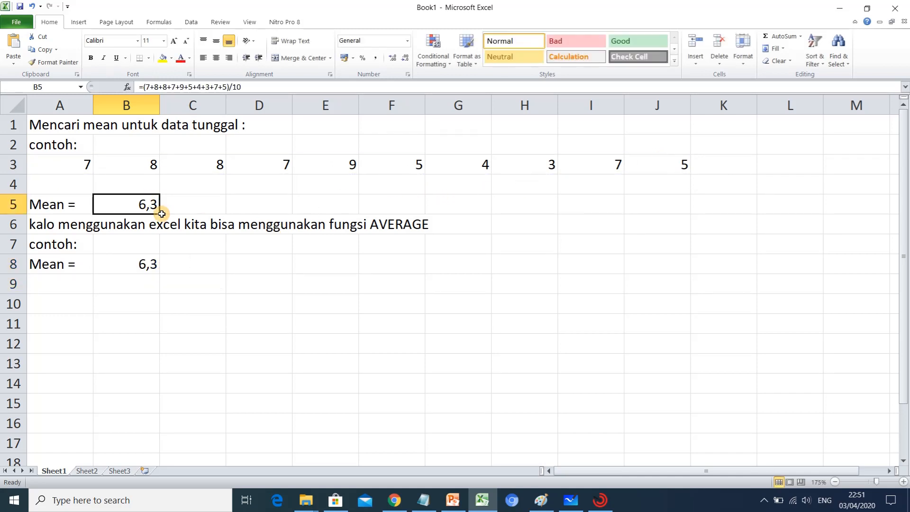
{"action": "left_click", "coordinate": [148, 261]}
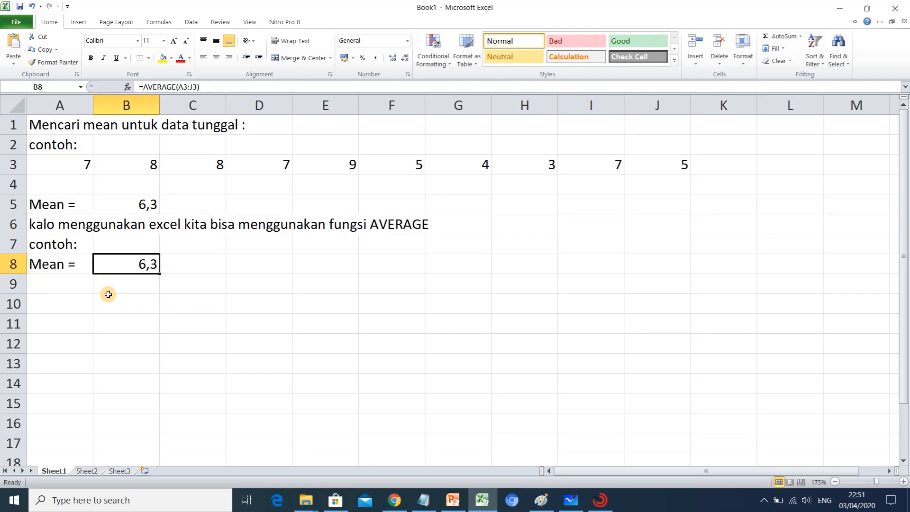
Enter the section heading "Mencari mean untuk data kelompok" in A10.
{"action": "left_click", "coordinate": [64, 302]}
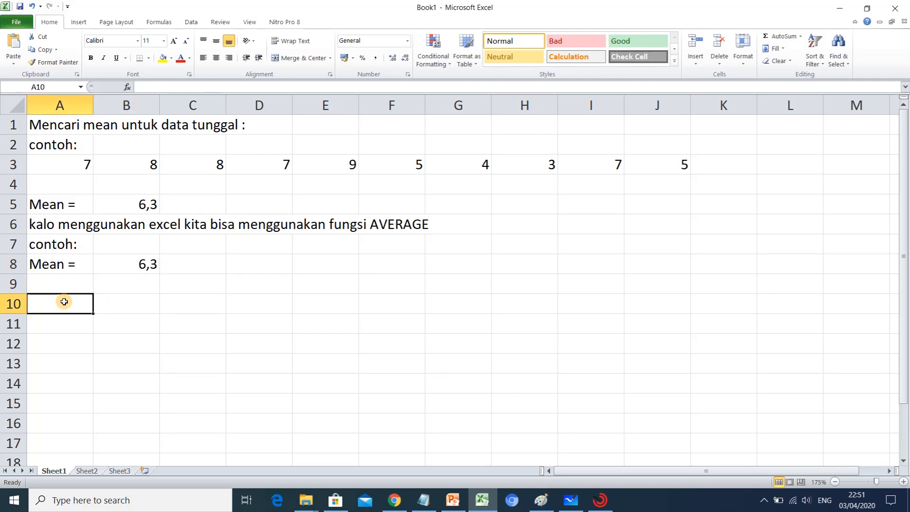
{"action": "type", "text": "Mencari mean untuk data kelompok"}
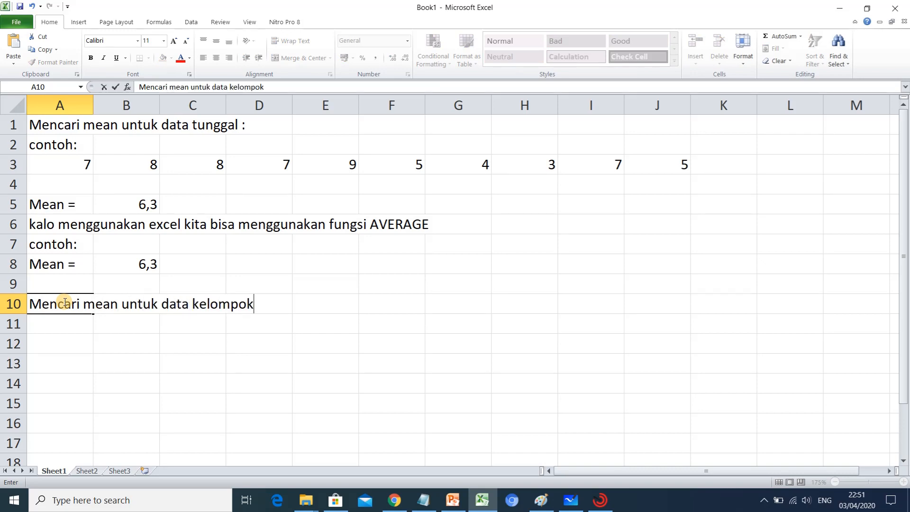
{"action": "key", "text": "Return"}
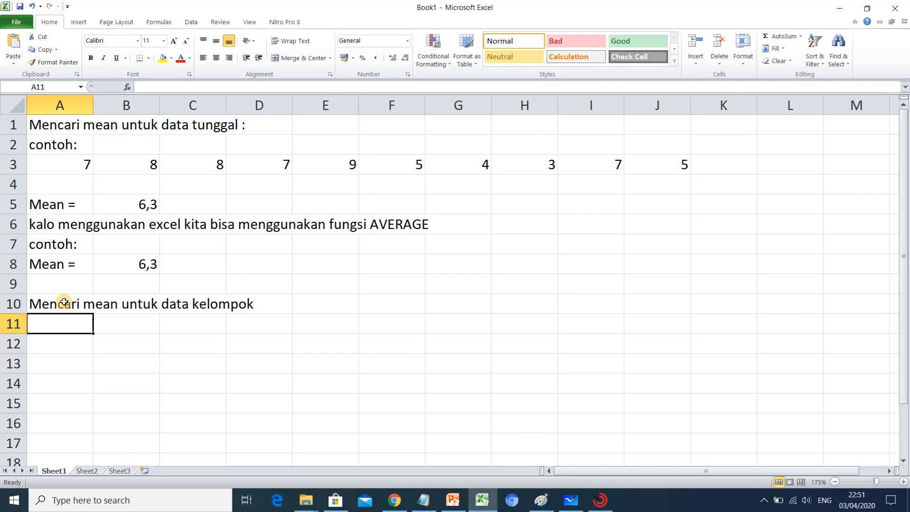
Enter the first class interval limits in row 12, with 10 in A12 and 19 in C12.
{"action": "key", "text": "Return"}
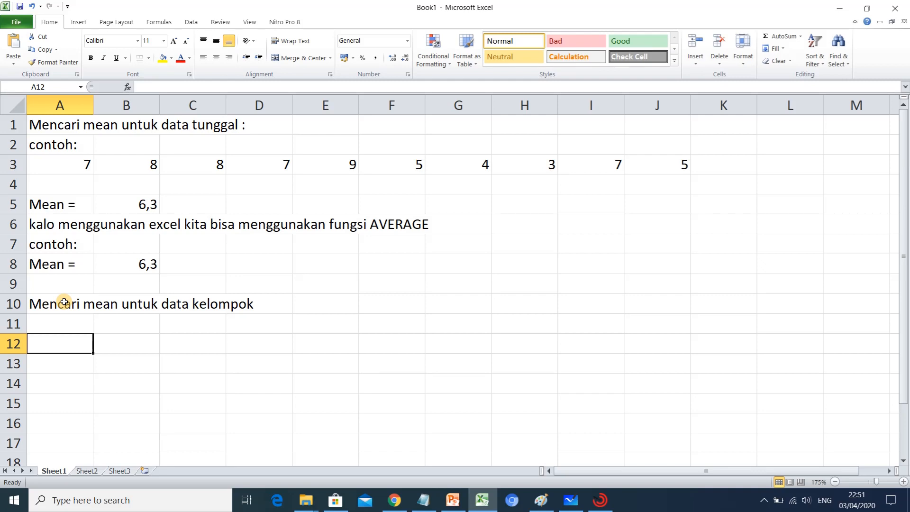
{"action": "type", "text": "10"}
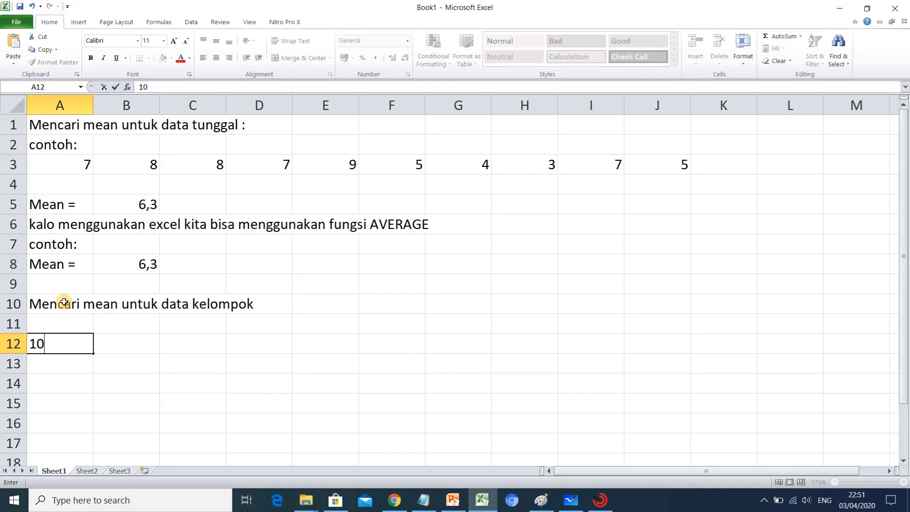
{"action": "key", "text": "Tab"}
{"action": "key", "text": "Tab"}
{"action": "type", "text": "19"}
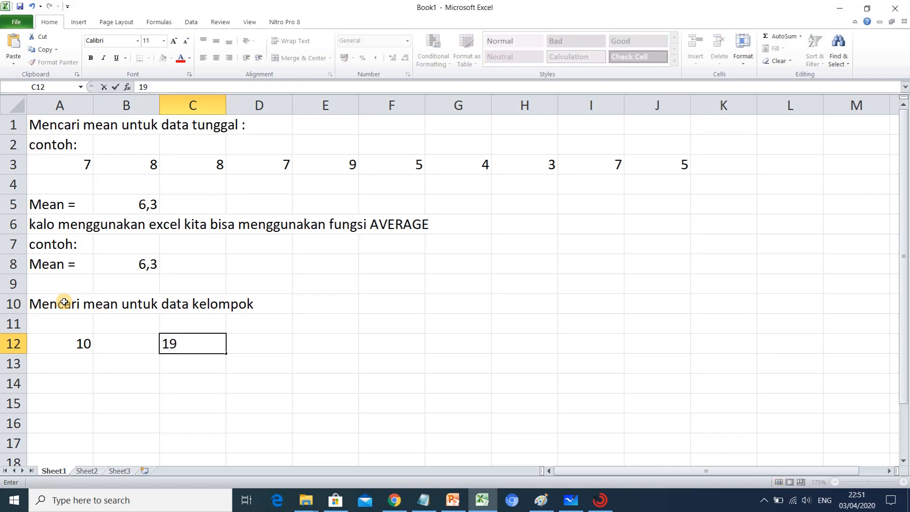
{"action": "key", "text": "Return"}
Insert a blank row above the interval limits in row 12.
{"action": "key", "text": "Up"}
{"action": "key", "text": "Left"}
{"action": "key", "text": "Left"}
{"action": "key", "text": "alt+h"}
{"action": "key", "text": "i"}
{"action": "key", "text": "r"}
Enter a hyphen as text in B13, between the limits 10 and 19.
{"action": "key", "text": "Down"}
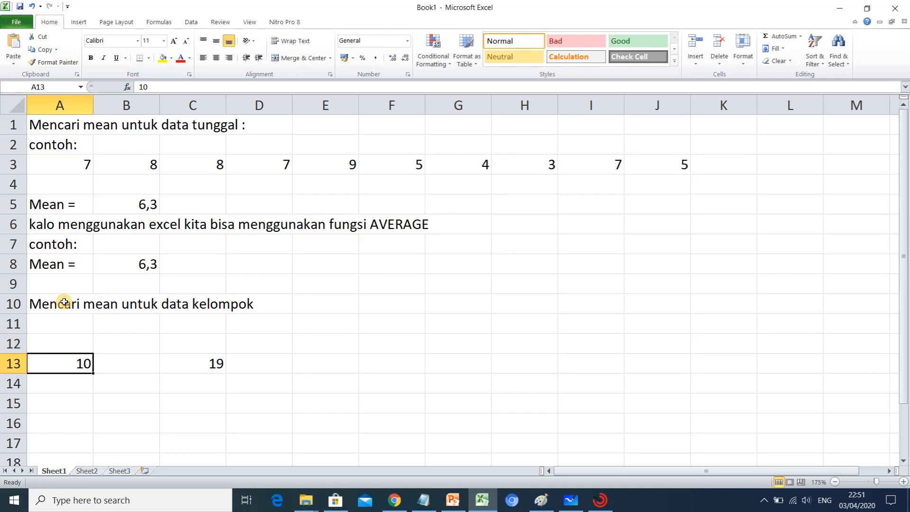
{"action": "key", "text": "Right"}
{"action": "type", "text": "'-"}
{"action": "key", "text": "Return"}
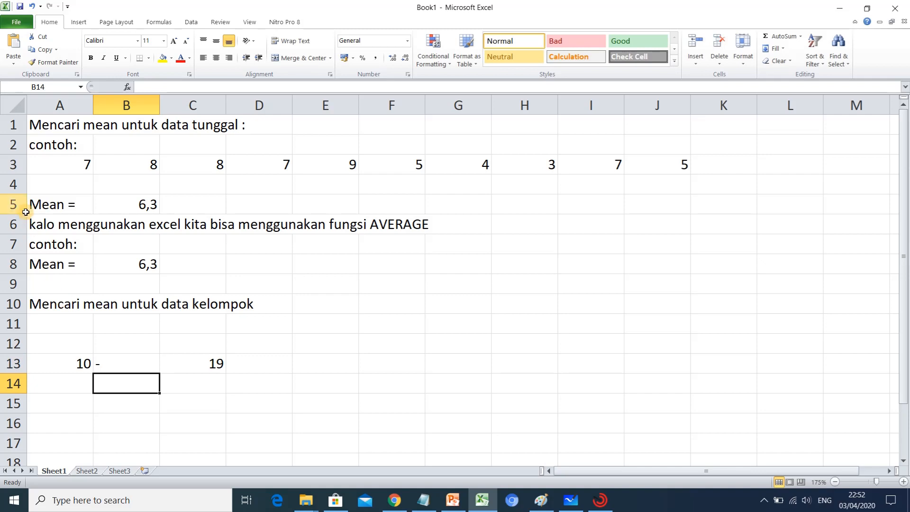
Narrow columns A, B and C to fit the interval limits, and center the contents of A13:C17.
{"action": "left_click_drag", "start_coordinate": [93, 102], "coordinate": [63, 102]}
{"action": "left_click_drag", "start_coordinate": [126, 102], "coordinate": [80, 105]}
{"action": "left_click_drag", "start_coordinate": [146, 106], "coordinate": [107, 114]}
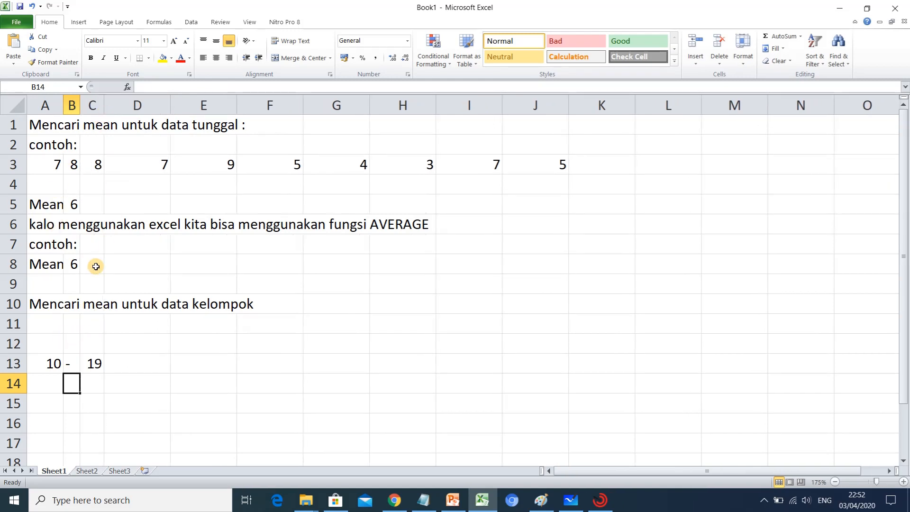
{"action": "left_click_drag", "start_coordinate": [43, 363], "coordinate": [95, 449]}
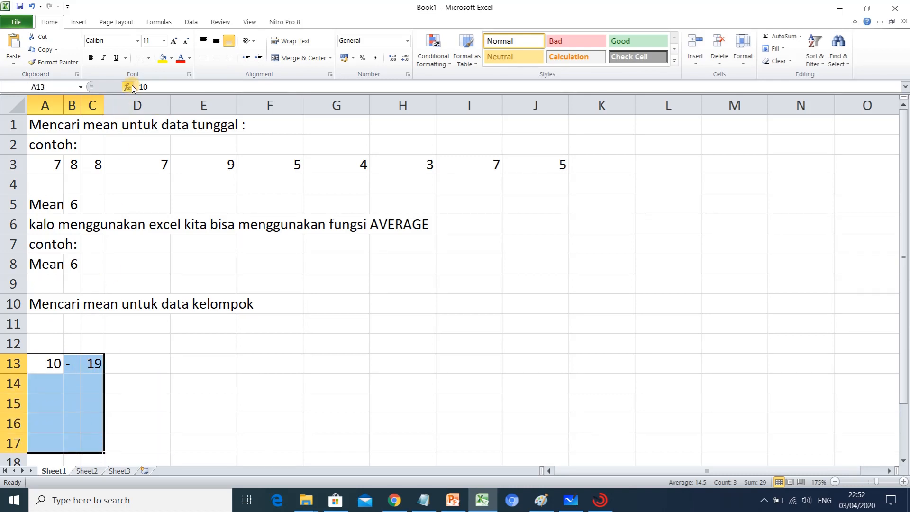
{"action": "left_click", "coordinate": [216, 57]}
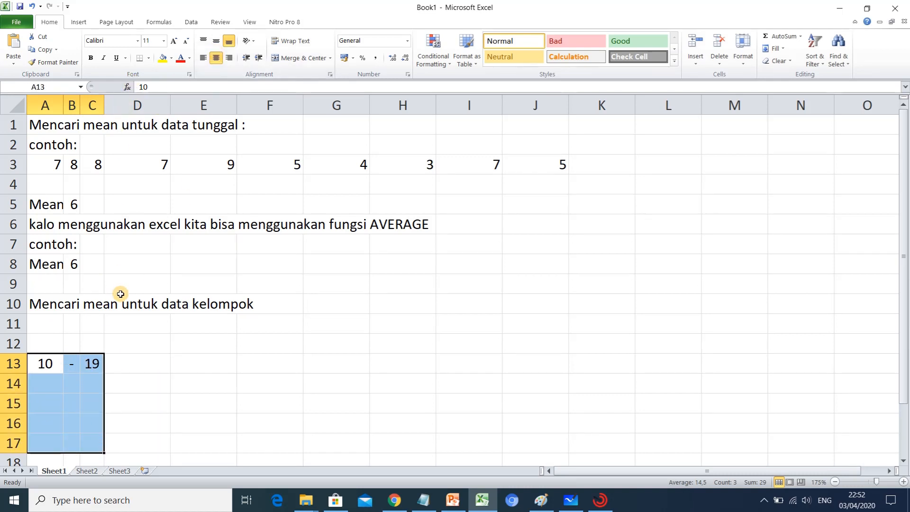
{"action": "left_click", "coordinate": [51, 343]}
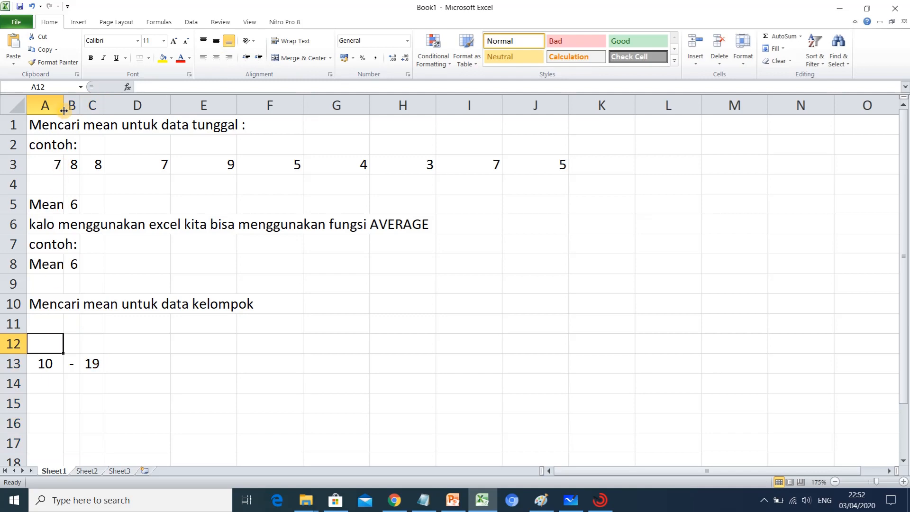
{"action": "left_click_drag", "start_coordinate": [63, 105], "coordinate": [49, 107]}
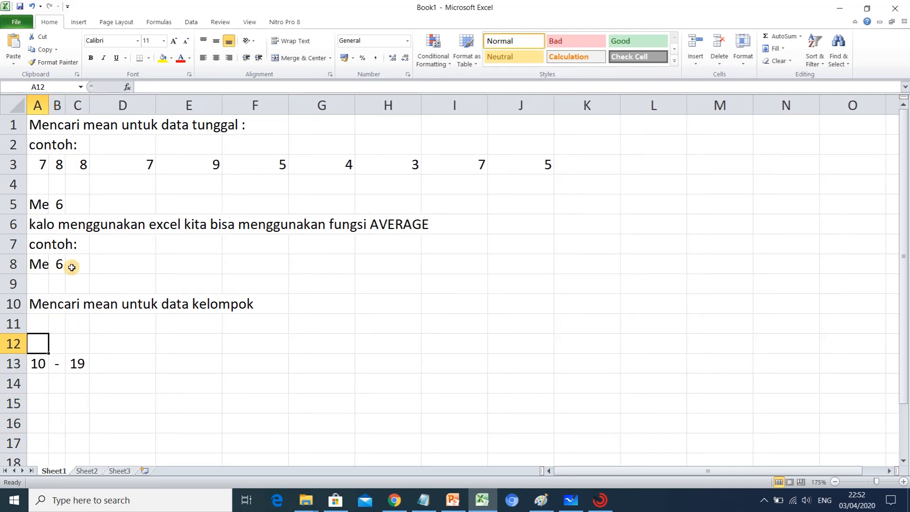
Enter the table headers "Interval" in A12 and "f" in D12.
{"action": "type", "text": "Interval"}
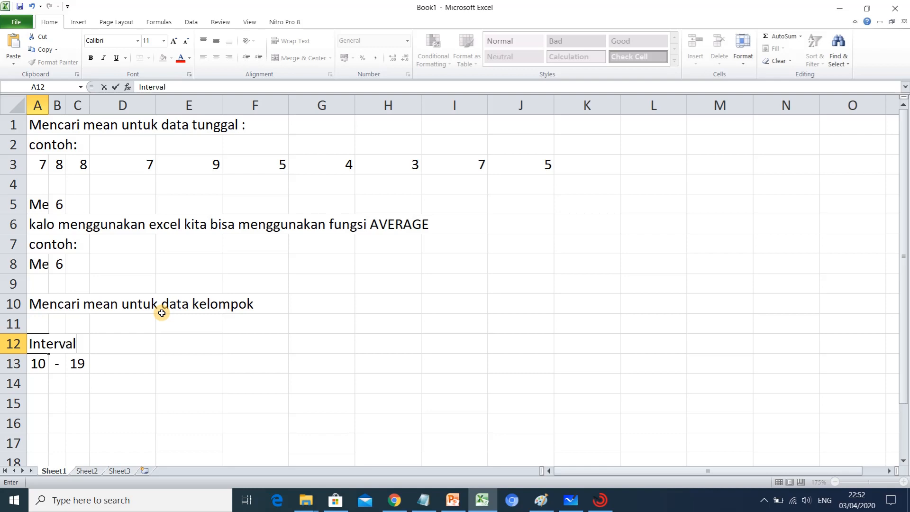
{"action": "key", "text": "Right"}
{"action": "key", "text": "Right"}
{"action": "key", "text": "Right"}
{"action": "type", "text": "f"}
{"action": "key", "text": "Return"}
Merge and center the "Interval" header across A12:C12.
{"action": "key", "text": "Up"}
{"action": "key", "text": "Left"}
{"action": "key", "text": "Left"}
{"action": "key", "text": "Left"}
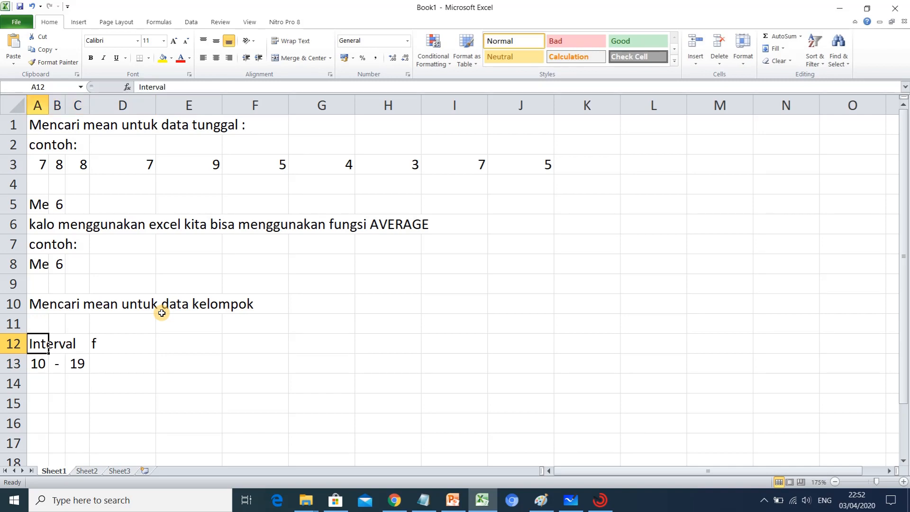
{"action": "key", "text": "shift+Right"}
{"action": "key", "text": "shift+Right"}
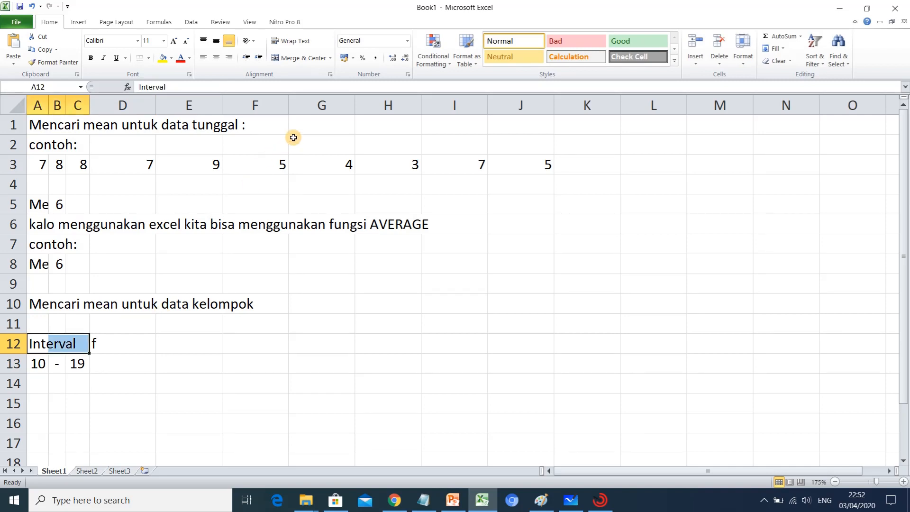
{"action": "left_click", "coordinate": [303, 59]}
{"action": "left_click", "coordinate": [43, 379]}
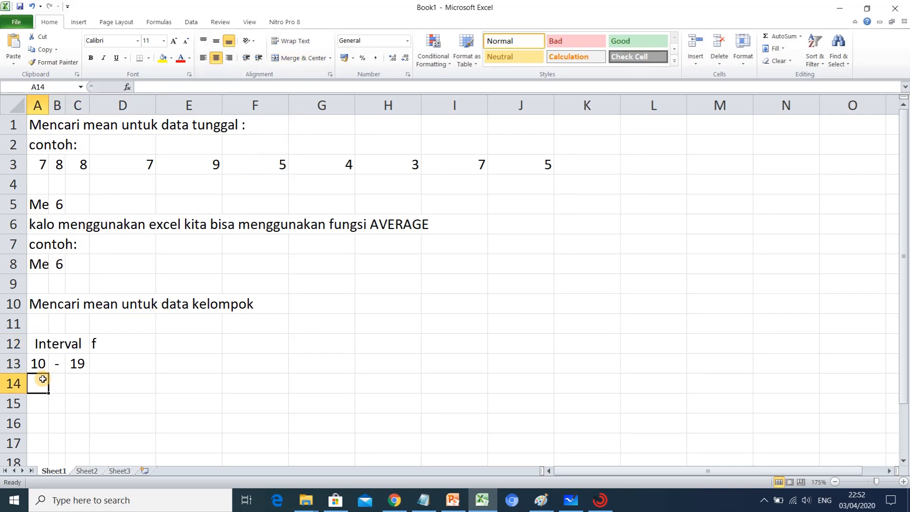
Calculate the lower limits in A14:A17 with =A13+10 filled down, and copy the hyphen from B13 down to B17.
{"action": "type", "text": "="}
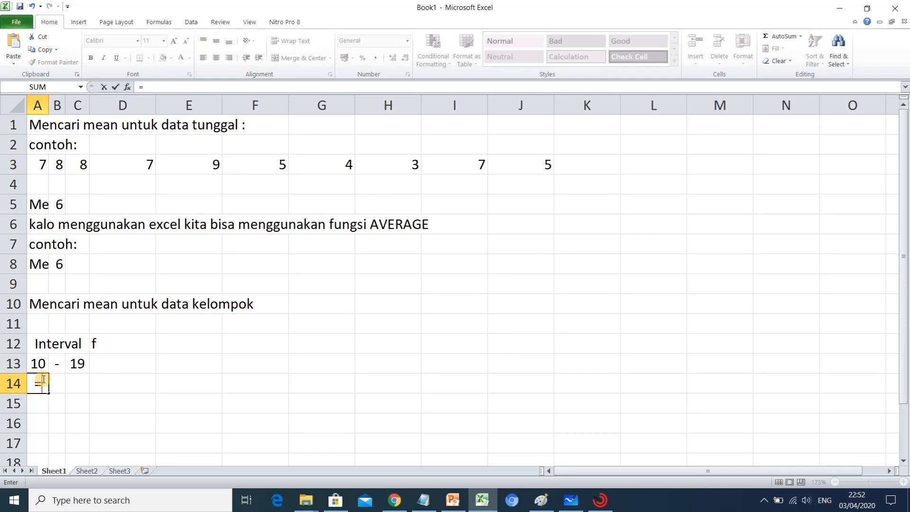
{"action": "key", "text": "Up"}
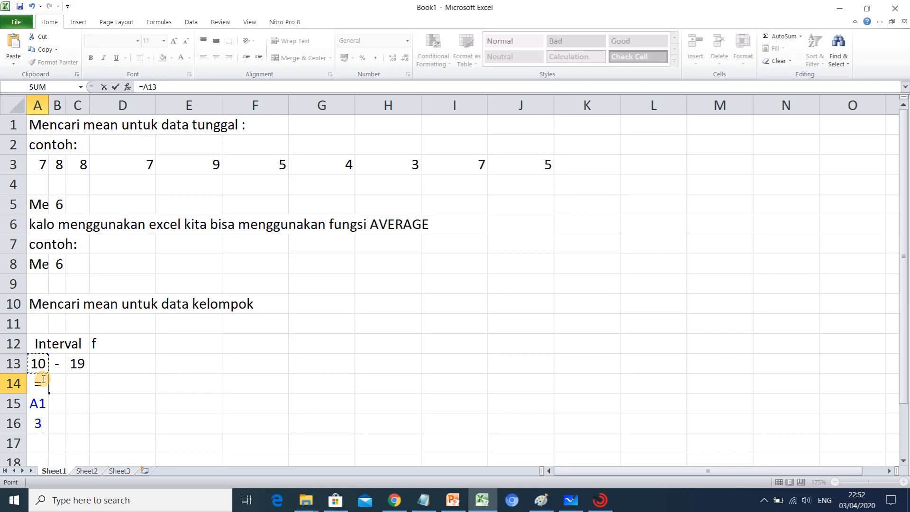
{"action": "type", "text": "+10"}
{"action": "key", "text": "Return"}
{"action": "left_click", "coordinate": [41, 382]}
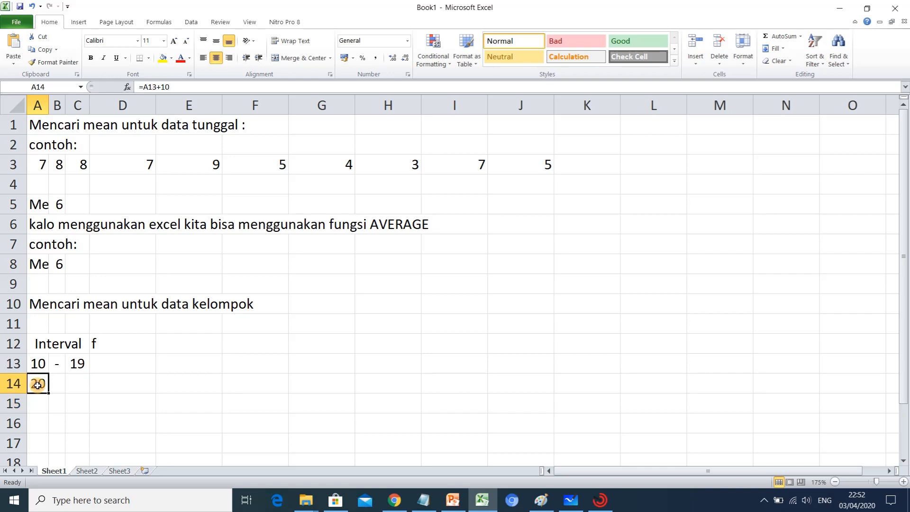
{"action": "mouse_move", "coordinate": [49, 394]}
{"action": "left_mouse_down"}
{"action": "mouse_move", "coordinate": [39, 467]}
{"action": "mouse_move", "coordinate": [35, 386]}
{"action": "left_mouse_up"}
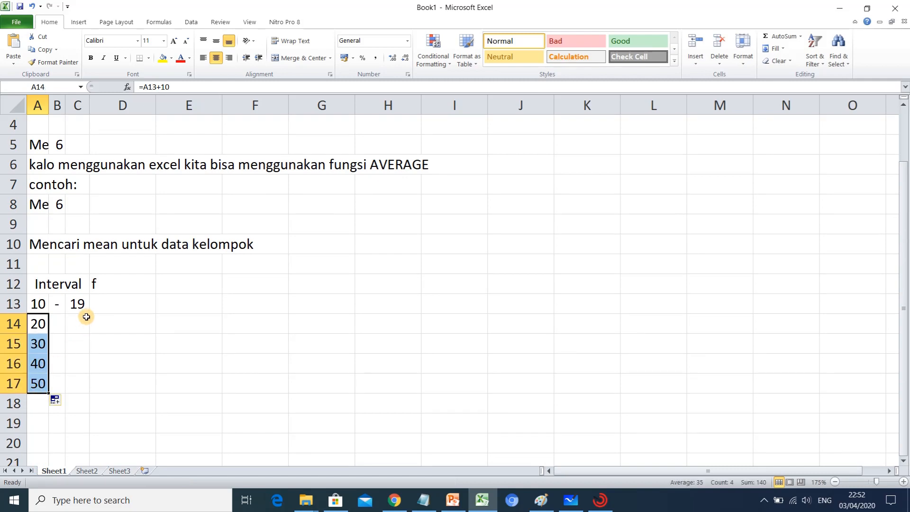
{"action": "left_click", "coordinate": [58, 305]}
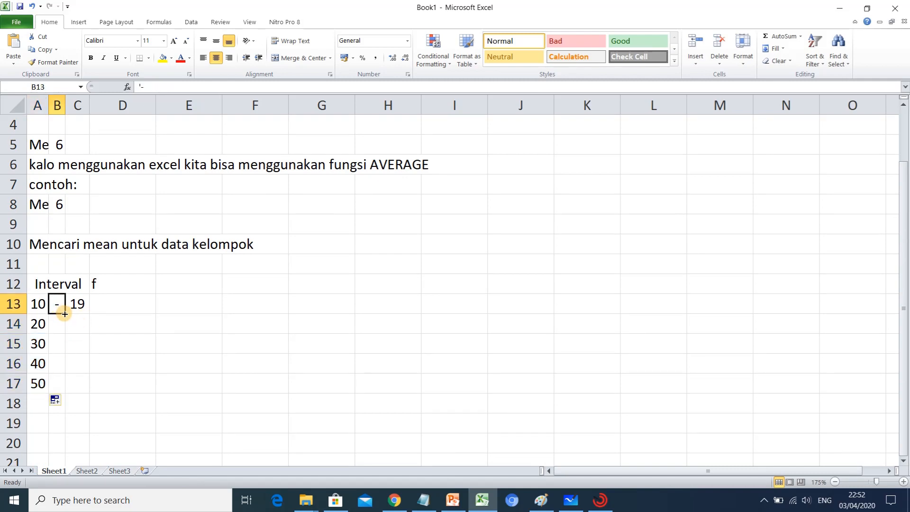
{"action": "left_click_drag", "start_coordinate": [66, 314], "coordinate": [60, 388]}
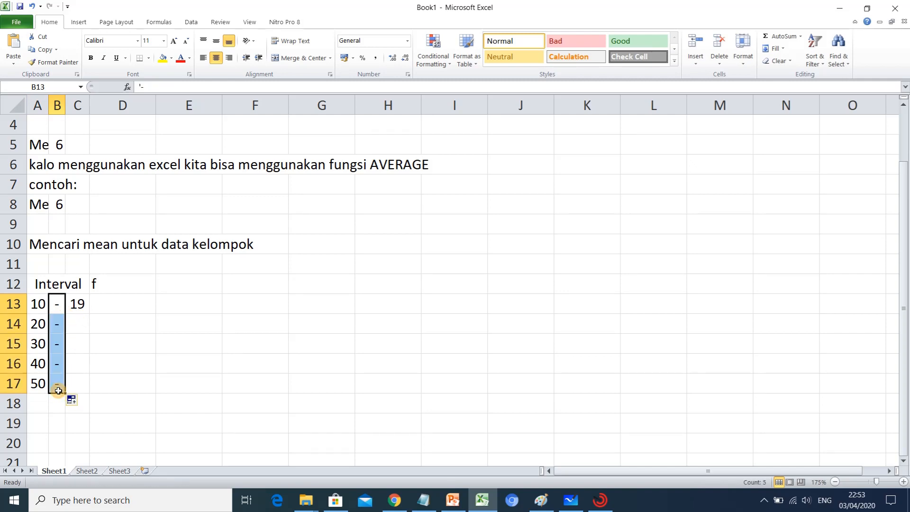
Calculate the upper interval limits by entering =C13+10 in C14 and filling the formula down to C17.
{"action": "left_click", "coordinate": [74, 322]}
{"action": "type", "text": "="}
{"action": "key", "text": "Up"}
{"action": "type", "text": "+10"}
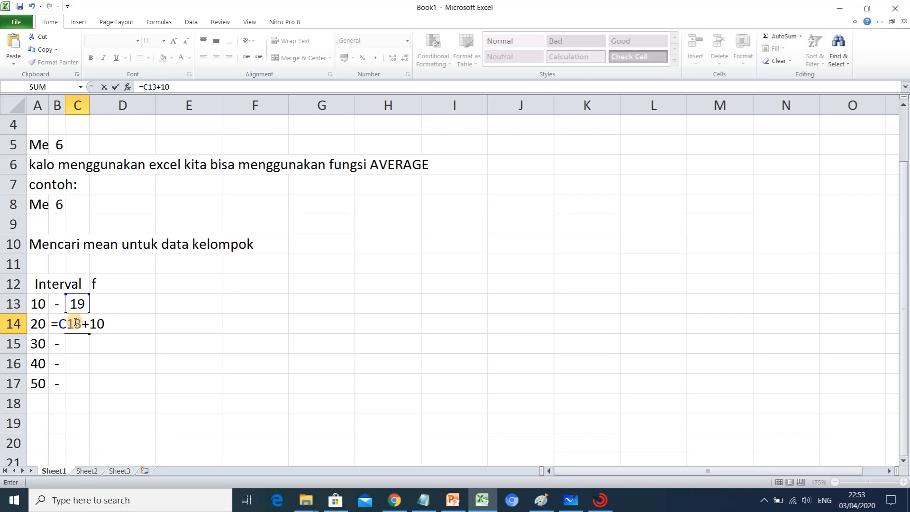
{"action": "key", "text": "ctrl+Return"}
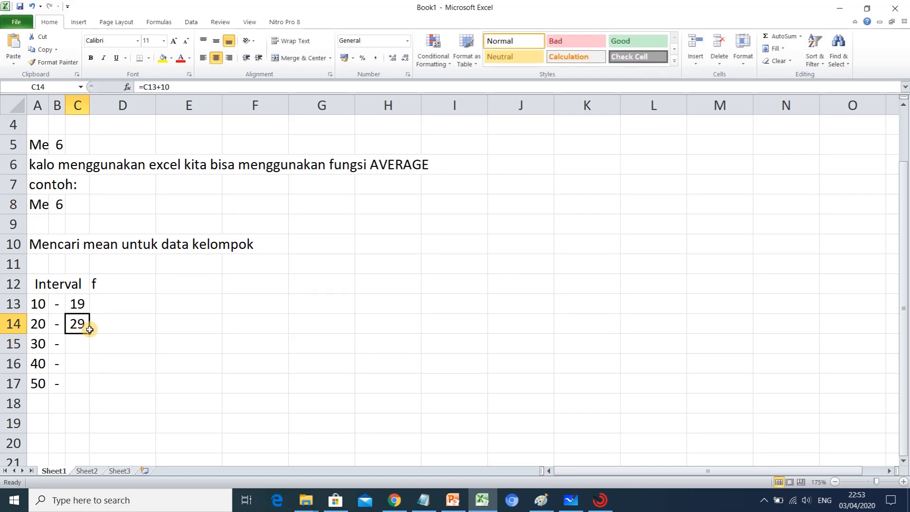
{"action": "left_click_drag", "start_coordinate": [89, 334], "coordinate": [89, 384]}
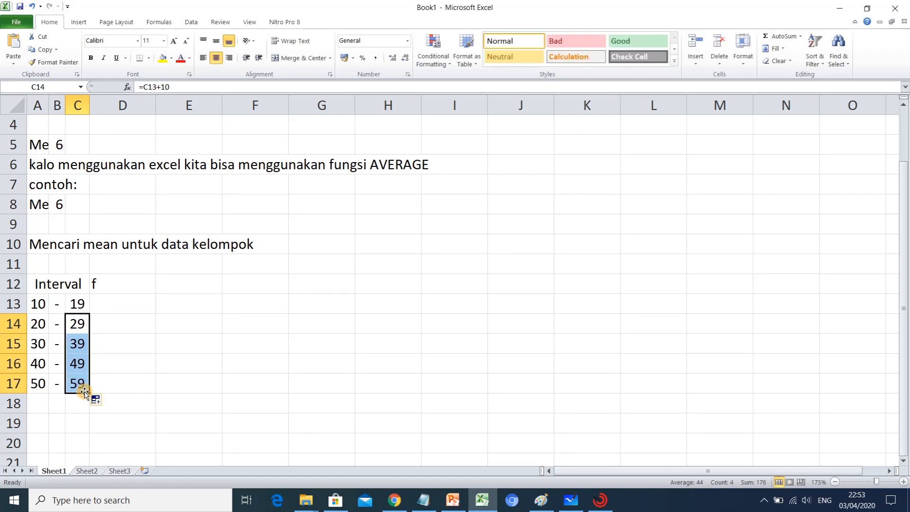
Center the frequency column, including its header, in D12:D17.
{"action": "left_click", "coordinate": [114, 304]}
{"action": "left_click_drag", "start_coordinate": [117, 280], "coordinate": [117, 386]}
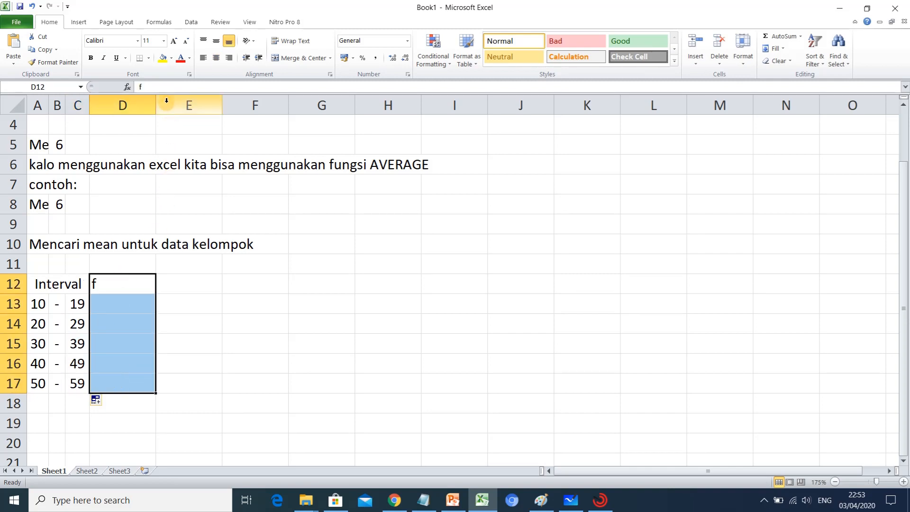
{"action": "left_click", "coordinate": [217, 59]}
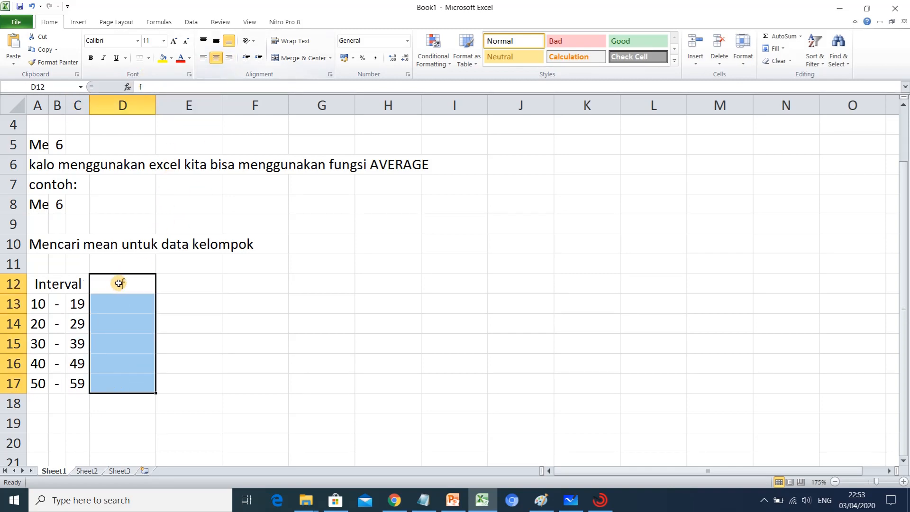
Enter the frequencies 2, 7, 10, 8 and 3 for the five intervals in D13:D17.
{"action": "left_click", "coordinate": [103, 300]}
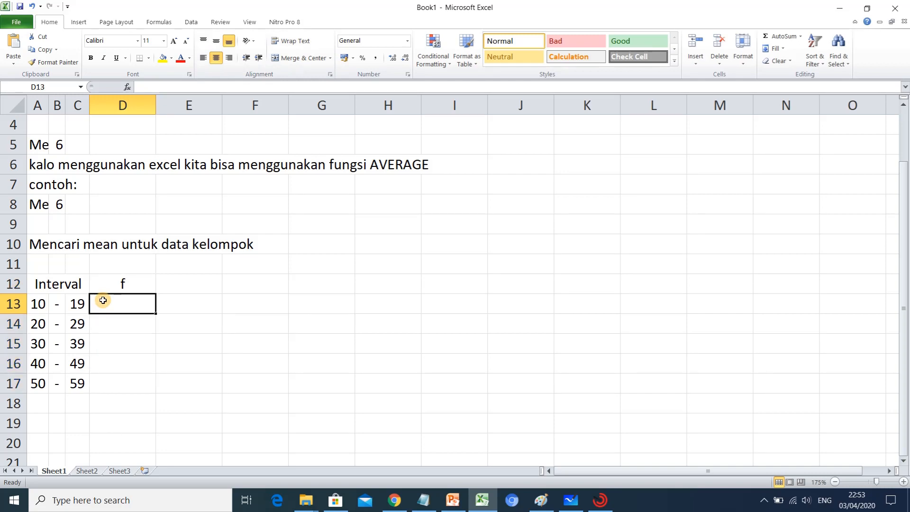
{"action": "type", "text": "2"}
{"action": "key", "text": "Return"}
{"action": "type", "text": "7"}
{"action": "key", "text": "Return"}
{"action": "type", "text": "10"}
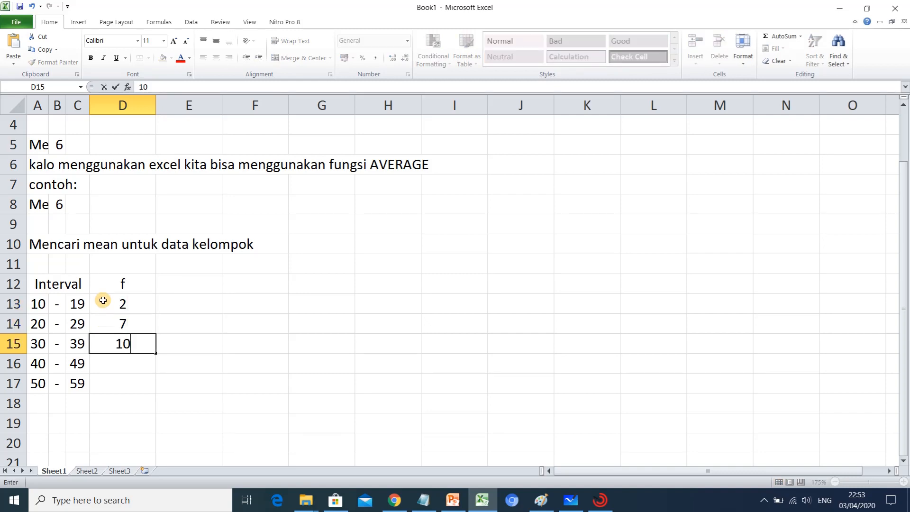
{"action": "key", "text": "Return"}
{"action": "type", "text": "3"}
{"action": "key", "text": "BackSpace"}
{"action": "type", "text": "8"}
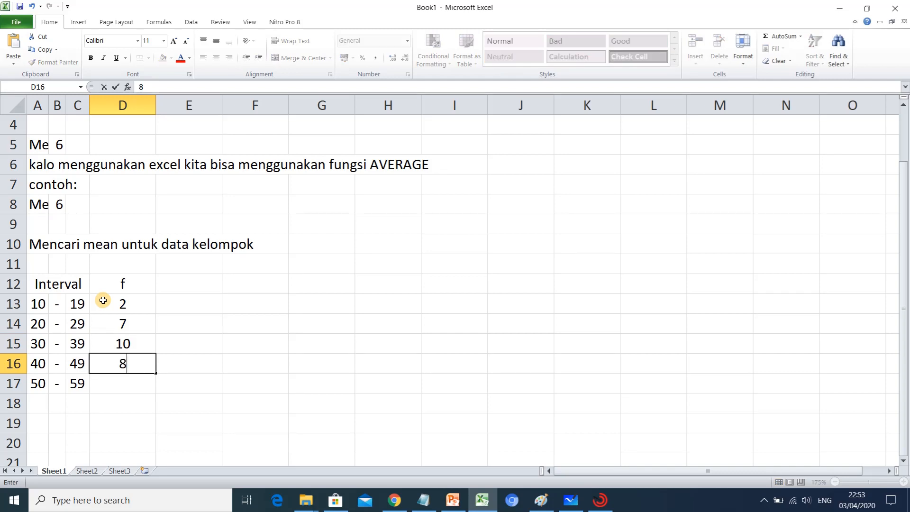
{"action": "key", "text": "Return"}
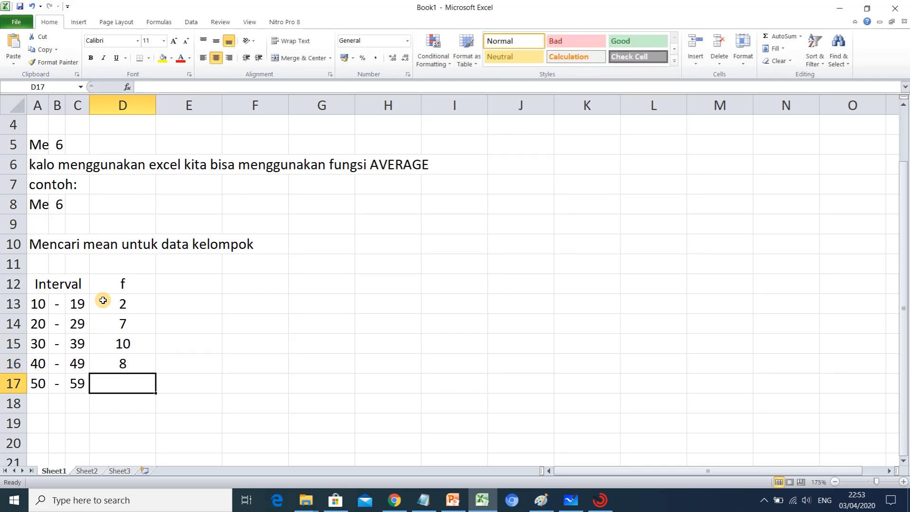
{"action": "type", "text": "3"}
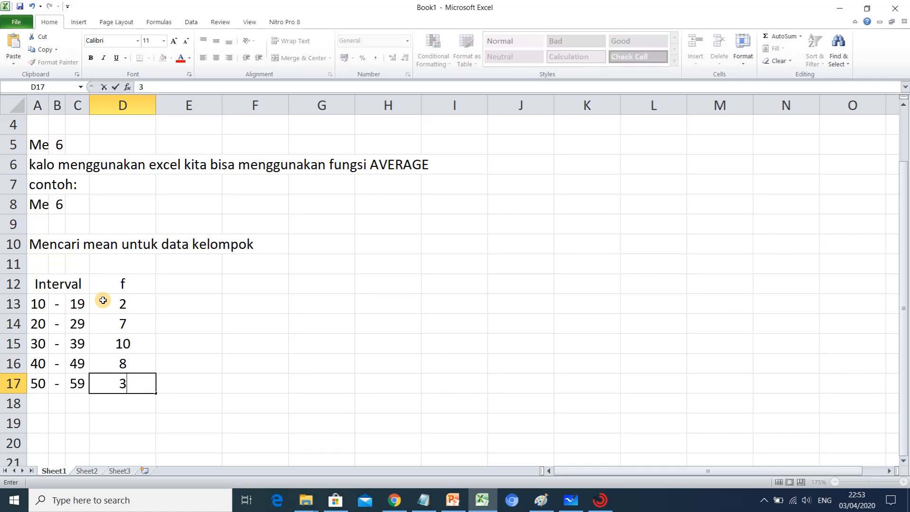
{"action": "key", "text": "Return"}
Label the row below the last interval "Jumlah" in A18.
{"action": "key", "text": "Left"}
{"action": "key", "text": "Left"}
{"action": "key", "text": "Left"}
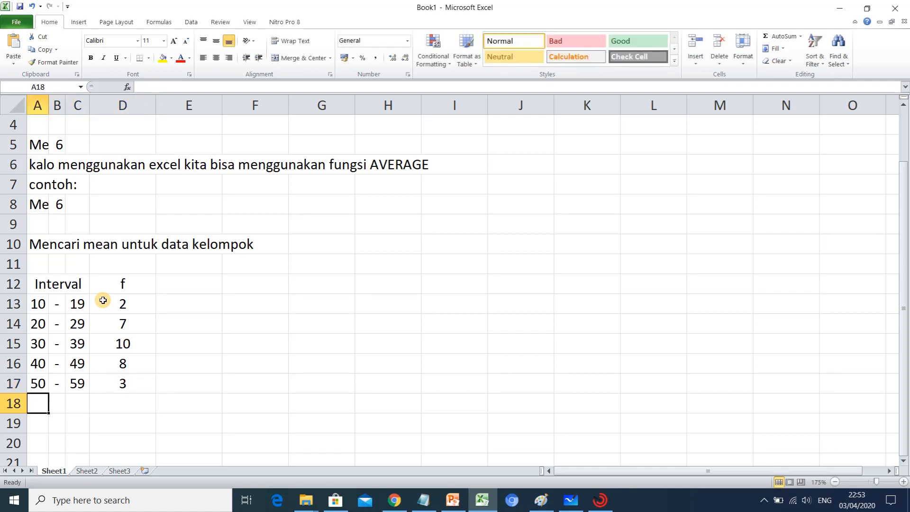
{"action": "type", "text": "Jumlah"}
{"action": "key", "text": "Right"}
{"action": "type", "text": "="}
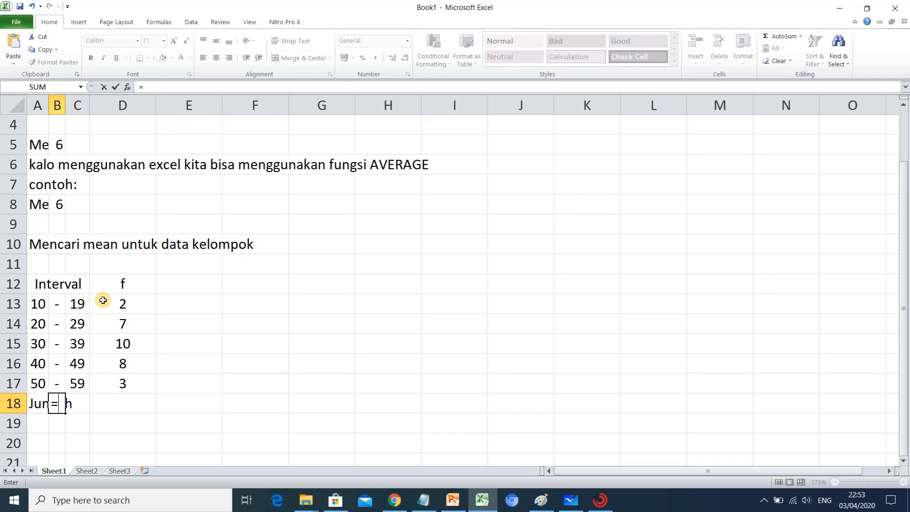
{"action": "key", "text": "Escape"}
{"action": "key", "text": "Right"}
{"action": "key", "text": "Right"}
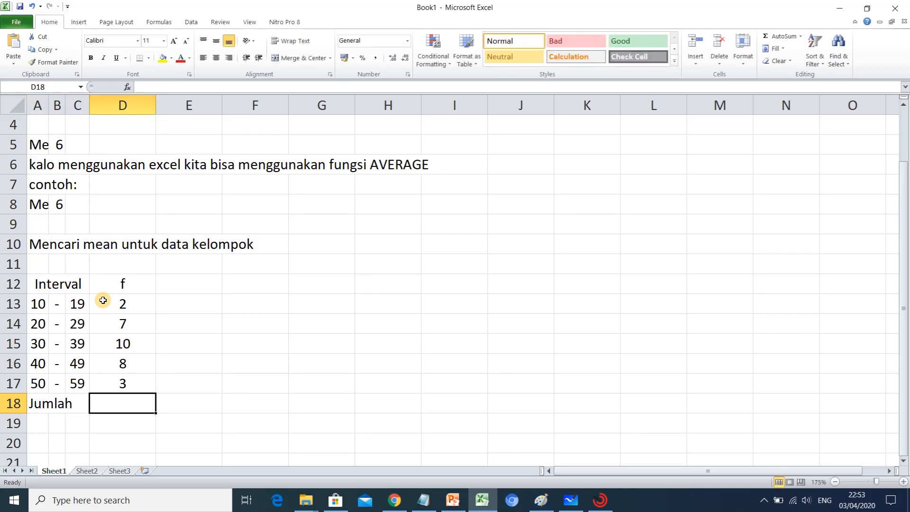
Total the frequencies in D18 with the SUM function over D13:D17.
{"action": "type", "text": "=sum("}
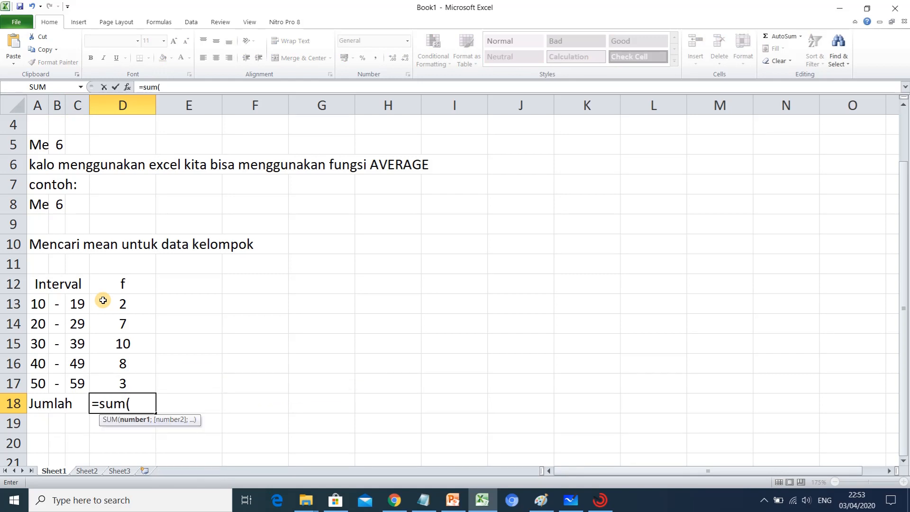
{"action": "left_click_drag", "start_coordinate": [117, 296], "coordinate": [120, 378]}
{"action": "key", "text": "Return"}
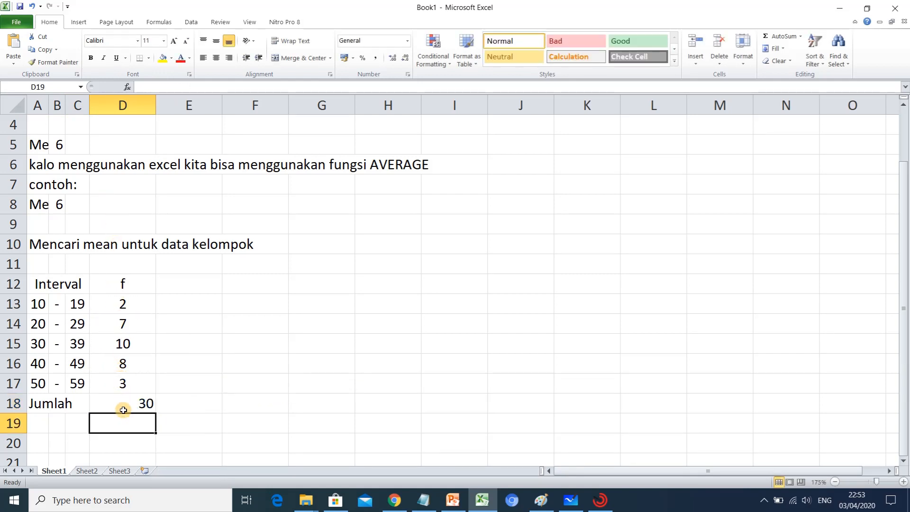
Center the frequency total in D18, and merge and center the "Jumlah" label across A18:C18.
{"action": "left_click", "coordinate": [127, 402]}
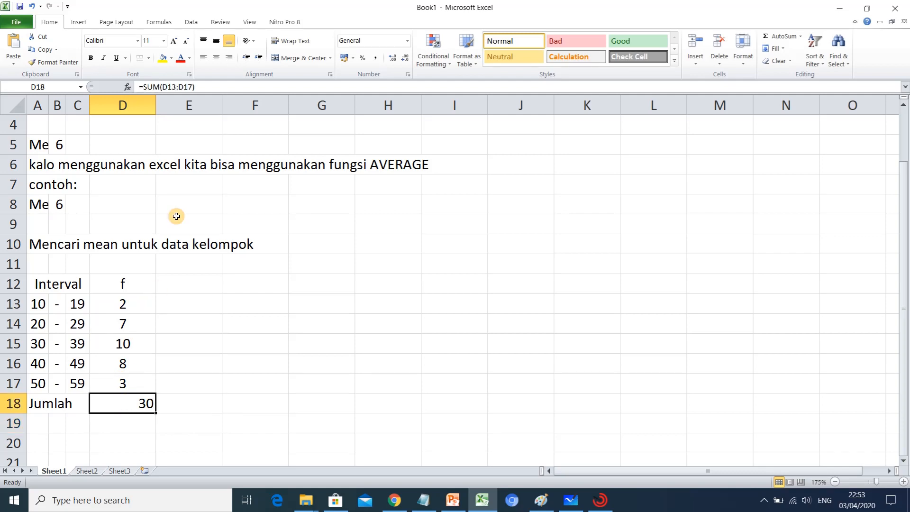
{"action": "left_click", "coordinate": [216, 57]}
{"action": "left_click_drag", "start_coordinate": [40, 403], "coordinate": [71, 401]}
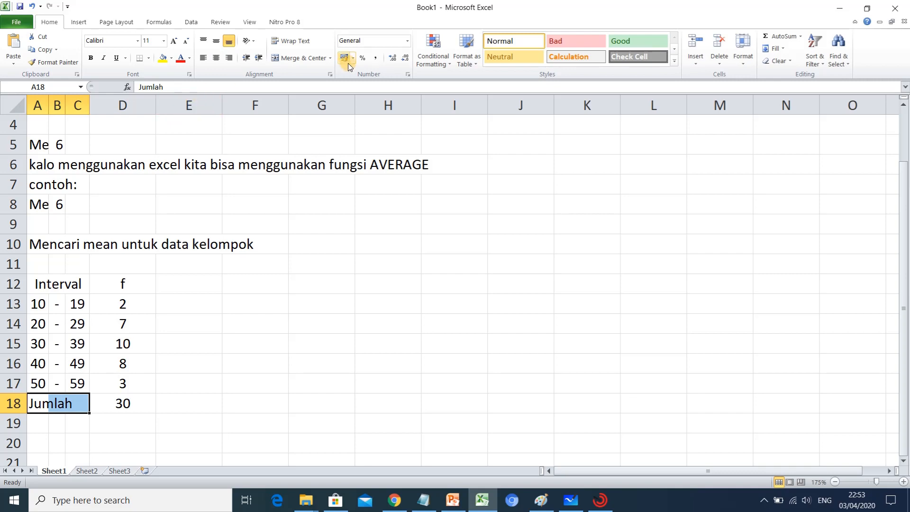
{"action": "left_click", "coordinate": [302, 57]}
Add an outline border and inside vertical borders to the whole frequency table, A12:D18.
{"action": "left_click_drag", "start_coordinate": [67, 286], "coordinate": [123, 399]}
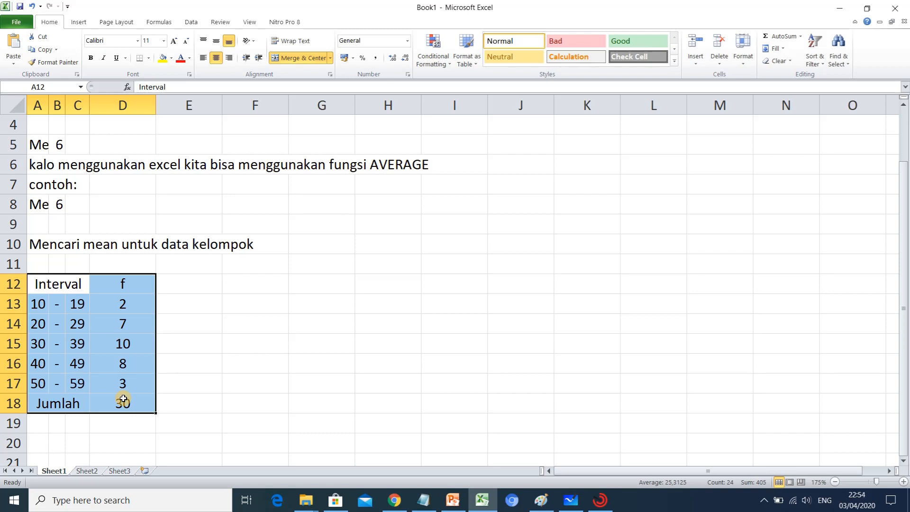
{"action": "key", "text": "ctrl+1"}
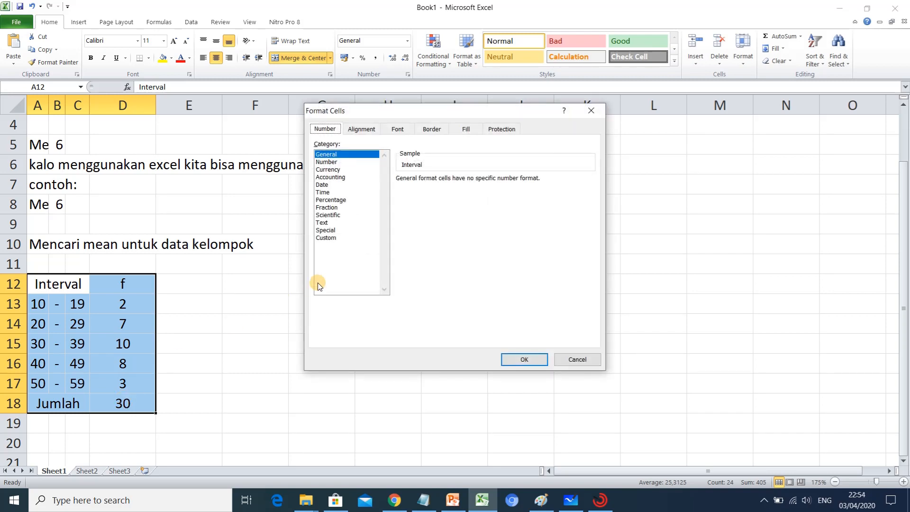
{"action": "left_click", "coordinate": [432, 129]}
{"action": "left_click", "coordinate": [473, 164]}
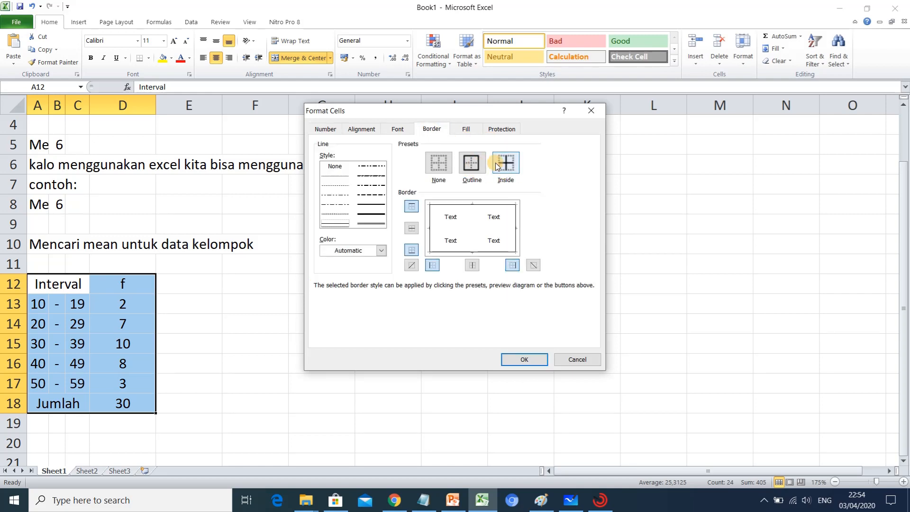
{"action": "left_click", "coordinate": [472, 229]}
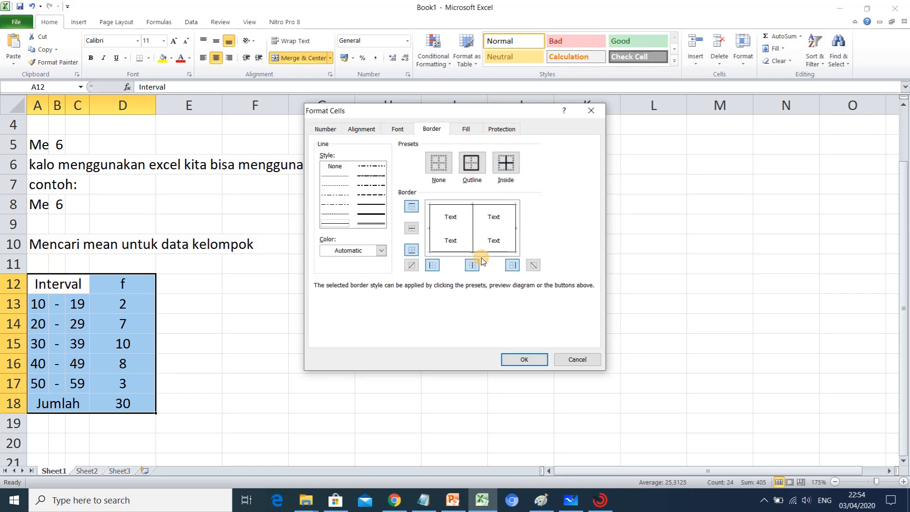
{"action": "left_click", "coordinate": [523, 359]}
{"action": "left_click", "coordinate": [241, 379]}
Add inside horizontal, top and bottom borders to the interval rows in A13:D17.
{"action": "left_click_drag", "start_coordinate": [35, 303], "coordinate": [123, 382]}
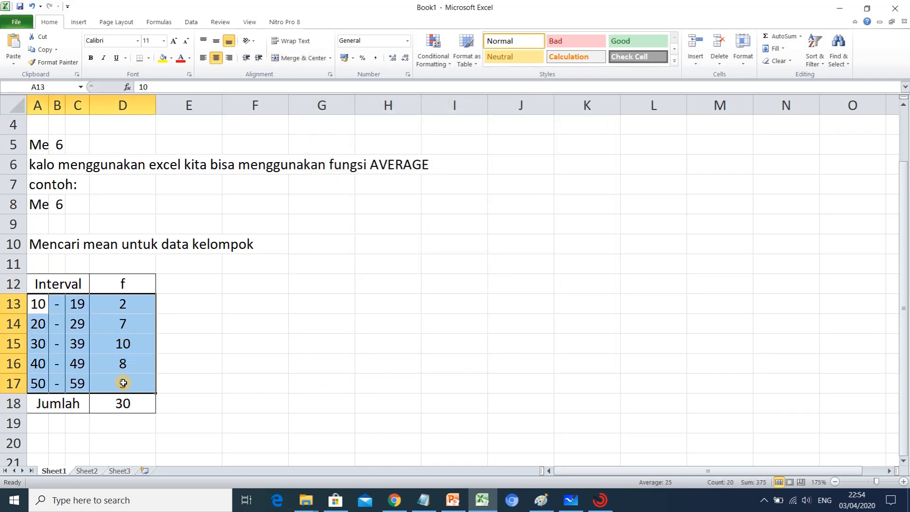
{"action": "key", "text": "ctrl+1"}
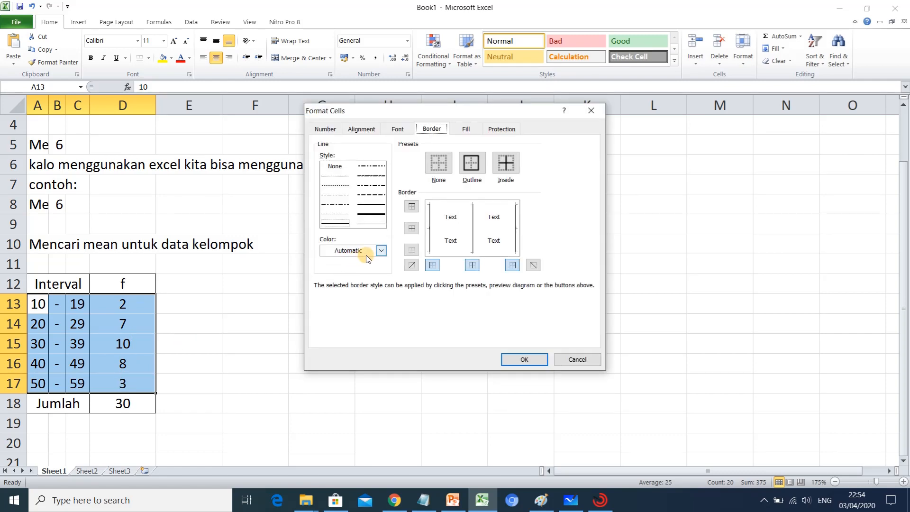
{"action": "left_click", "coordinate": [493, 229]}
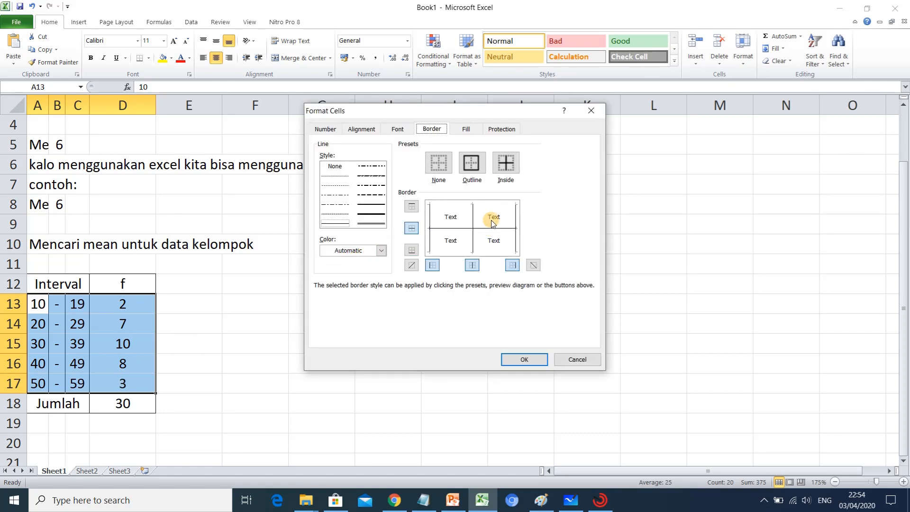
{"action": "left_click", "coordinate": [490, 209]}
{"action": "left_click", "coordinate": [490, 255]}
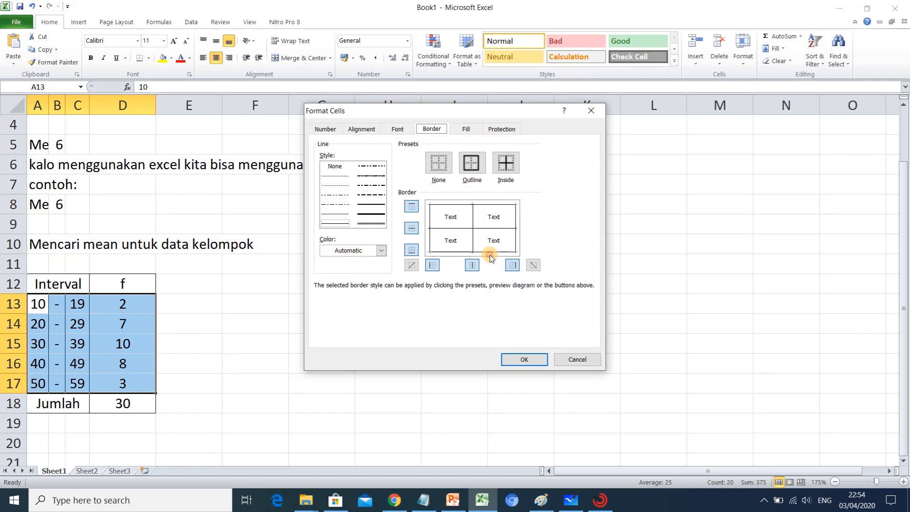
{"action": "left_click", "coordinate": [521, 356]}
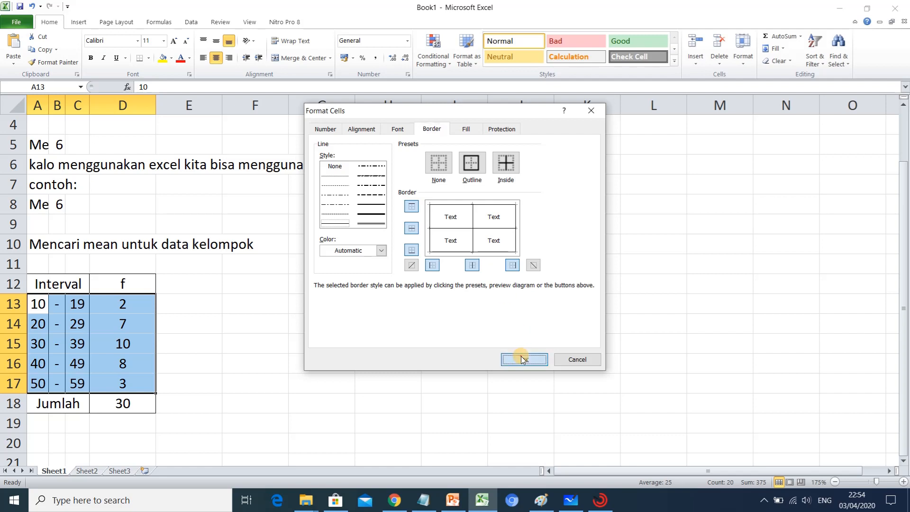
{"action": "left_click", "coordinate": [253, 422]}
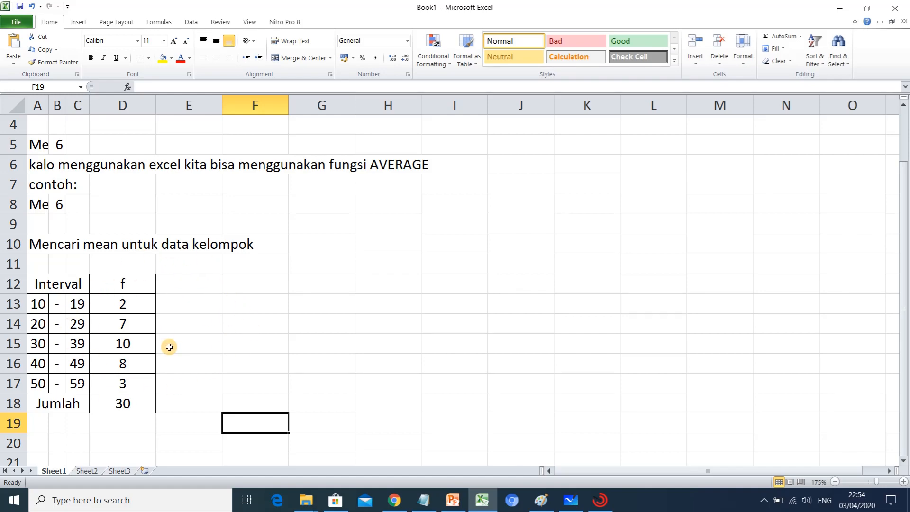
Switch to PowerPoint and show the "MEAN (RATA-RATA)" slide as a slide show to read the grouped-data formula.
{"action": "left_click", "coordinate": [452, 500]}
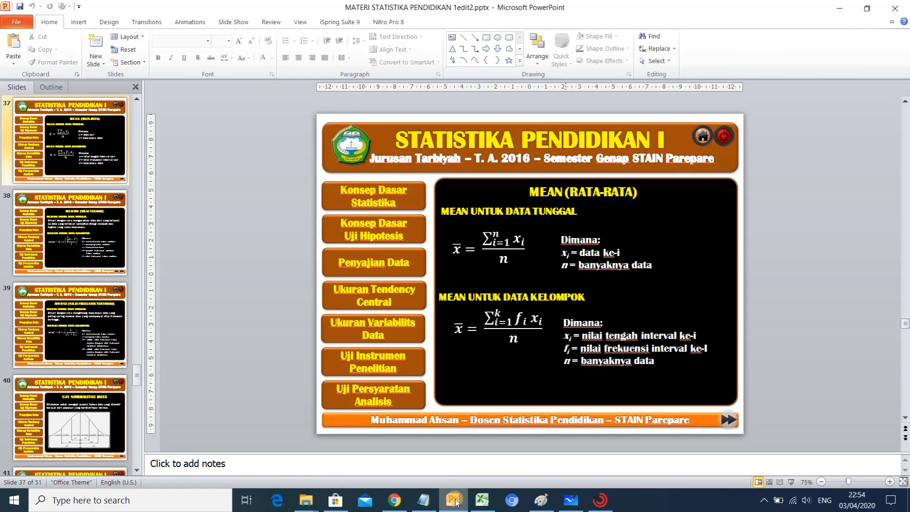
{"action": "left_click", "coordinate": [791, 481]}
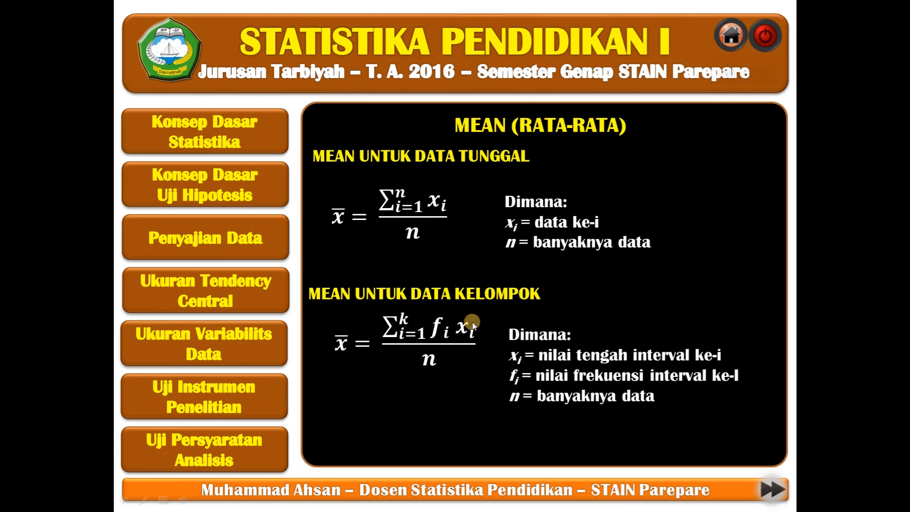
End the slide show, switch back to Excel and enter the column header "xi" in E12.
{"action": "left_click", "coordinate": [763, 32]}
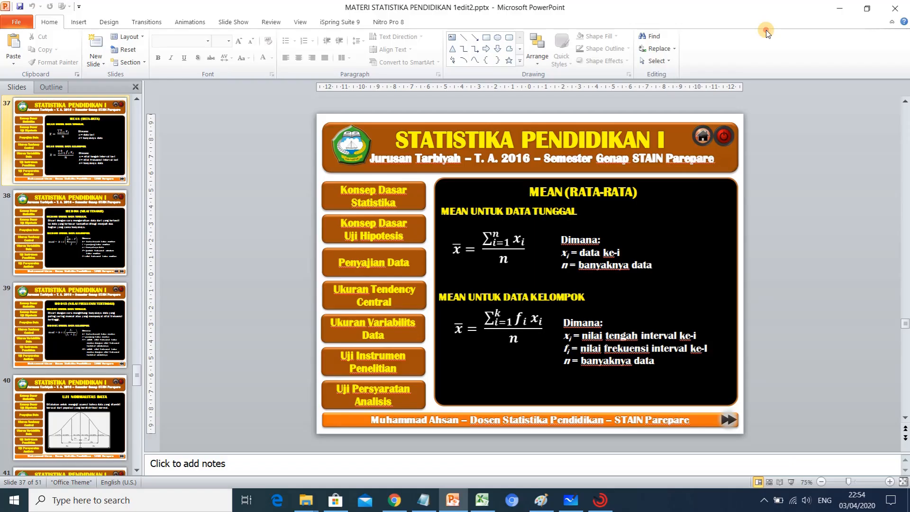
{"action": "left_click", "coordinate": [482, 500]}
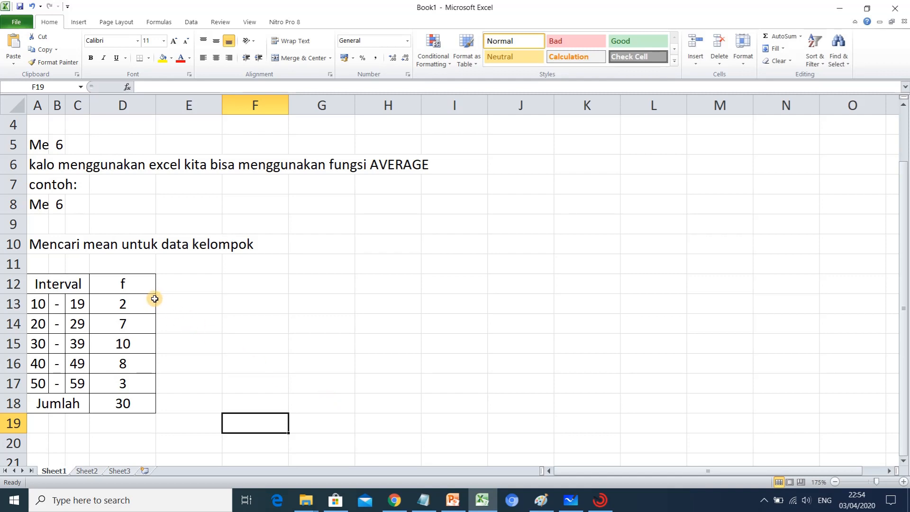
{"action": "left_click", "coordinate": [189, 287]}
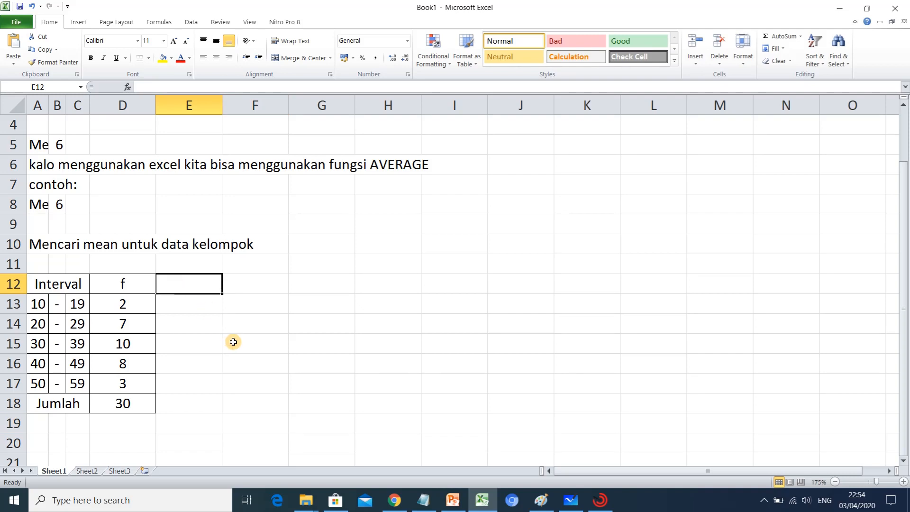
{"action": "type", "text": "xi"}
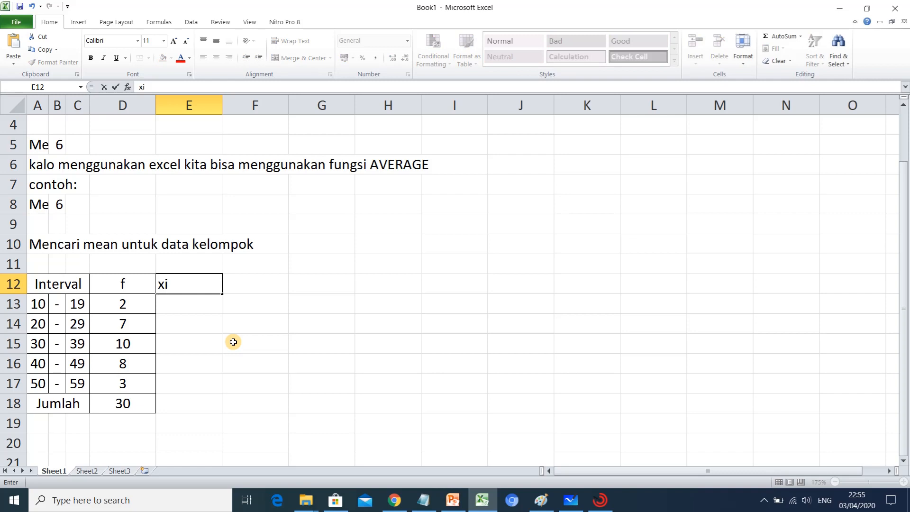
{"action": "key", "text": "Return"}
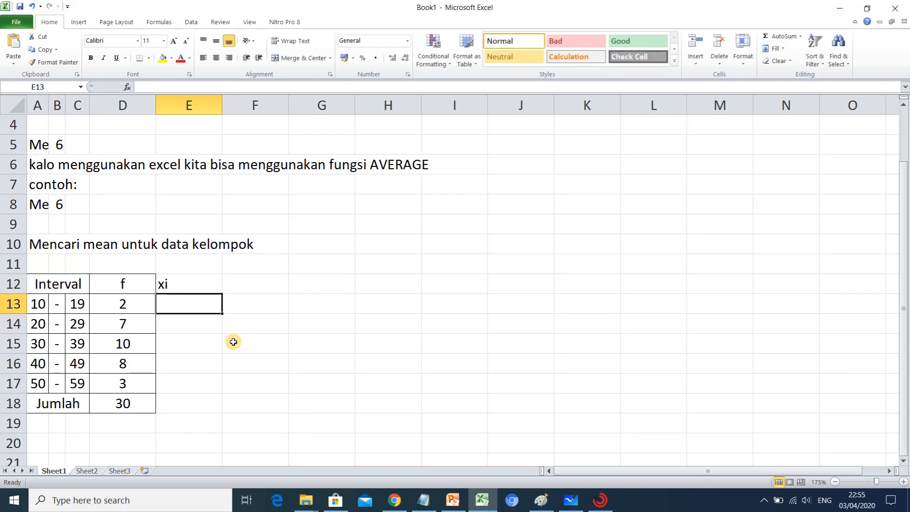
Format the "i" of the "xi" header in E12 as subscript and center the header.
{"action": "key", "text": "Up"}
{"action": "double_click", "coordinate": [186, 285]}
{"action": "key", "text": "shift+Left"}
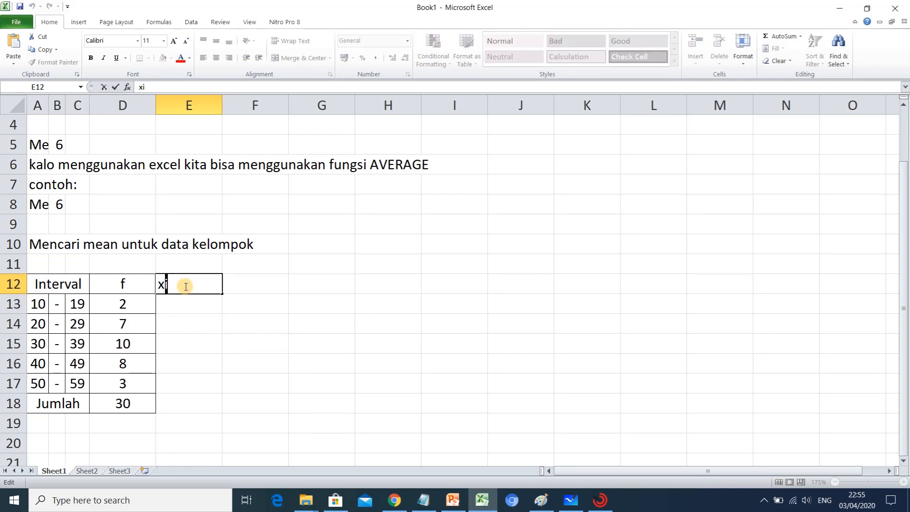
{"action": "key", "text": "ctrl+1"}
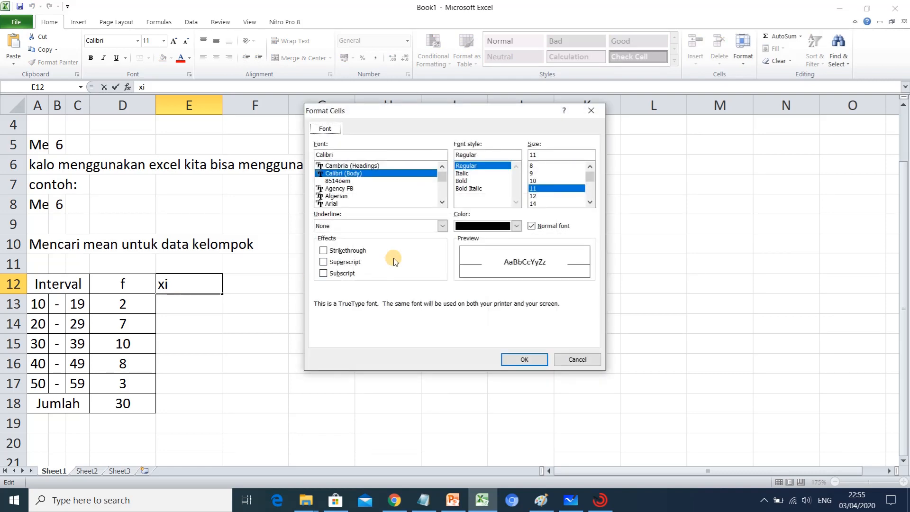
{"action": "left_click", "coordinate": [342, 274]}
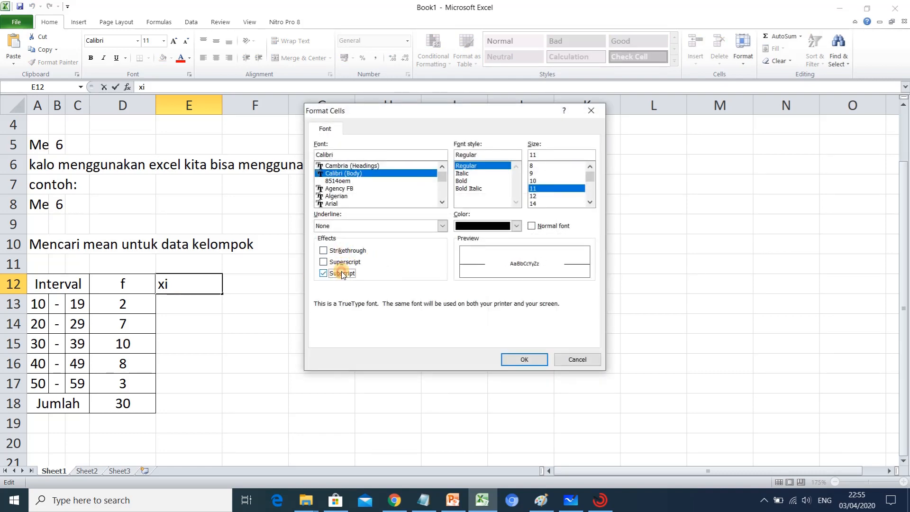
{"action": "left_click", "coordinate": [514, 359]}
{"action": "left_click", "coordinate": [187, 323]}
{"action": "left_click", "coordinate": [187, 285]}
{"action": "left_click", "coordinate": [216, 57]}
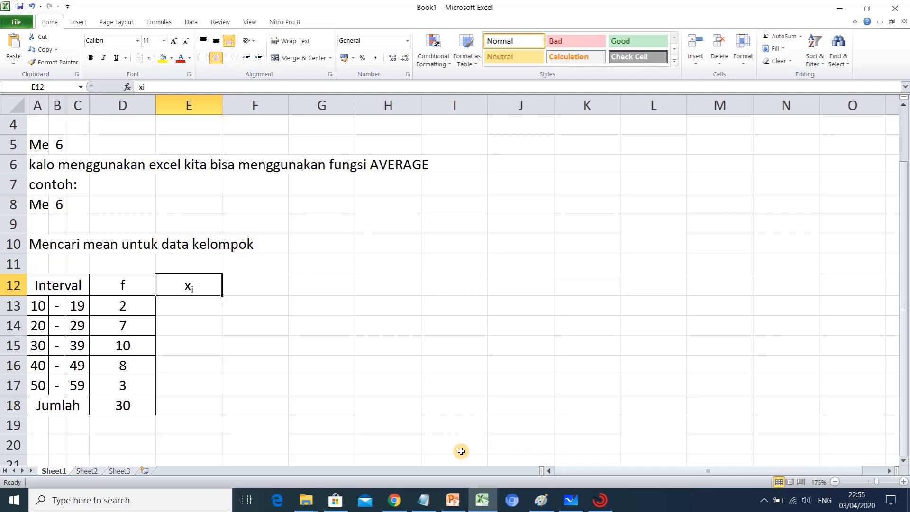
Switch to PowerPoint and view the "MEAN (RATA-RATA)" slide full screen to check the grouped-data formula, then end the show.
{"action": "left_click", "coordinate": [452, 500]}
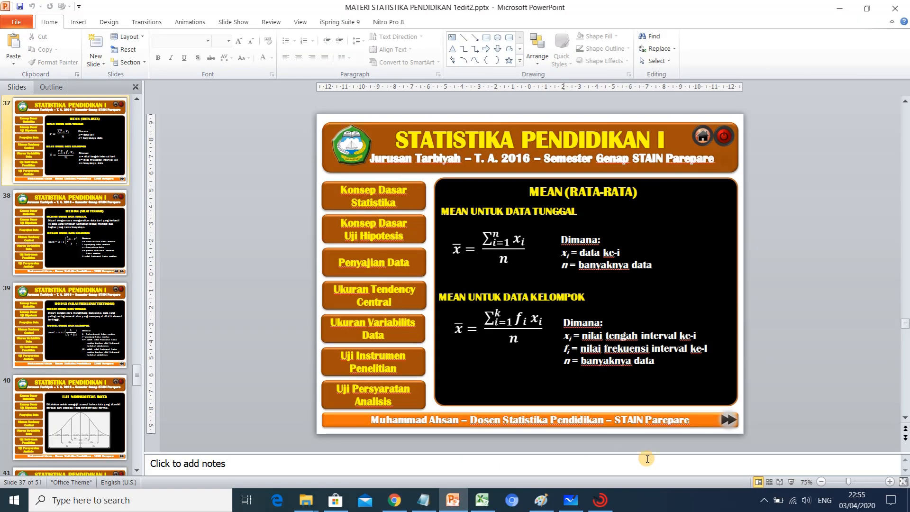
{"action": "left_click", "coordinate": [791, 481]}
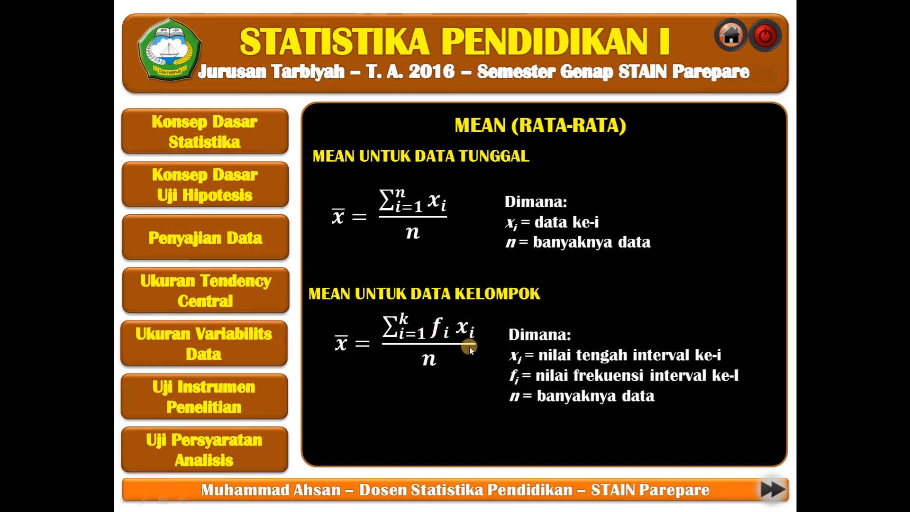
{"action": "left_click", "coordinate": [764, 34]}
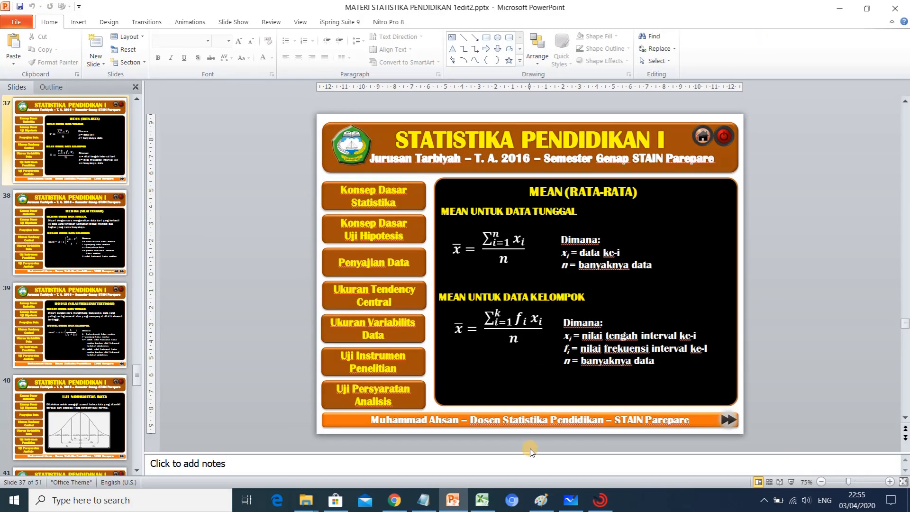
Switch back to Excel and enter the column header "f.xi" in F12.
{"action": "left_click", "coordinate": [482, 499]}
{"action": "left_click", "coordinate": [263, 286]}
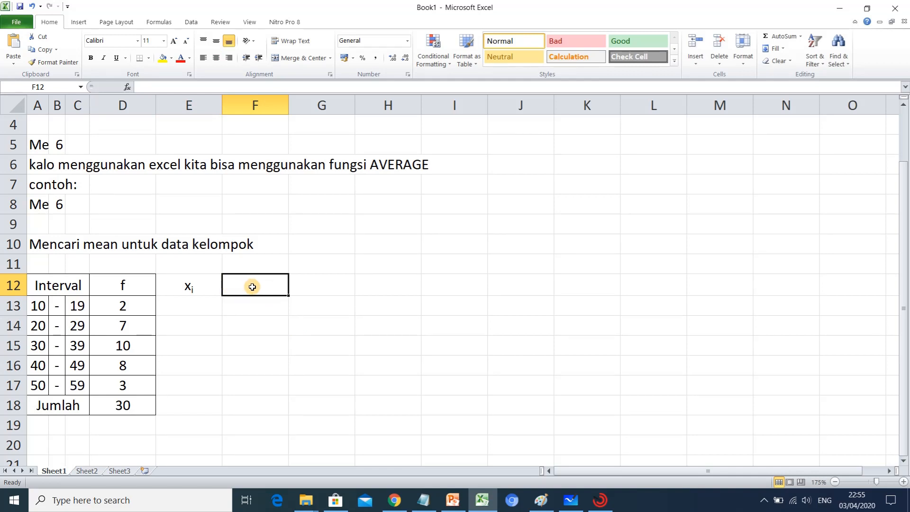
{"action": "type", "text": "f.xi"}
{"action": "key", "text": "Return"}
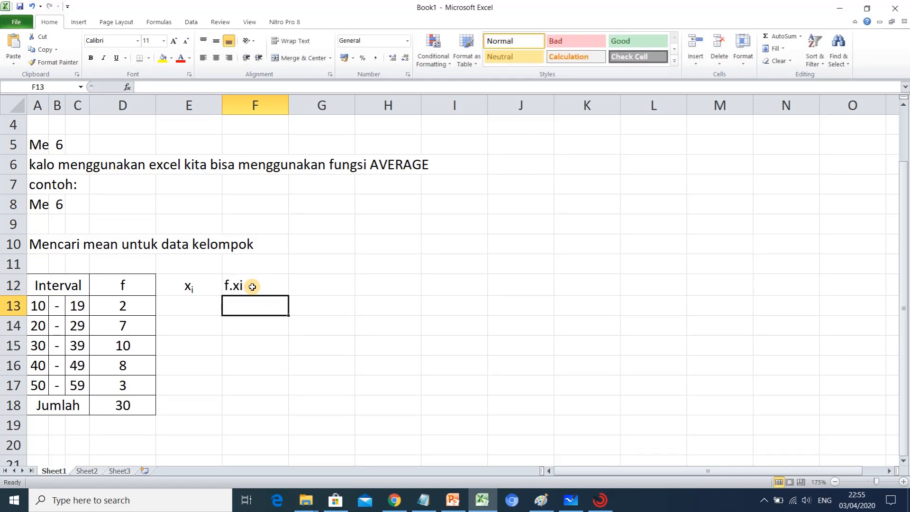
Format the "i" of the "f.xi" header in F12 as subscript and center the header.
{"action": "left_click", "coordinate": [252, 287]}
{"action": "double_click", "coordinate": [253, 286]}
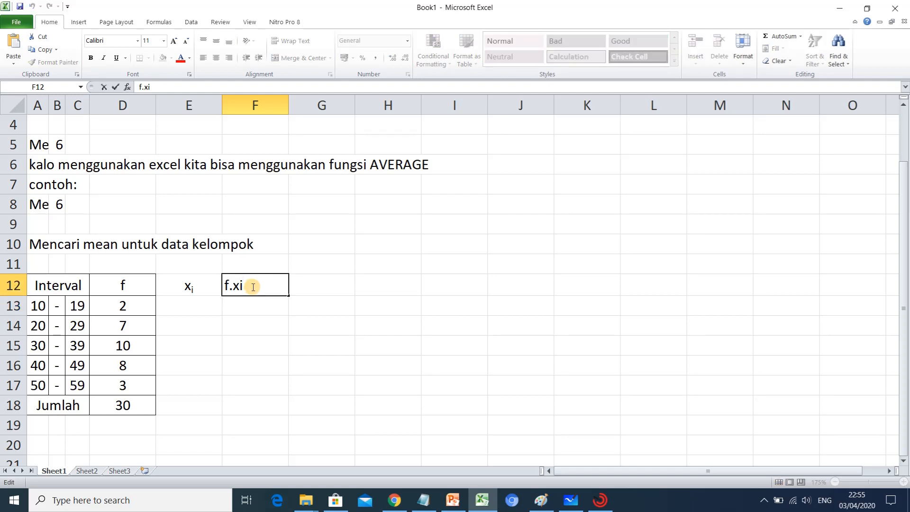
{"action": "key", "text": "ctrl+1"}
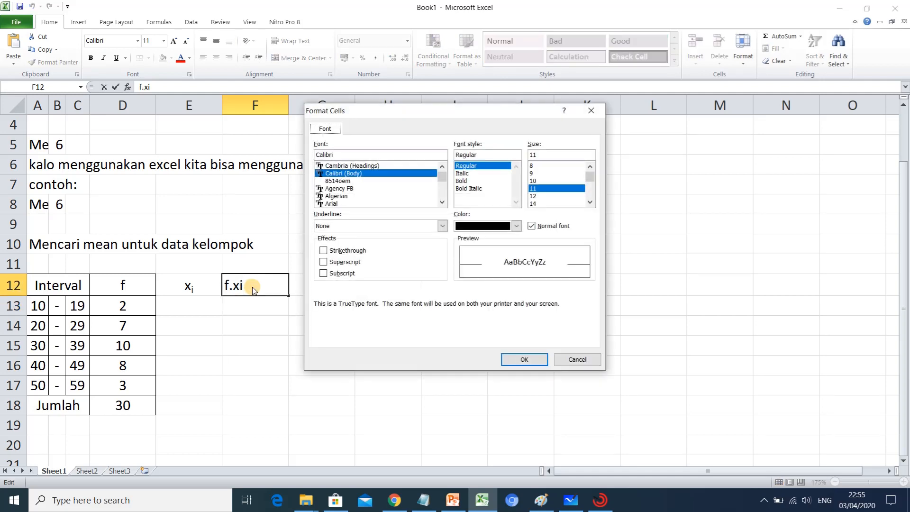
{"action": "left_click", "coordinate": [343, 273]}
{"action": "left_click", "coordinate": [521, 355]}
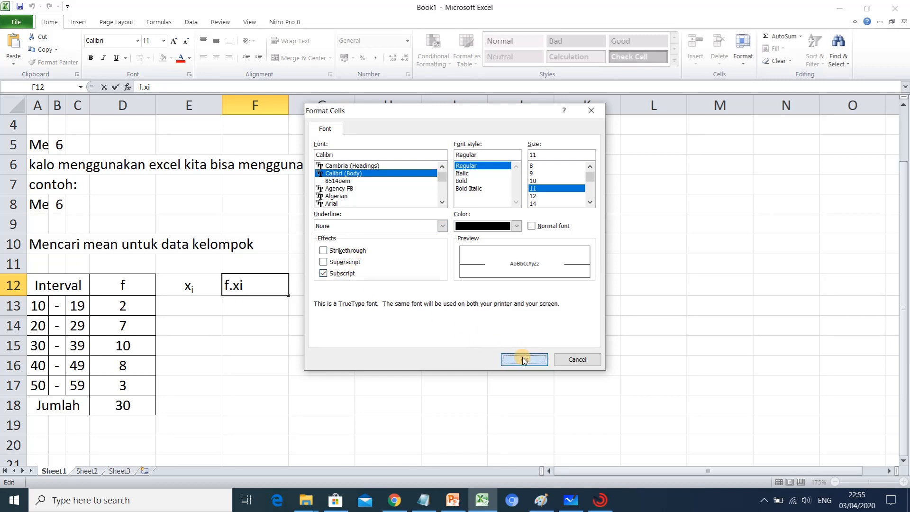
{"action": "key", "text": "Return"}
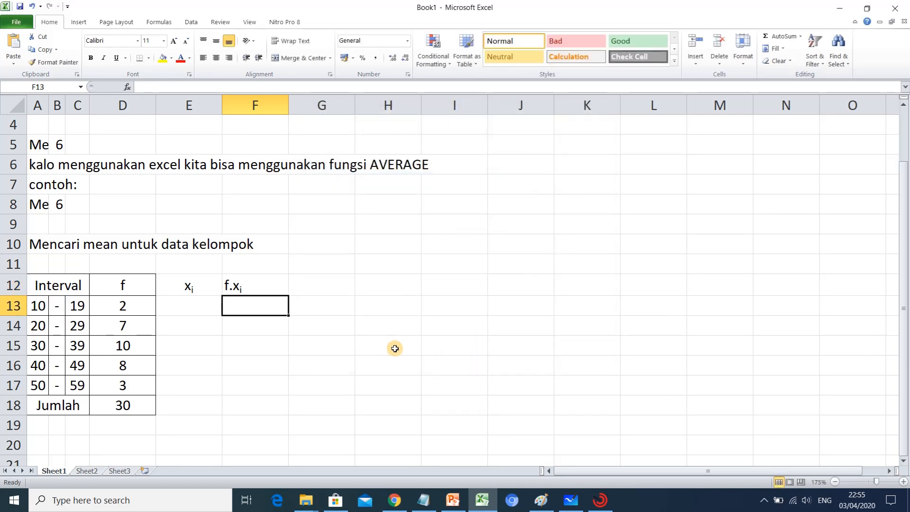
{"action": "left_click", "coordinate": [268, 286]}
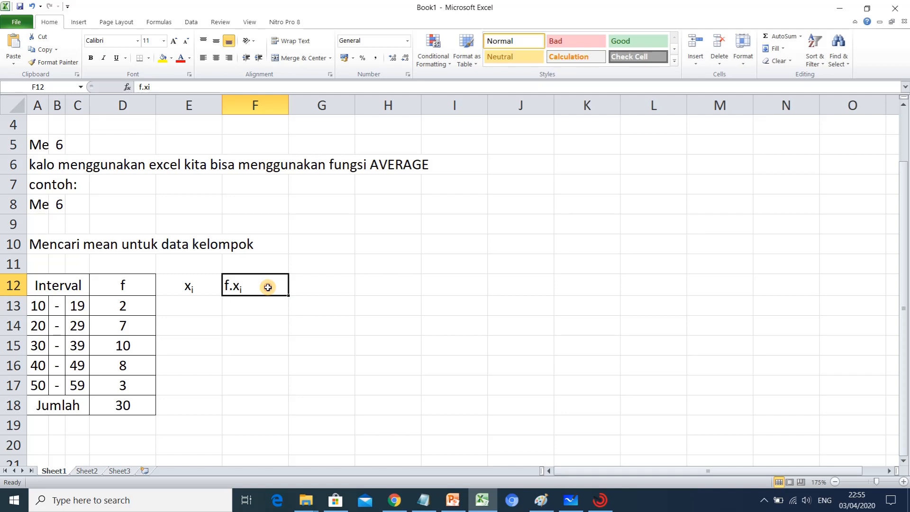
{"action": "left_click", "coordinate": [216, 57]}
Center the empty cells E13:F18 beneath the two new column headers.
{"action": "left_click", "coordinate": [198, 285]}
{"action": "left_click_drag", "start_coordinate": [192, 304], "coordinate": [271, 404]}
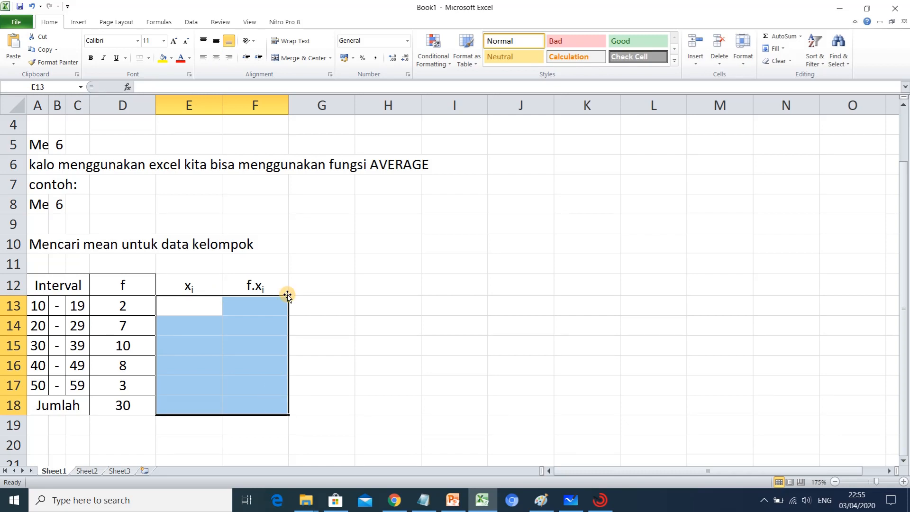
{"action": "left_click", "coordinate": [217, 58]}
{"action": "left_click", "coordinate": [198, 303]}
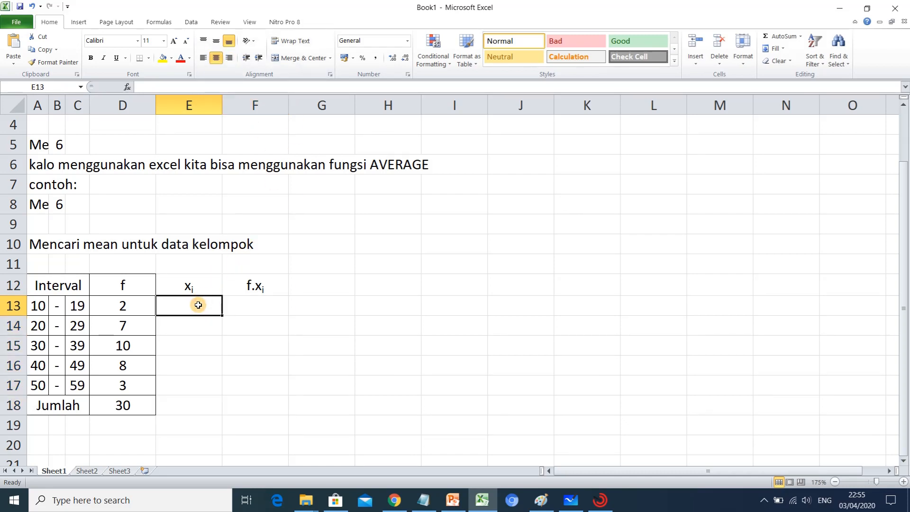
Enter the note "xi = nilai tengah" in I12, beside the frequency table.
{"action": "left_click", "coordinate": [439, 287]}
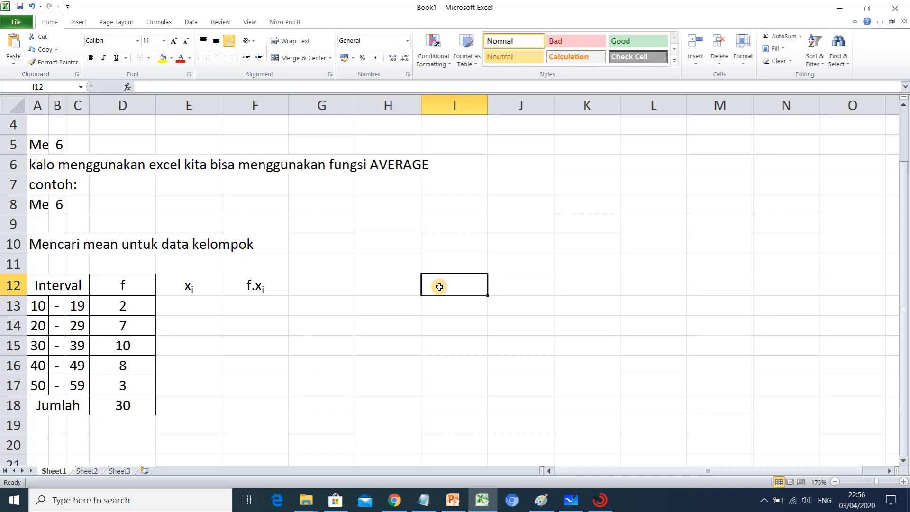
{"action": "type", "text": "xi = "}
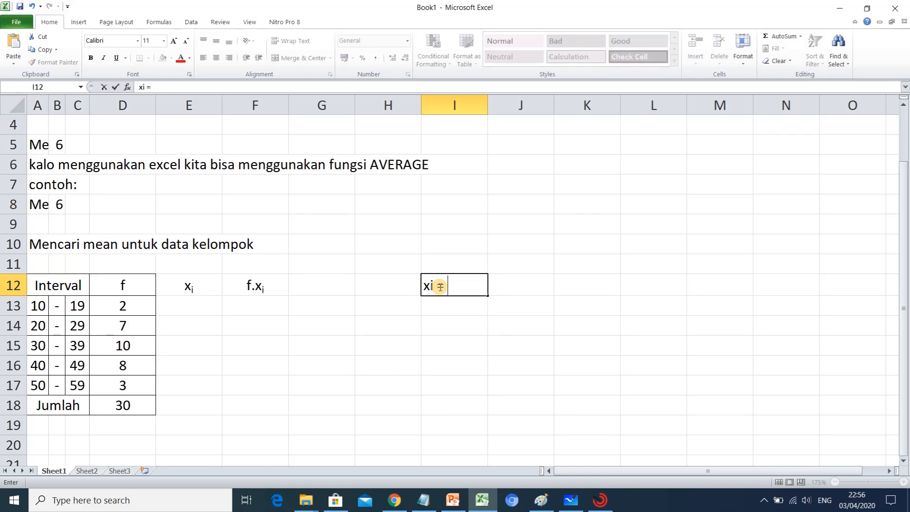
{"action": "type", "text": "nilai tengah"}
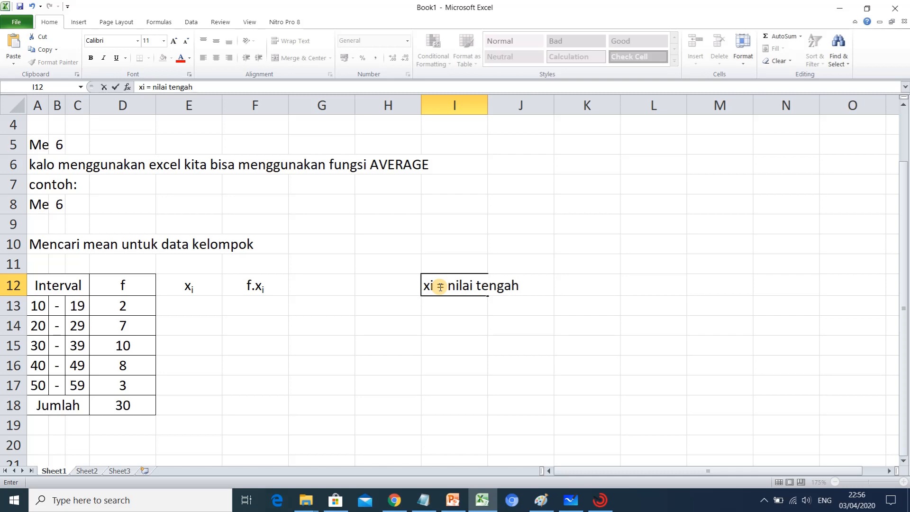
{"action": "key", "text": "Return"}
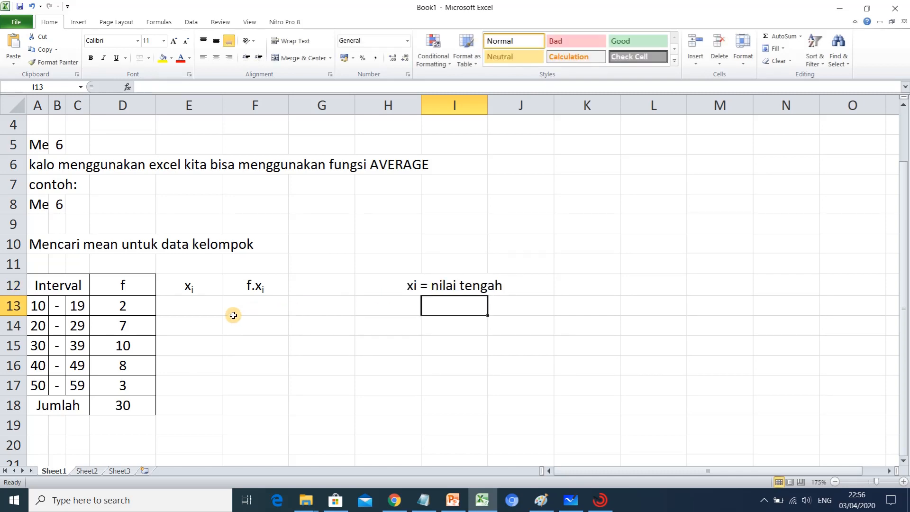
Write the midpoint calculation of the first interval as the text "(10+19)/2" in I14.
{"action": "left_click", "coordinate": [40, 305]}
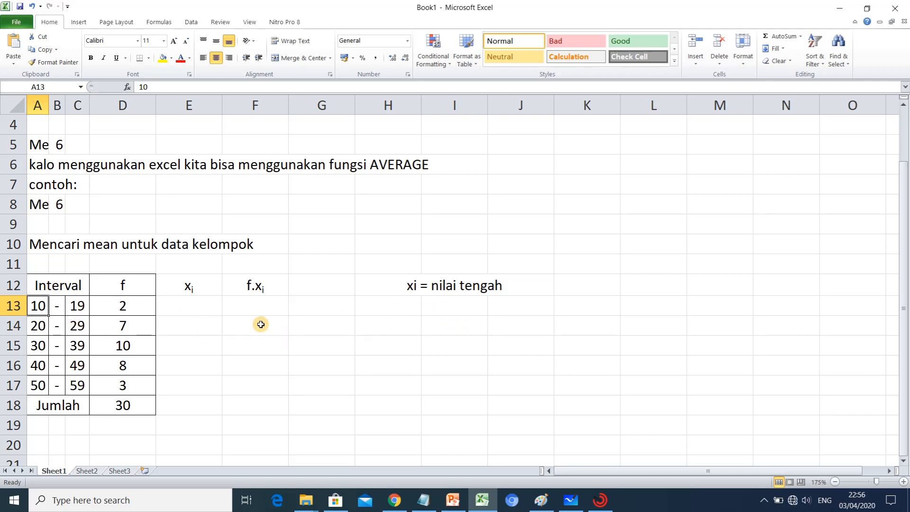
{"action": "left_click", "coordinate": [456, 326]}
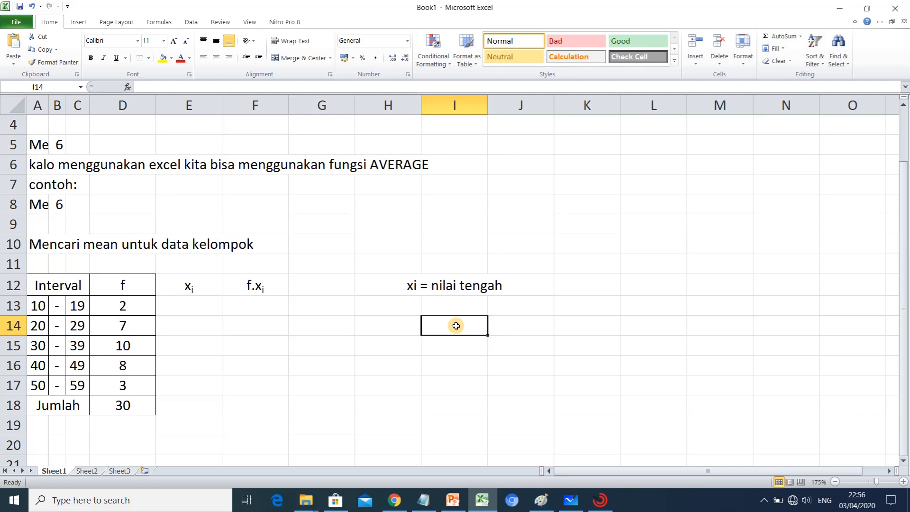
{"action": "type", "text": "10"}
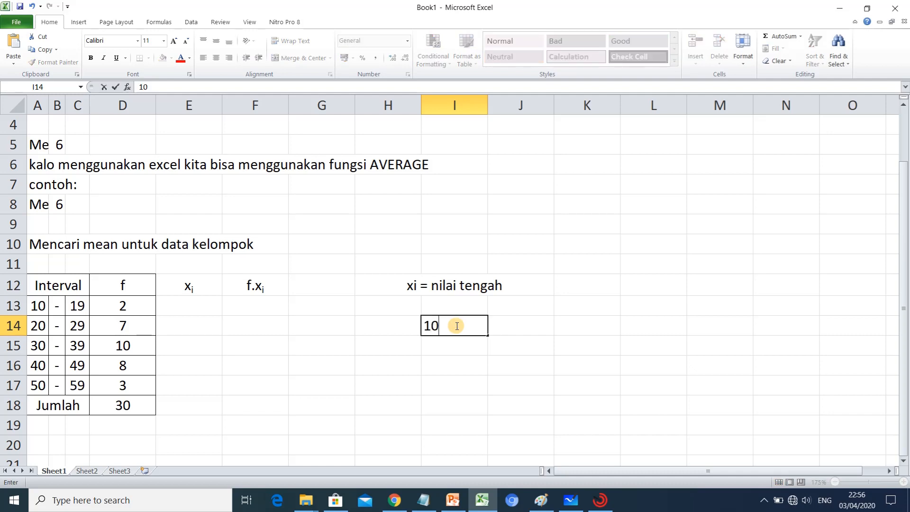
{"action": "type", "text": "+19"}
{"action": "key", "text": "Left"}
{"action": "type", "text": "("}
{"action": "key", "text": "Right"}
{"action": "key", "text": "Right"}
{"action": "key", "text": "Right"}
{"action": "key", "text": "Right"}
{"action": "key", "text": "Right"}
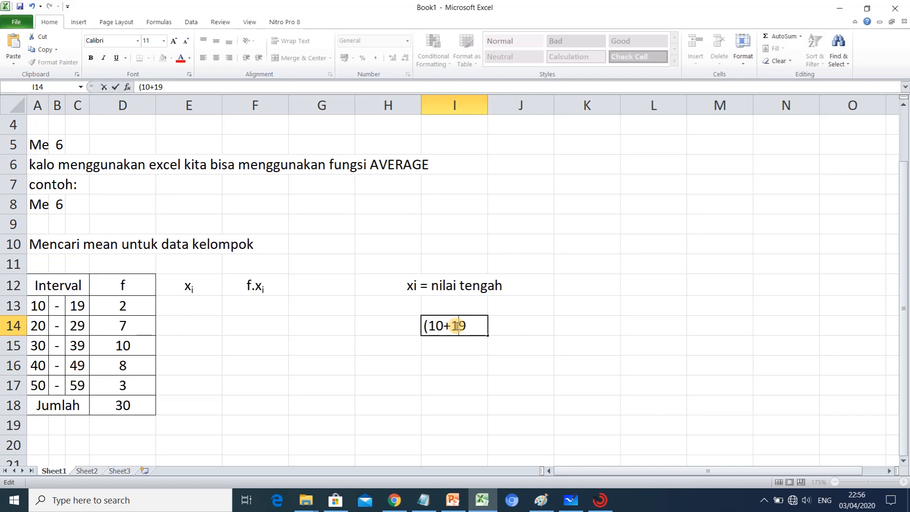
{"action": "type", "text": ")/2"}
{"action": "key", "text": "Return"}
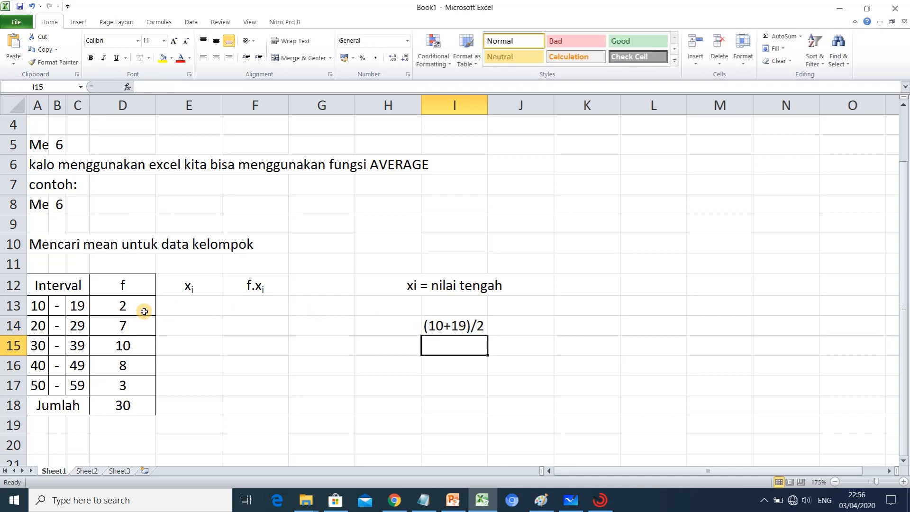
Copy the midpoint text from I14 to I15 and change it to "(20+29)/2" for the second interval.
{"action": "left_click", "coordinate": [450, 327]}
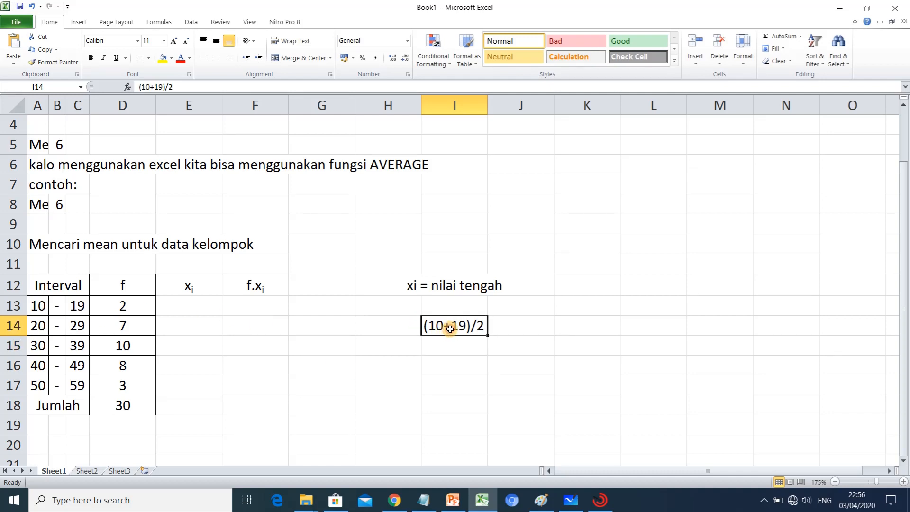
{"action": "key", "text": "ctrl+c"}
{"action": "key", "text": "Down"}
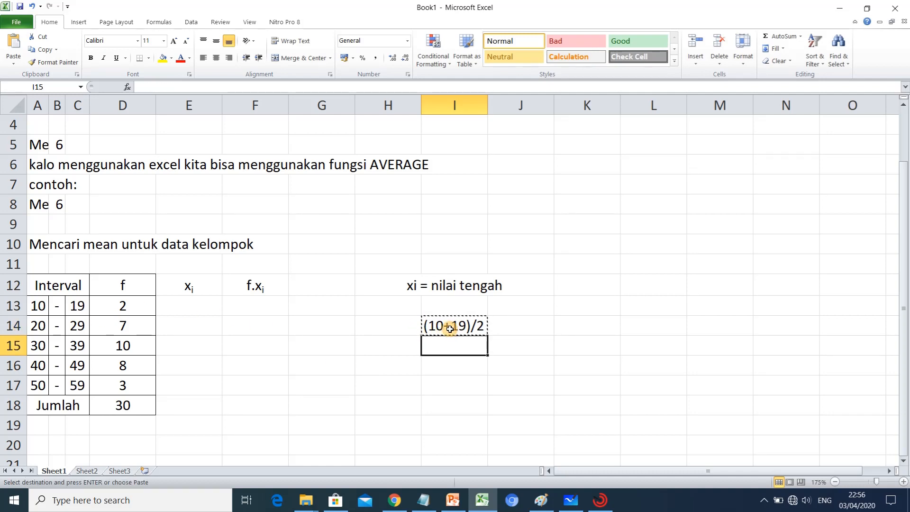
{"action": "key", "text": "Return"}
{"action": "double_click", "coordinate": [433, 346]}
{"action": "left_click_drag", "start_coordinate": [432, 346], "coordinate": [437, 348]}
{"action": "type", "text": "2"}
{"action": "key", "text": "Right"}
{"action": "key", "text": "Right"}
{"action": "key", "text": "shift+Right"}
{"action": "type", "text": "2"}
{"action": "key", "text": "Return"}
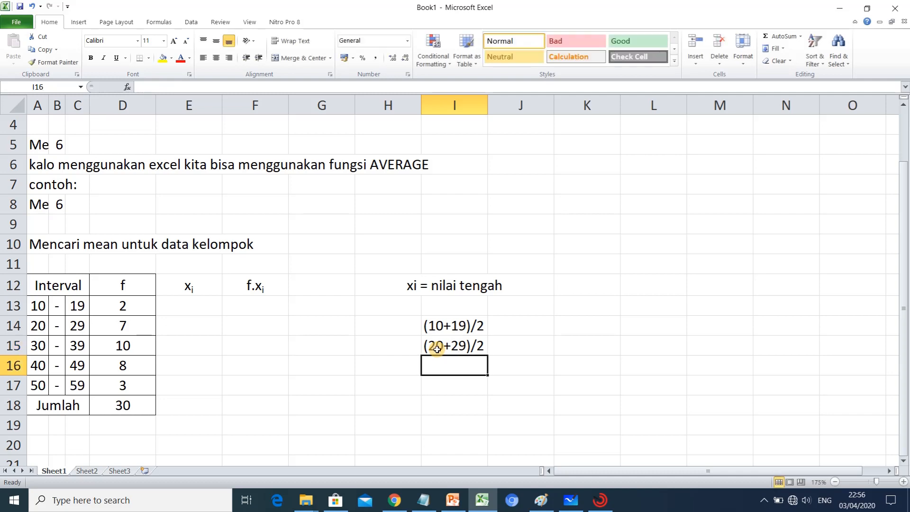
Enter "dst ..." in I16 below the two example midpoint calculations.
{"action": "left_click_drag", "start_coordinate": [461, 327], "coordinate": [460, 337]}
{"action": "left_click", "coordinate": [448, 365]}
{"action": "type", "text": "dst...."}
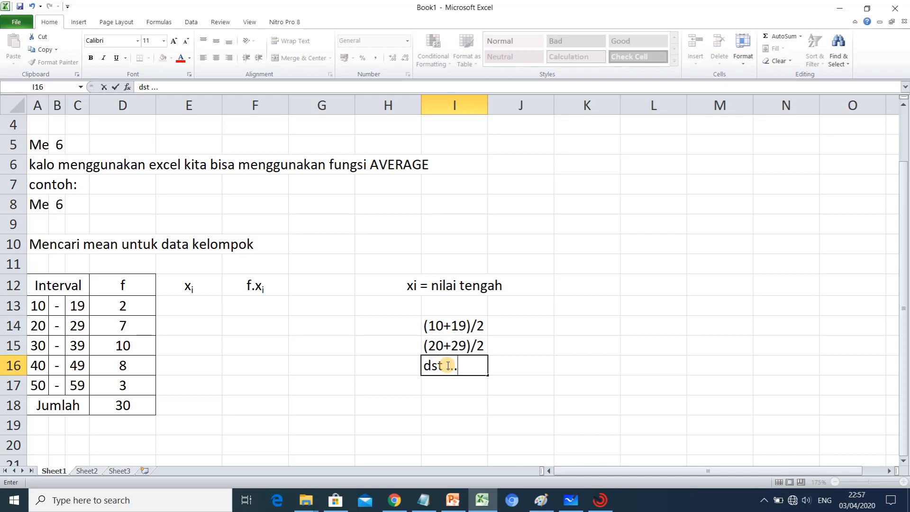
{"action": "key", "text": "Return"}
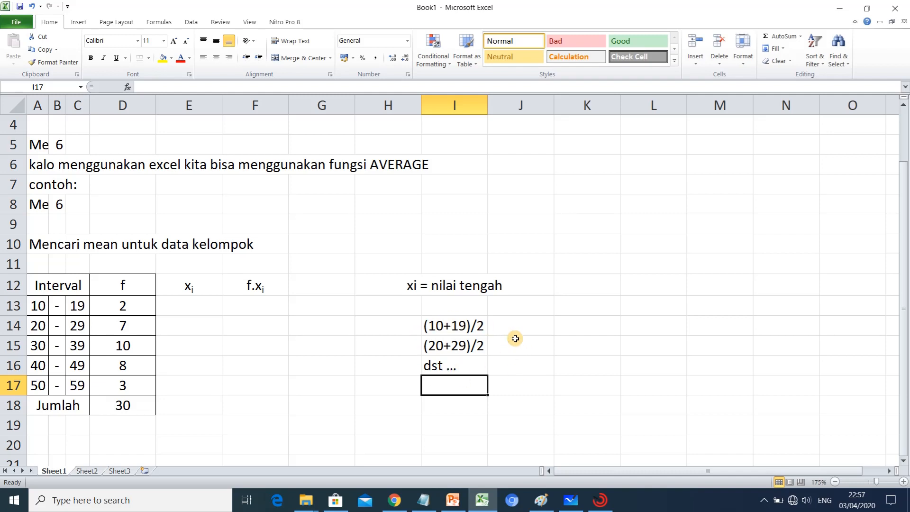
Examine the example midpoint calculations in I14:I15 against the interval lower limits in A13:A17.
{"action": "left_click", "coordinate": [461, 326]}
{"action": "left_click", "coordinate": [448, 349]}
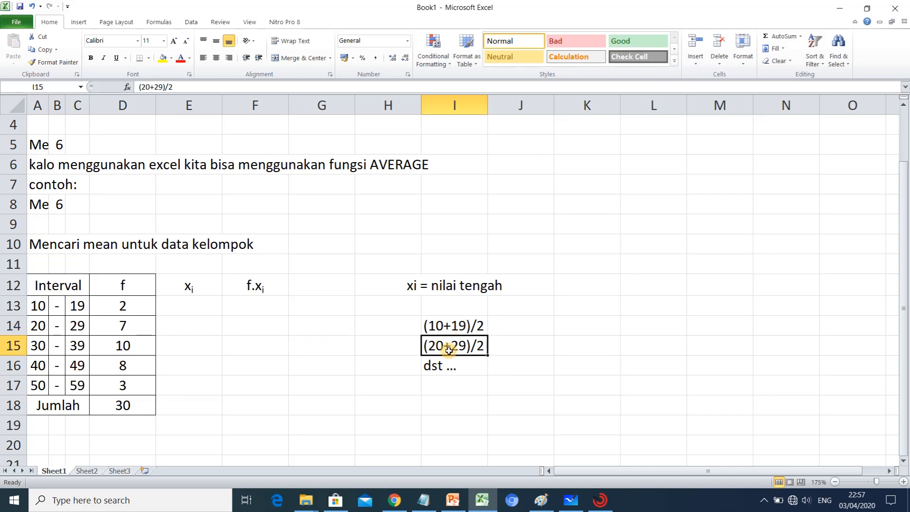
{"action": "left_click", "coordinate": [41, 306]}
{"action": "left_click", "coordinate": [38, 326]}
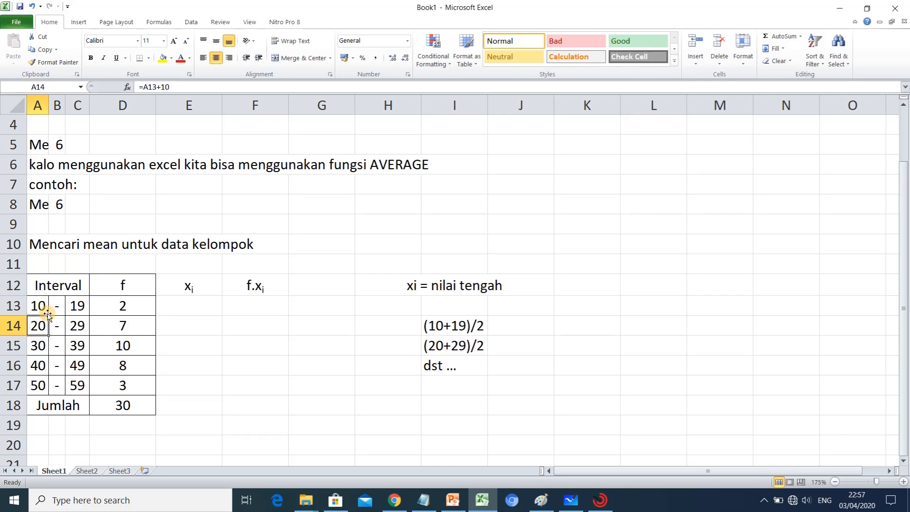
{"action": "left_click", "coordinate": [38, 348]}
{"action": "key", "text": "Up"}
{"action": "key", "text": "Down"}
{"action": "key", "text": "Down"}
{"action": "key", "text": "Down"}
{"action": "key", "text": "Up"}
{"action": "key", "text": "Up"}
{"action": "key", "text": "Up"}
{"action": "key", "text": "Up"}
{"action": "key", "text": "Up"}
{"action": "key", "text": "Down"}
{"action": "key", "text": "Down"}
{"action": "key", "text": "Down"}
{"action": "key", "text": "Down"}
{"action": "key", "text": "Down"}
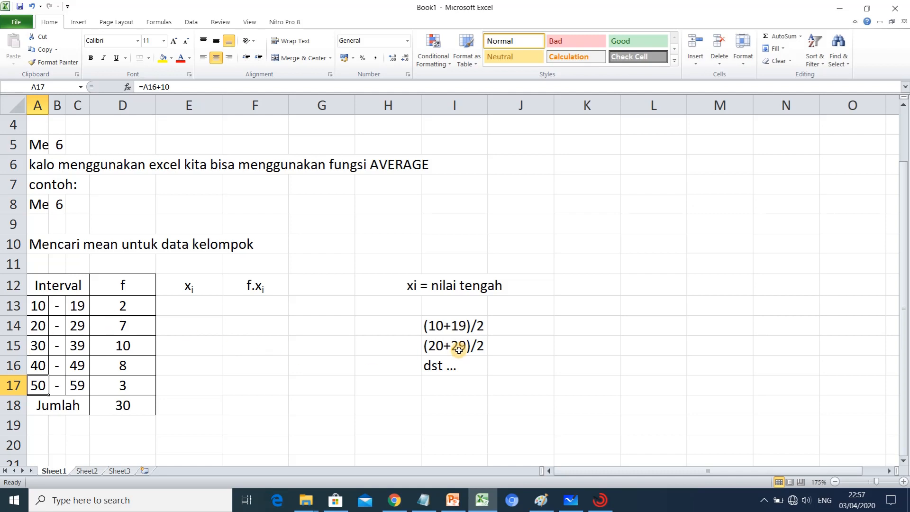
Enter the first interval's midpoint in E13 with the constant formula =(10+19)/2.
{"action": "left_click", "coordinate": [38, 305]}
{"action": "left_click", "coordinate": [205, 305]}
{"action": "type", "text": "=10+19"}
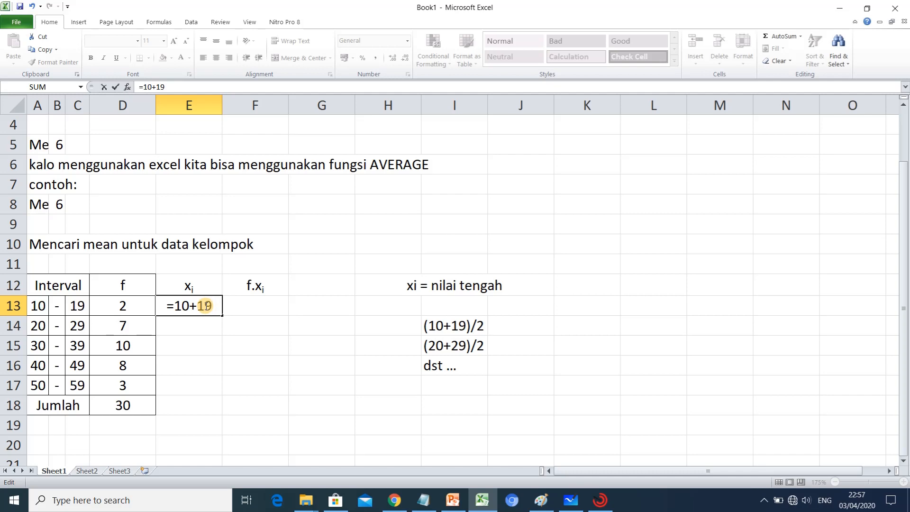
{"action": "key", "text": "Left"}
{"action": "key", "text": "Left"}
{"action": "key", "text": "Left"}
{"action": "key", "text": "Left"}
{"action": "key", "text": "Left"}
{"action": "type", "text": "("}
{"action": "key", "text": "Right"}
{"action": "key", "text": "Right"}
{"action": "key", "text": "Right"}
{"action": "key", "text": "Right"}
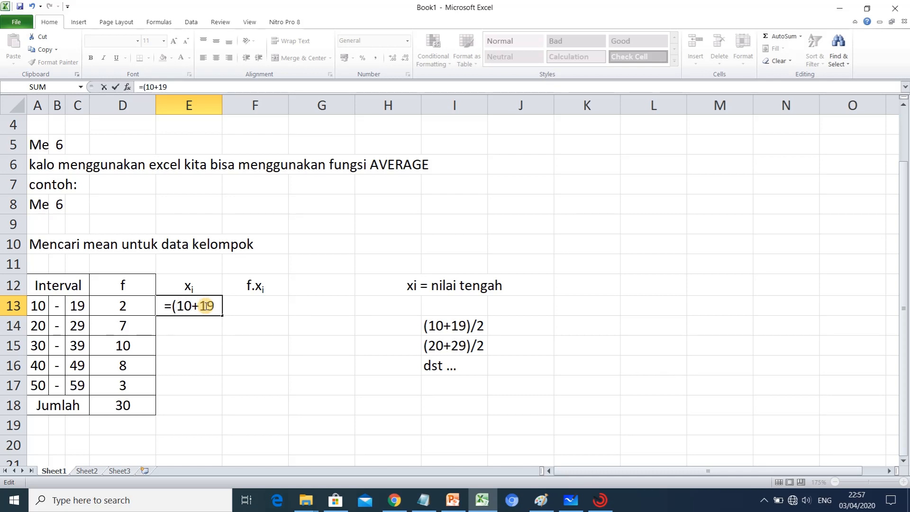
{"action": "type", "text": ")/2"}
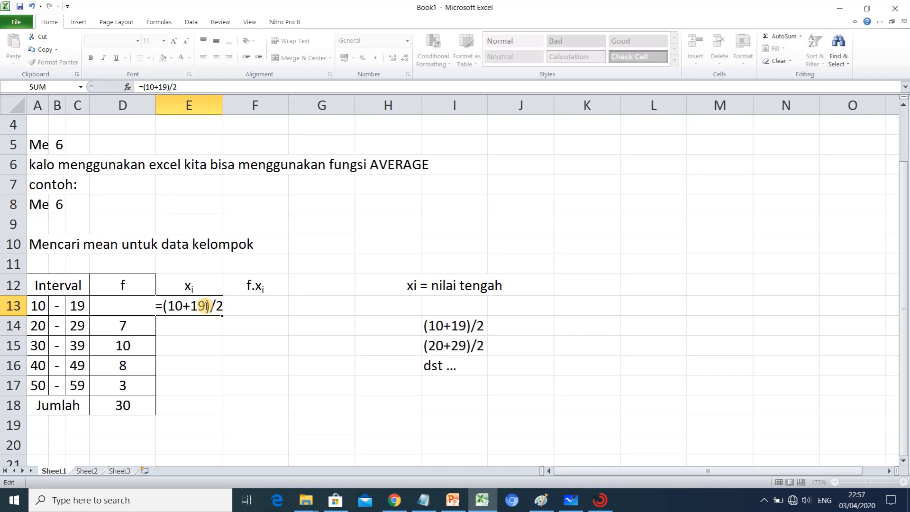
{"action": "key", "text": "Return"}
Fill the constant midpoint formula from E13 down to E17 and inspect the copied formula in E14.
{"action": "left_click", "coordinate": [205, 306]}
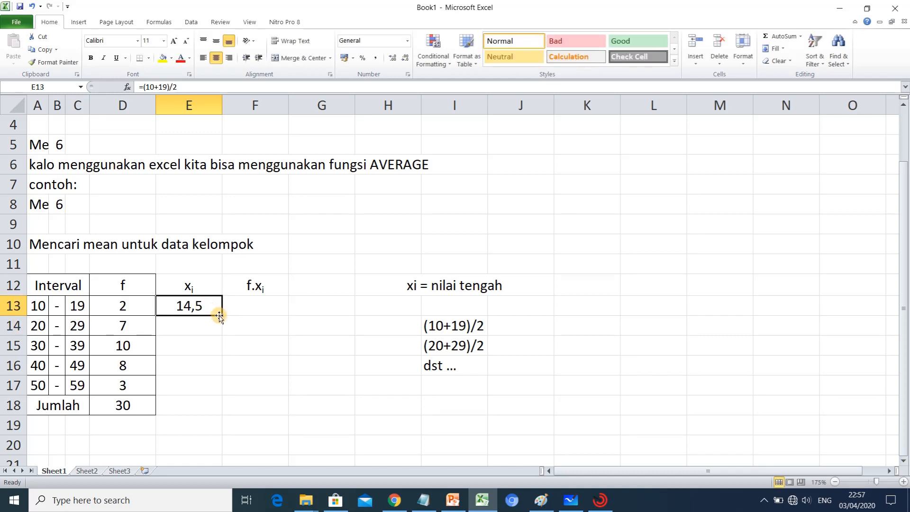
{"action": "left_click_drag", "start_coordinate": [222, 316], "coordinate": [219, 386]}
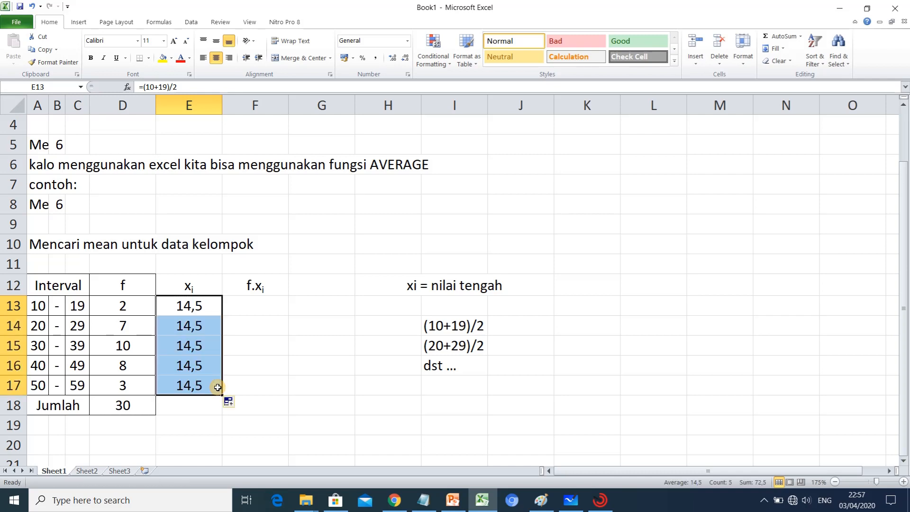
{"action": "left_click", "coordinate": [201, 330]}
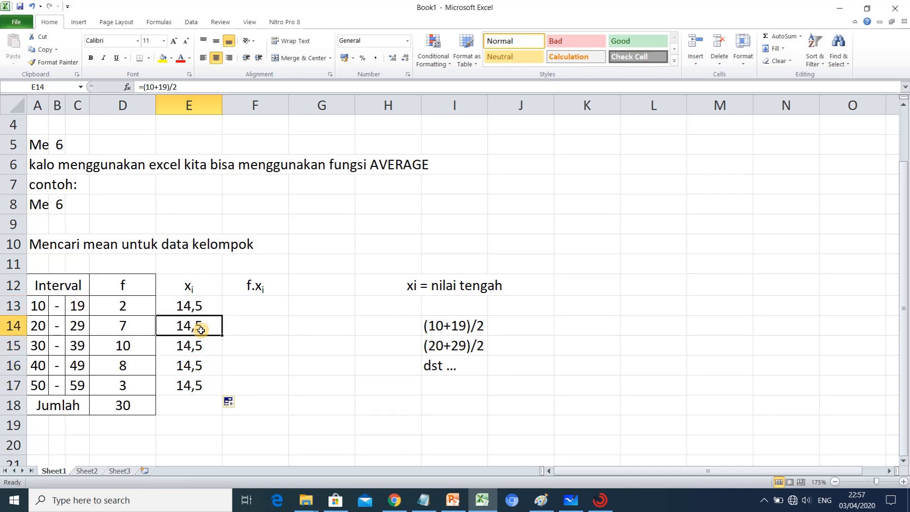
{"action": "double_click", "coordinate": [200, 331]}
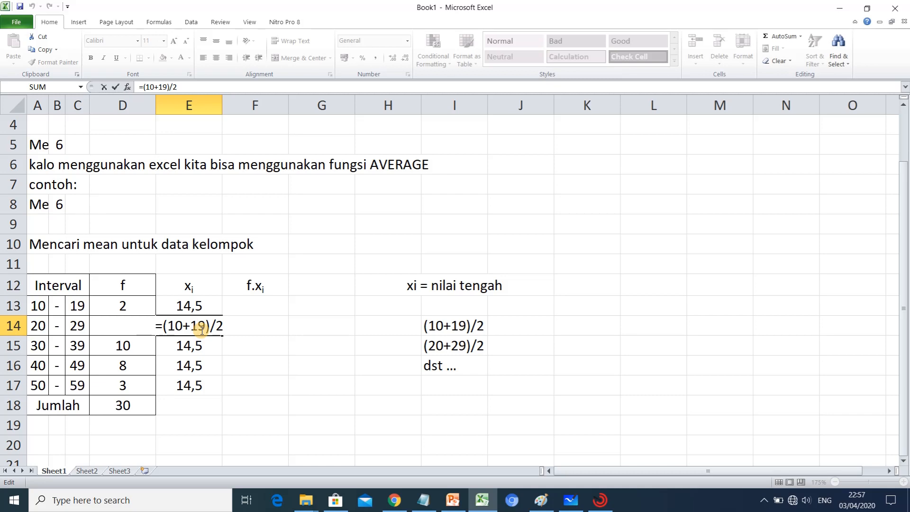
{"action": "key", "text": "Escape"}
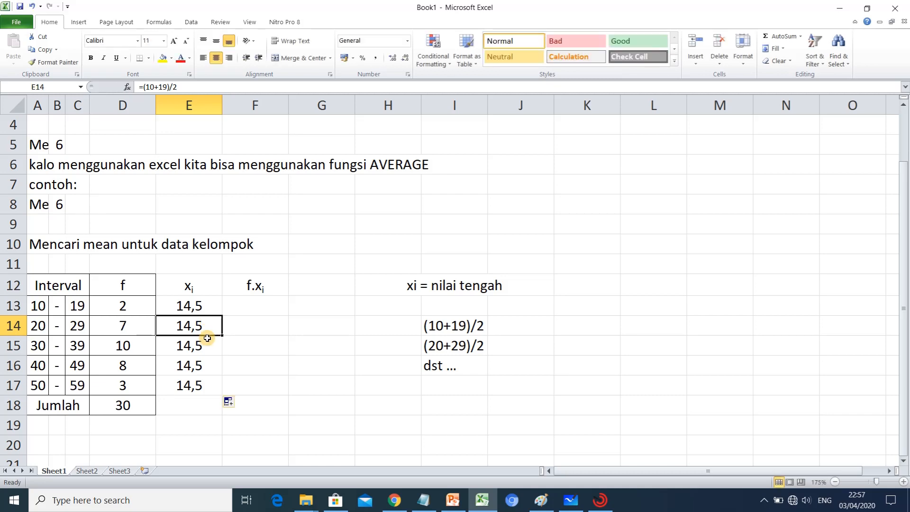
Replace the formula in E13 with the cell-reference midpoint formula =(A13+C13)/2.
{"action": "left_click", "coordinate": [179, 306]}
{"action": "type", "text": "="}
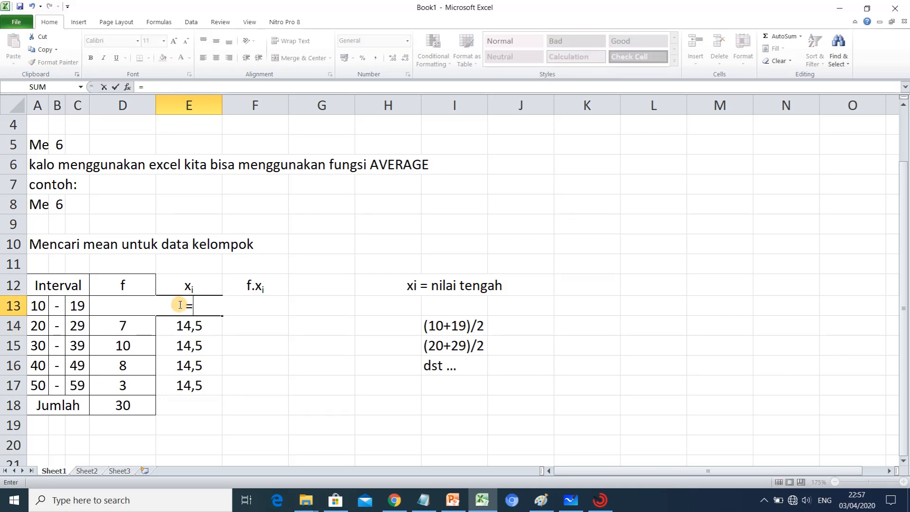
{"action": "left_click", "coordinate": [37, 305]}
{"action": "type", "text": "+"}
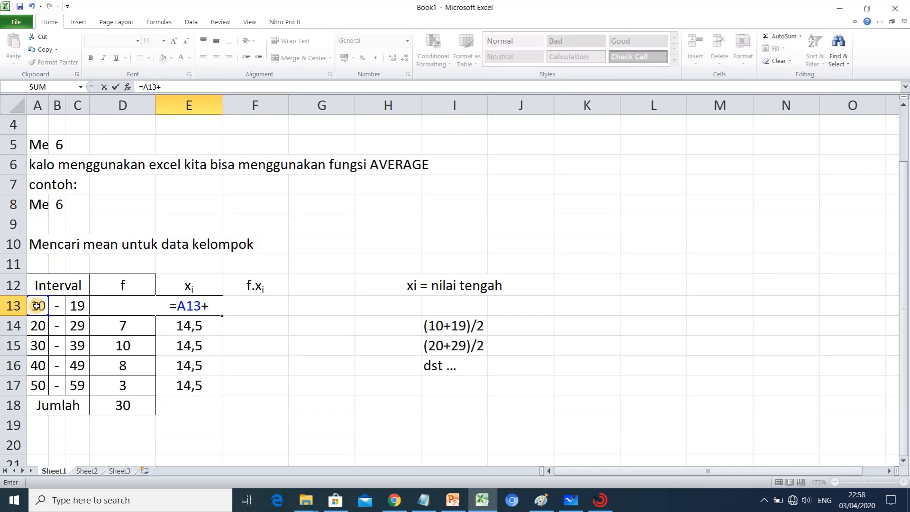
{"action": "left_click", "coordinate": [74, 305]}
{"action": "key", "text": "F2"}
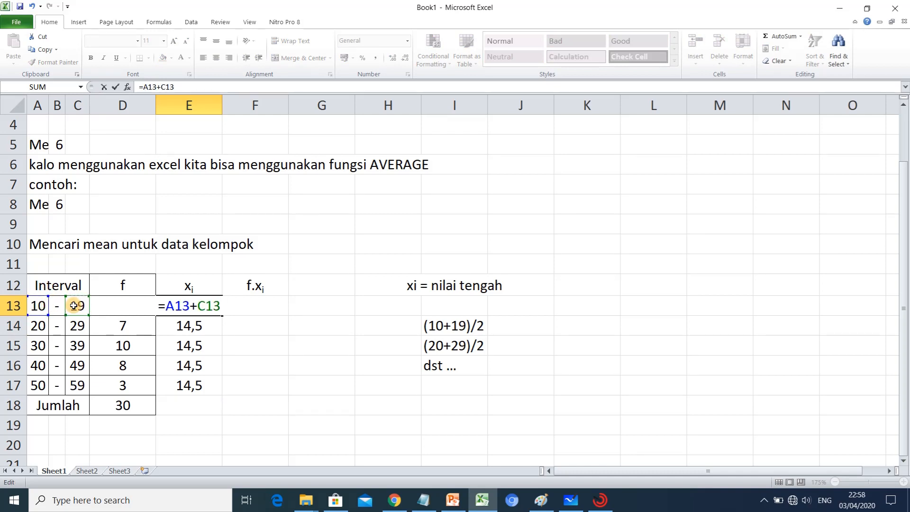
{"action": "key", "text": "Left"}
{"action": "key", "text": "Left"}
{"action": "key", "text": "Left"}
{"action": "key", "text": "Left"}
{"action": "key", "text": "Left"}
{"action": "key", "text": "Left"}
{"action": "type", "text": "("}
{"action": "key", "text": "Right"}
{"action": "key", "text": "Right"}
{"action": "key", "text": "Right"}
{"action": "key", "text": "Right"}
{"action": "key", "text": "Right"}
{"action": "key", "text": "Right"}
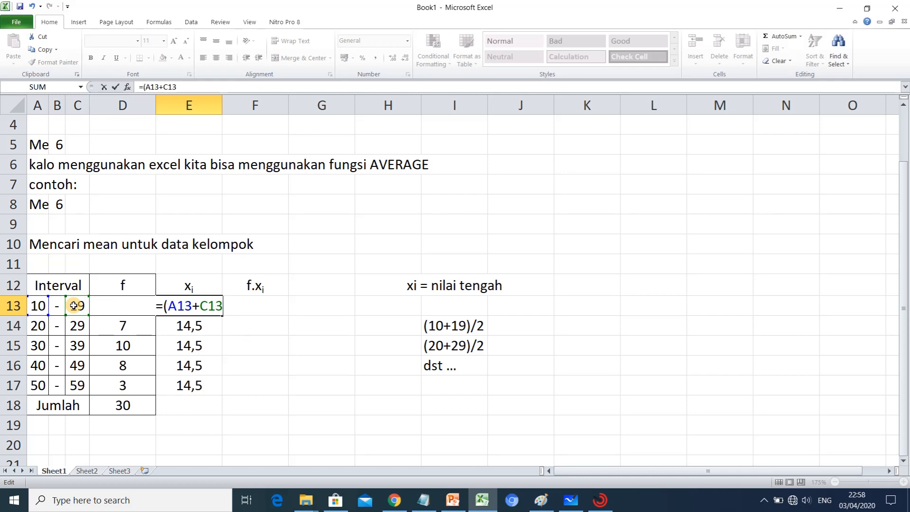
{"action": "type", "text": ")/2"}
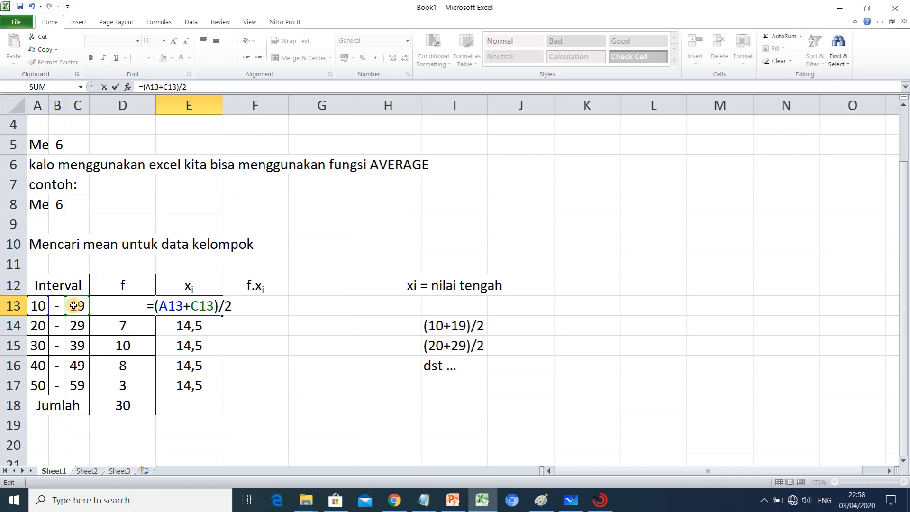
{"action": "key", "text": "Return"}
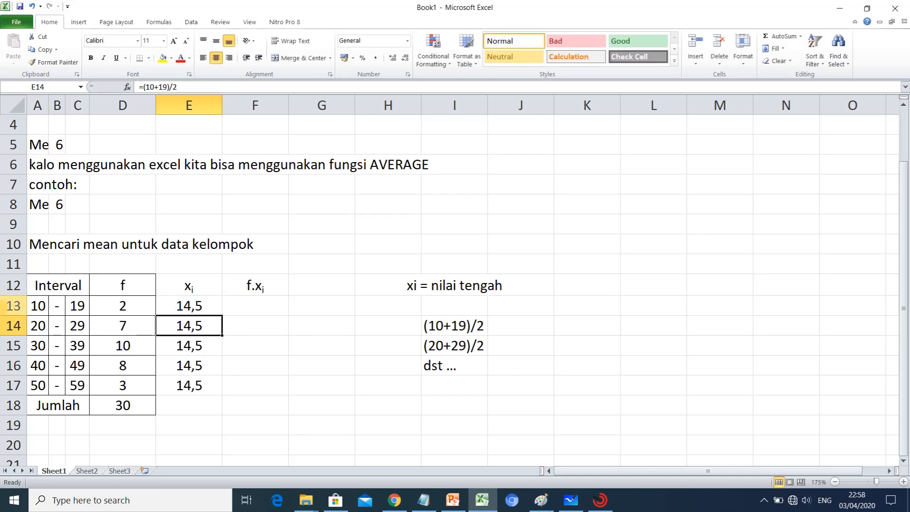
Fill the cell-reference midpoint formula from E13 down to E17 and check the formulas in E14 and E13.
{"action": "left_click", "coordinate": [200, 306]}
{"action": "left_click_drag", "start_coordinate": [224, 315], "coordinate": [221, 393]}
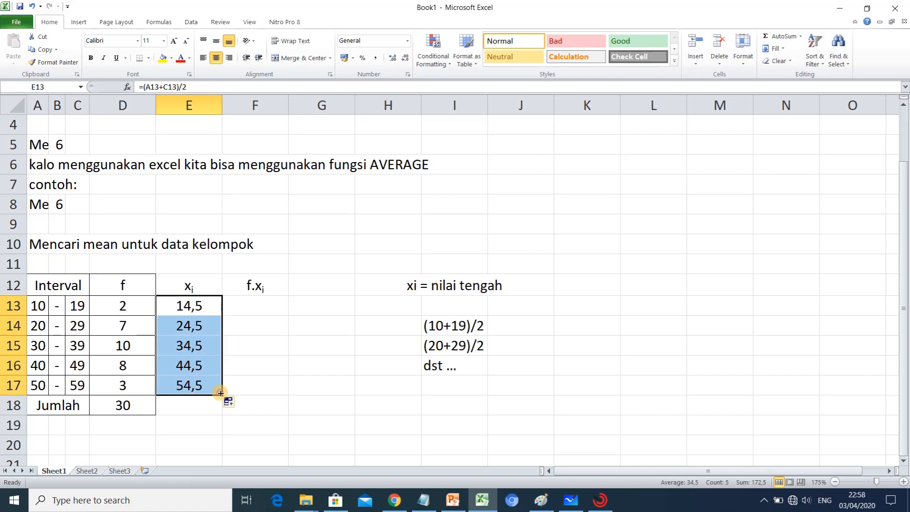
{"action": "left_click", "coordinate": [196, 326]}
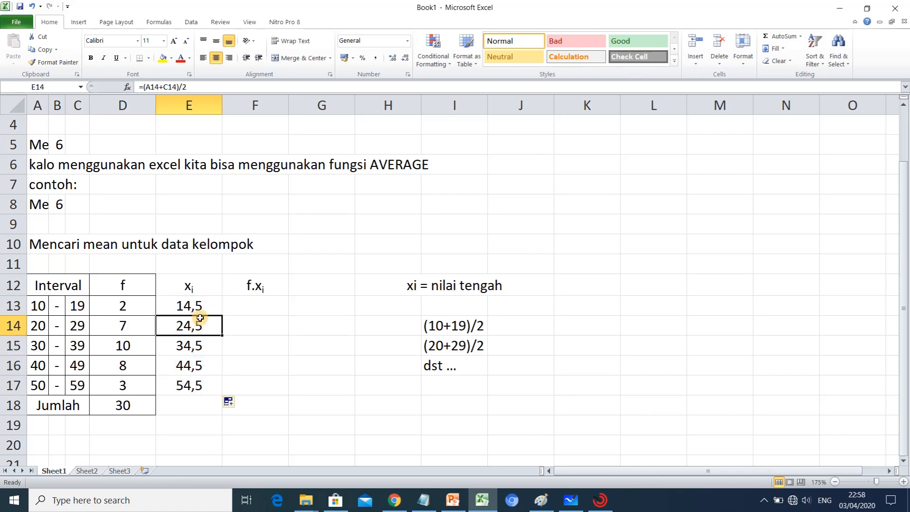
{"action": "left_click", "coordinate": [202, 306]}
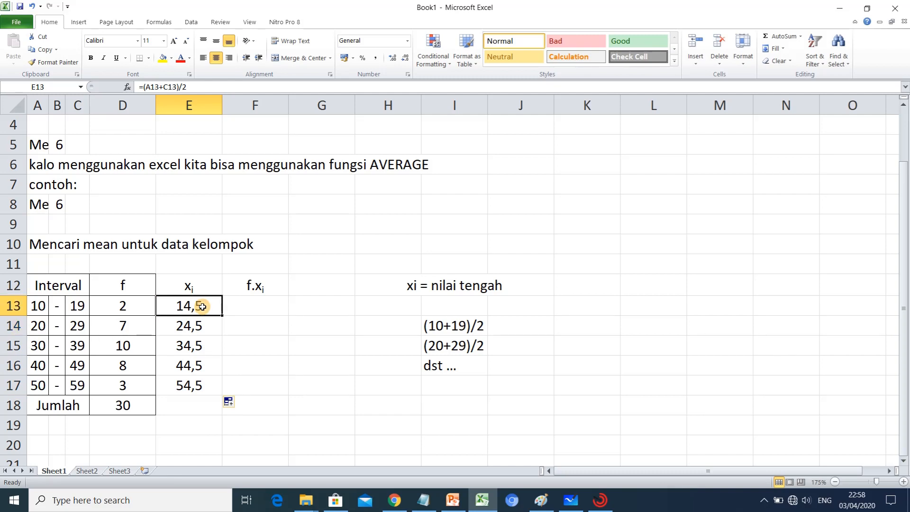
Clear the filled midpoints in E14:E17, keeping only the first one in E13.
{"action": "left_click_drag", "start_coordinate": [202, 307], "coordinate": [190, 381]}
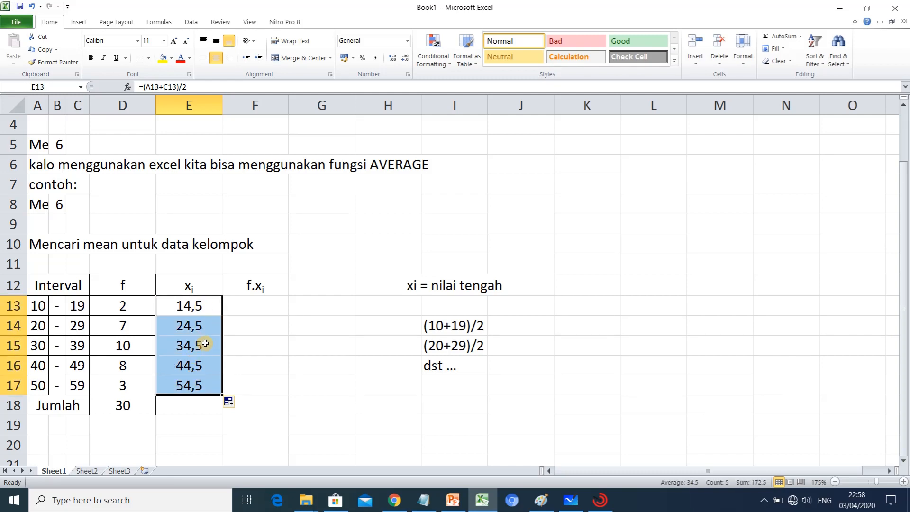
{"action": "left_click_drag", "start_coordinate": [203, 327], "coordinate": [200, 382]}
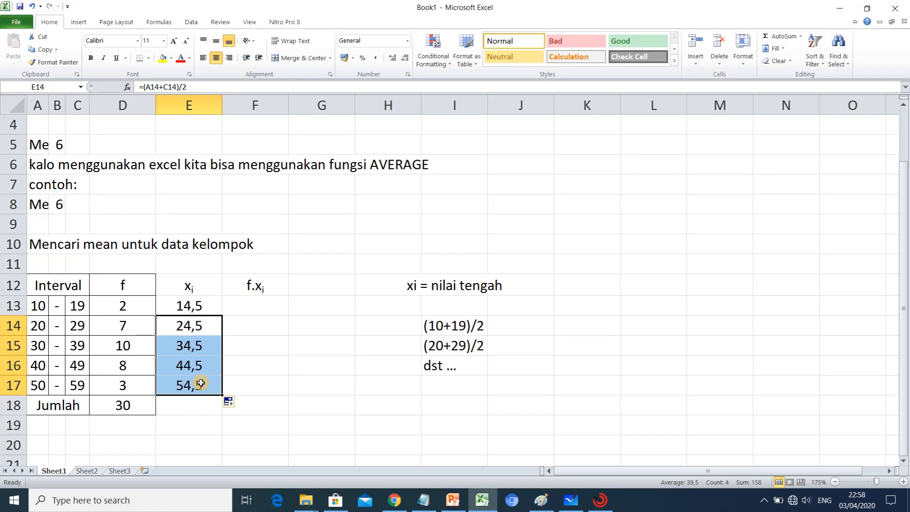
{"action": "key", "text": "Delete"}
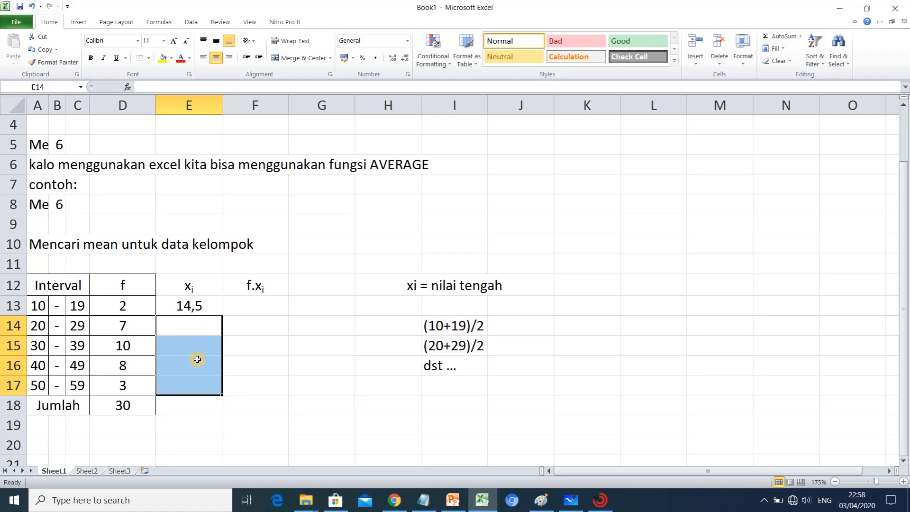
Enter =E13+10 in E14 as an alternative midpoint formula and fill it down to E17.
{"action": "left_click", "coordinate": [196, 310]}
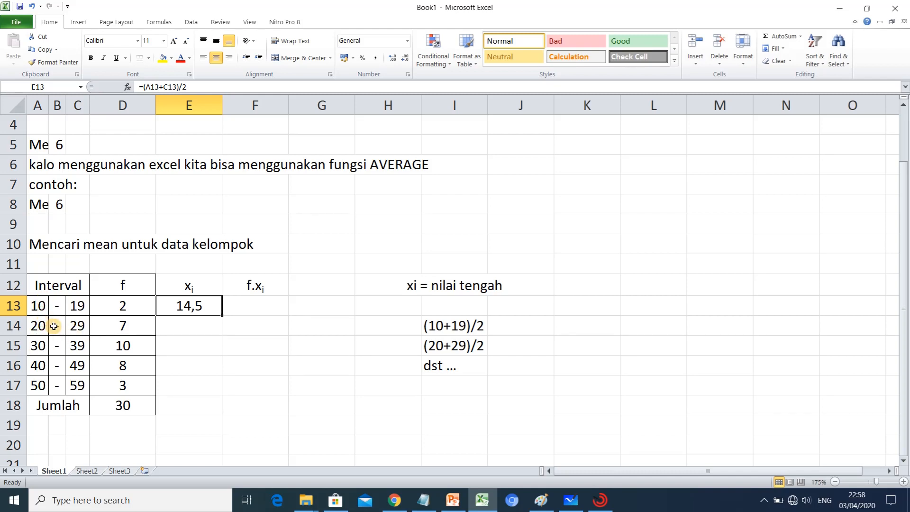
{"action": "left_click", "coordinate": [186, 332]}
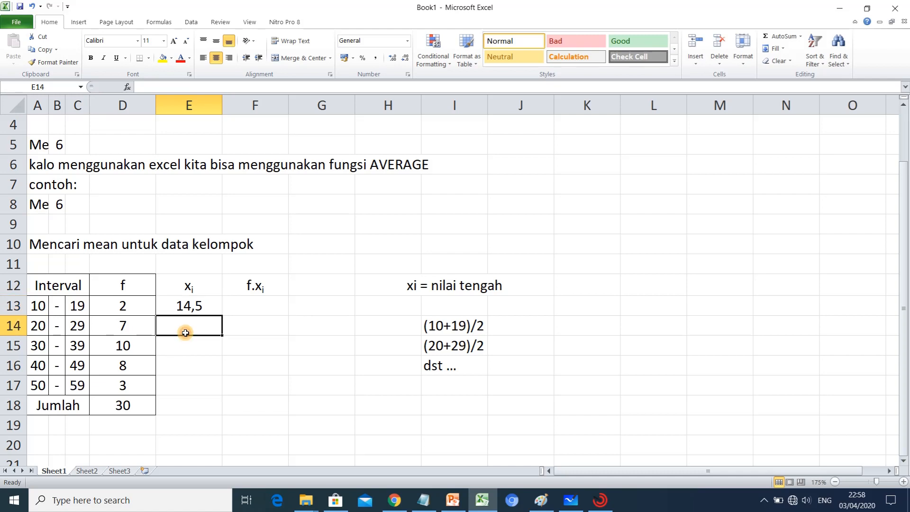
{"action": "type", "text": "="}
{"action": "left_click", "coordinate": [199, 307]}
{"action": "type", "text": "+10"}
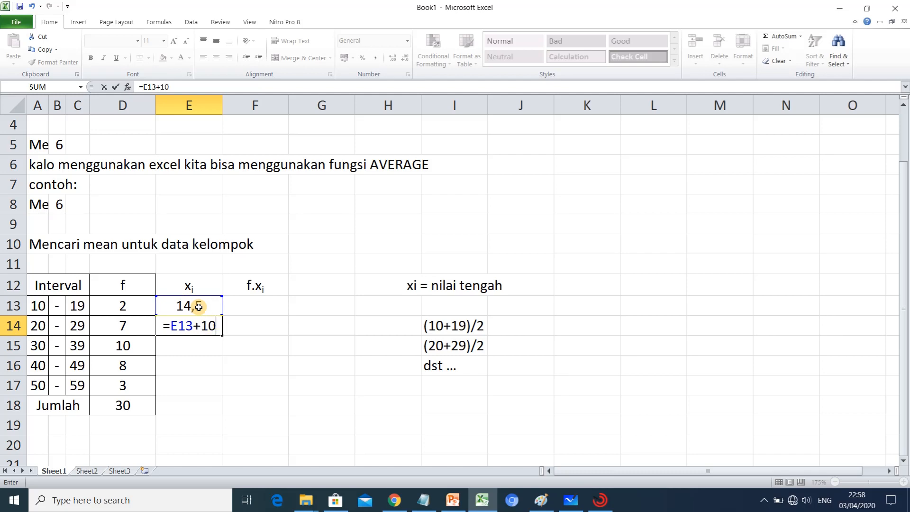
{"action": "key", "text": "Return"}
{"action": "left_click", "coordinate": [205, 323]}
{"action": "left_click_drag", "start_coordinate": [221, 335], "coordinate": [213, 397]}
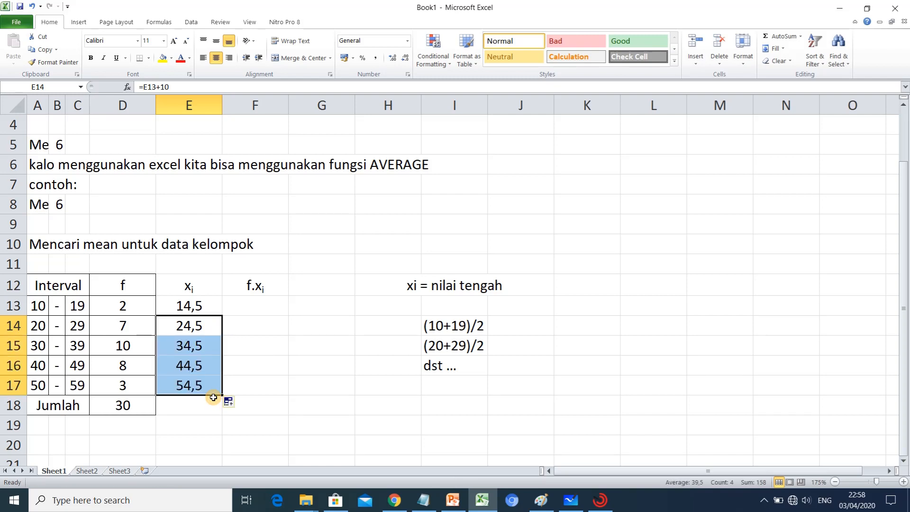
Review the midpoint formula in E13 and fill it down through E17 in place of the add-10 formulas.
{"action": "left_click", "coordinate": [196, 310]}
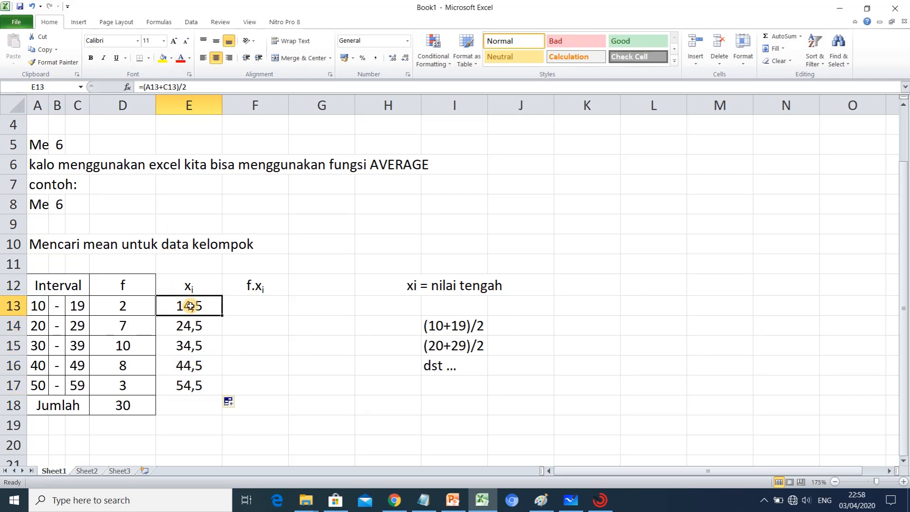
{"action": "double_click", "coordinate": [189, 303]}
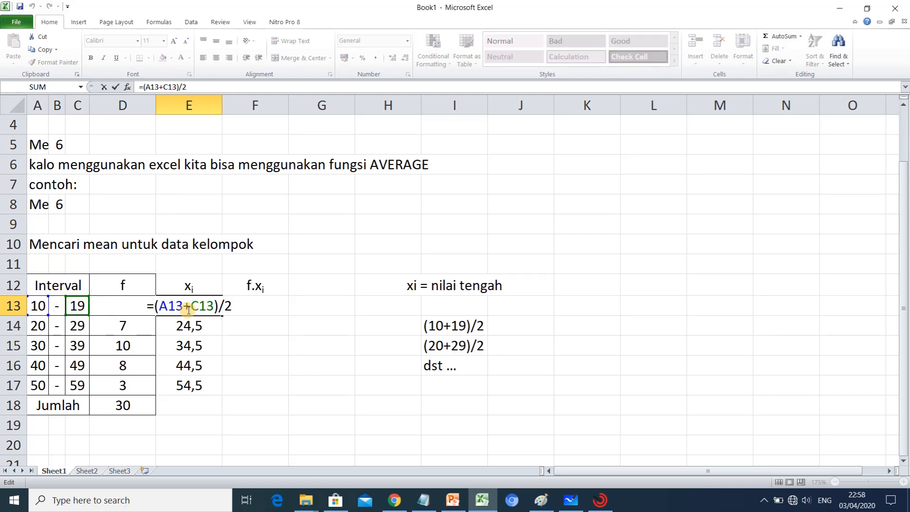
{"action": "key", "text": "Return"}
{"action": "left_click", "coordinate": [193, 307]}
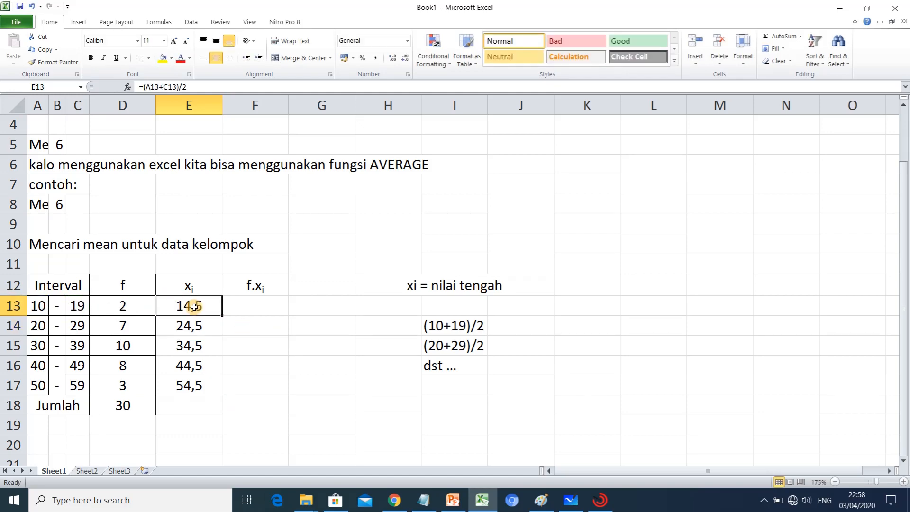
{"action": "double_click", "coordinate": [223, 315]}
{"action": "left_click", "coordinate": [199, 300]}
{"action": "left_click", "coordinate": [197, 326]}
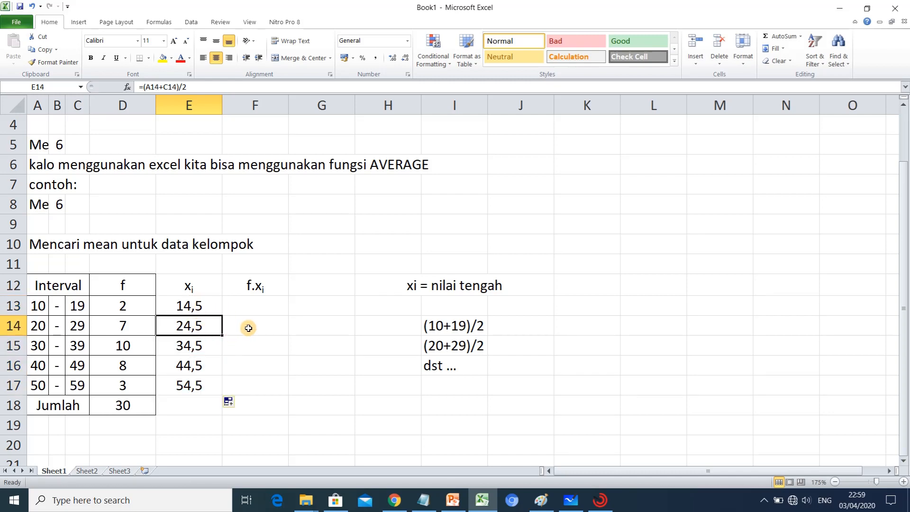
Enter =D13*E13 in F13 under the f.xi heading and fill the formula down through F17.
{"action": "left_click", "coordinate": [259, 286]}
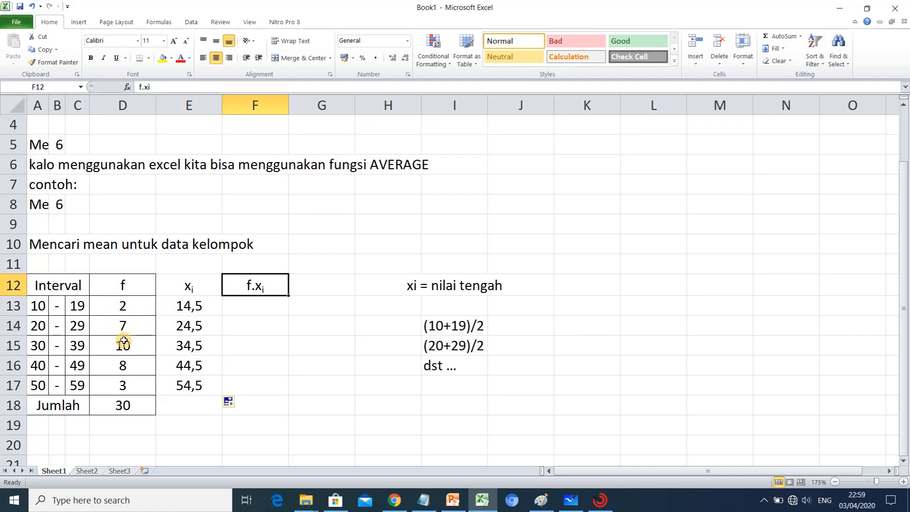
{"action": "left_click", "coordinate": [253, 311]}
{"action": "type", "text": "="}
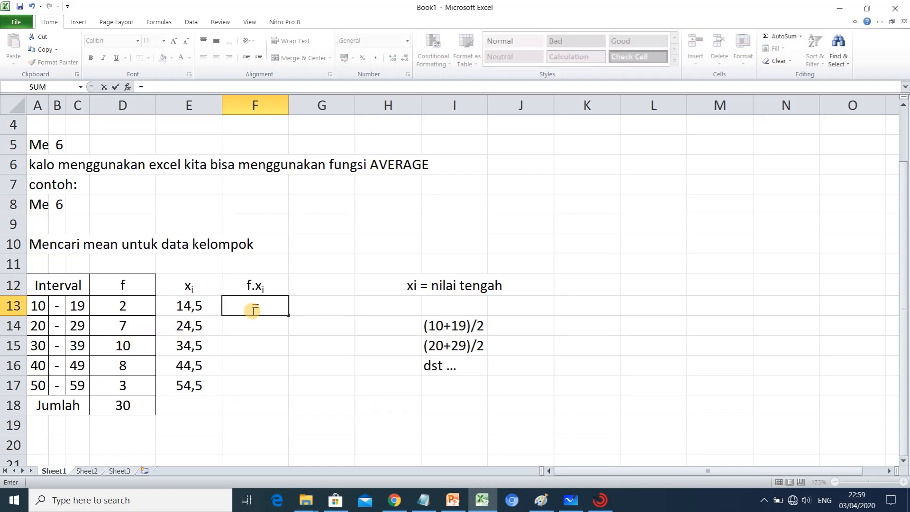
{"action": "key", "text": "Left"}
{"action": "key", "text": "Left"}
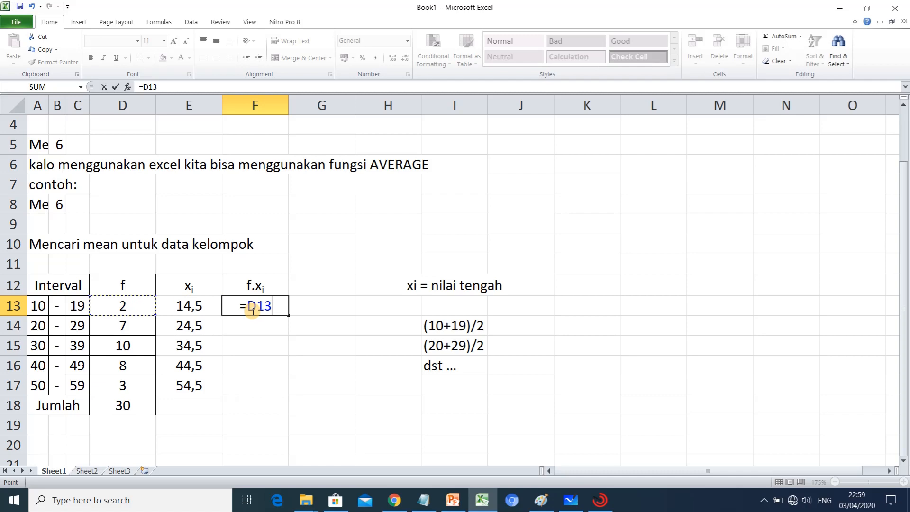
{"action": "type", "text": "*"}
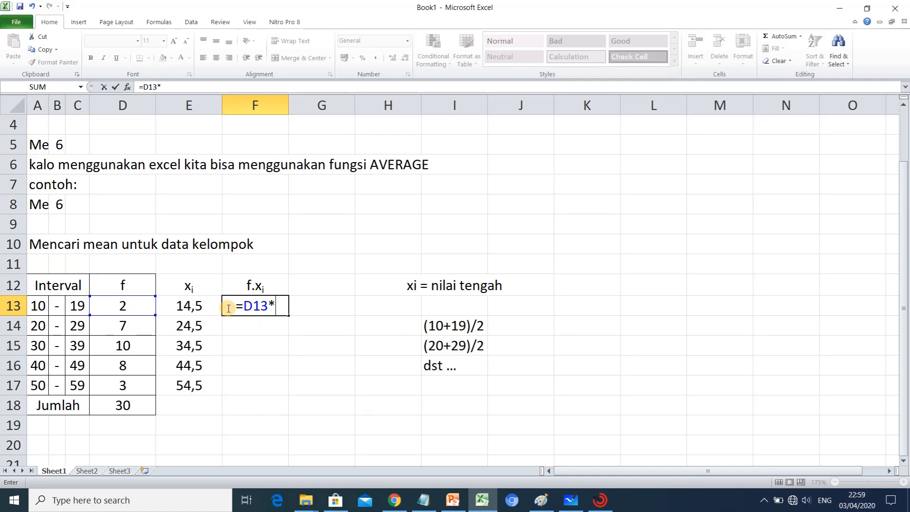
{"action": "left_click", "coordinate": [196, 306]}
{"action": "key", "text": "Return"}
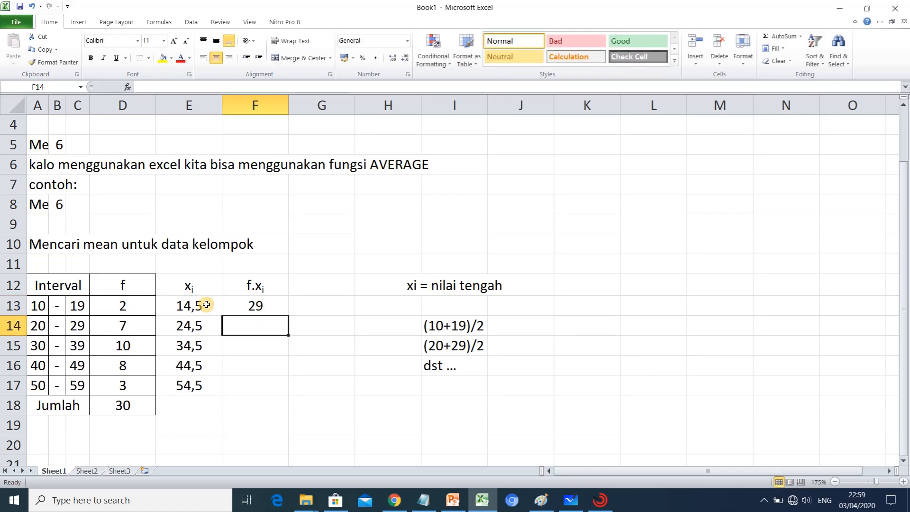
{"action": "left_click", "coordinate": [254, 302]}
{"action": "left_click_drag", "start_coordinate": [290, 316], "coordinate": [286, 386]}
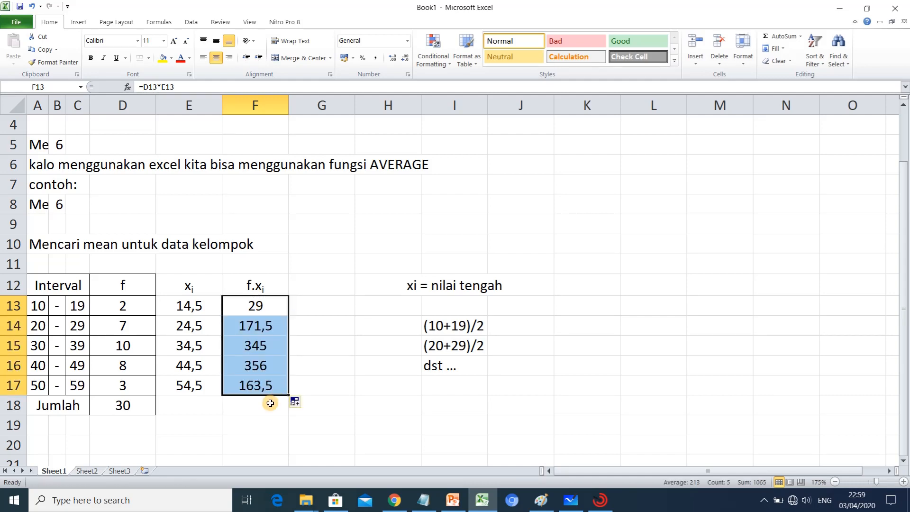
Select F18, switch to PowerPoint to view the grouped-data mean formula as a slide show, and return to the Excel workbook.
{"action": "left_click", "coordinate": [272, 403]}
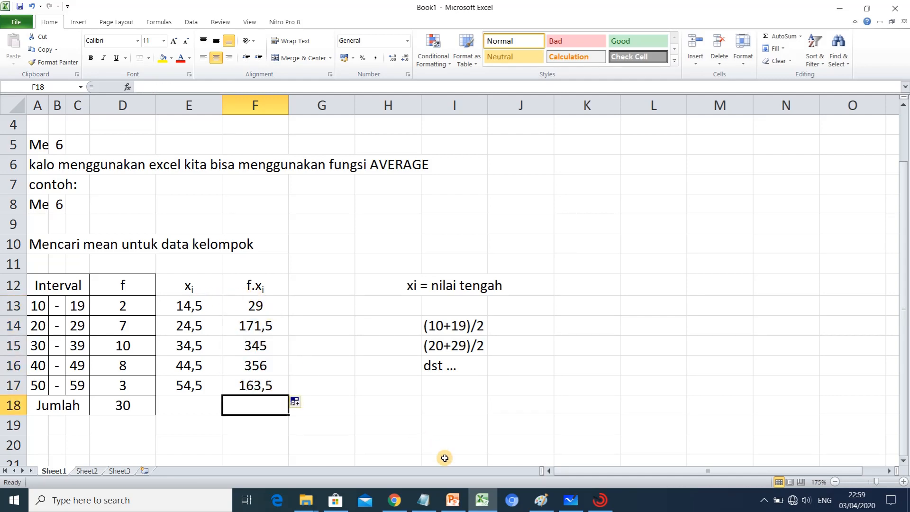
{"action": "left_click", "coordinate": [453, 500]}
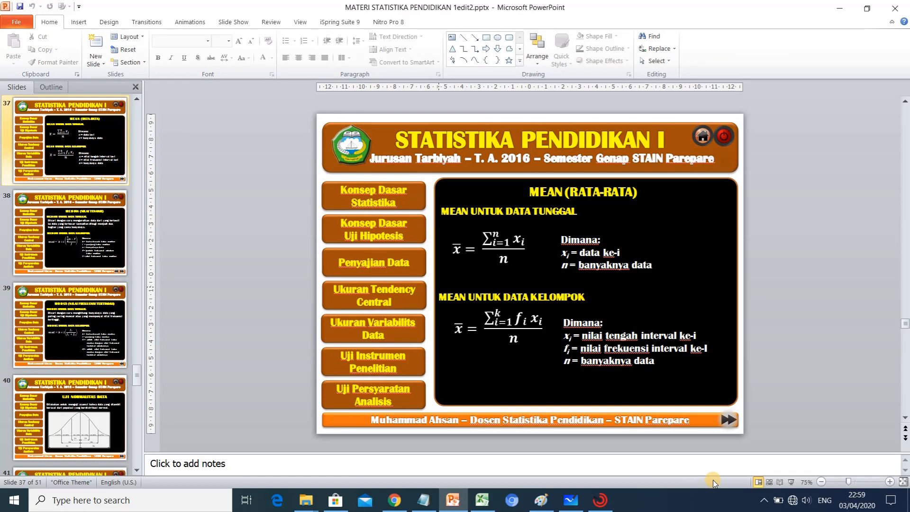
{"action": "left_click", "coordinate": [791, 483]}
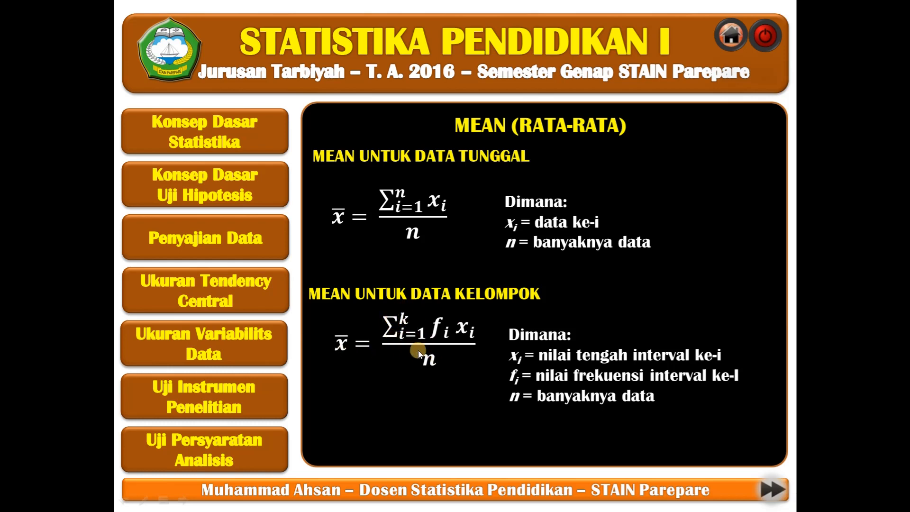
{"action": "left_click", "coordinate": [767, 41]}
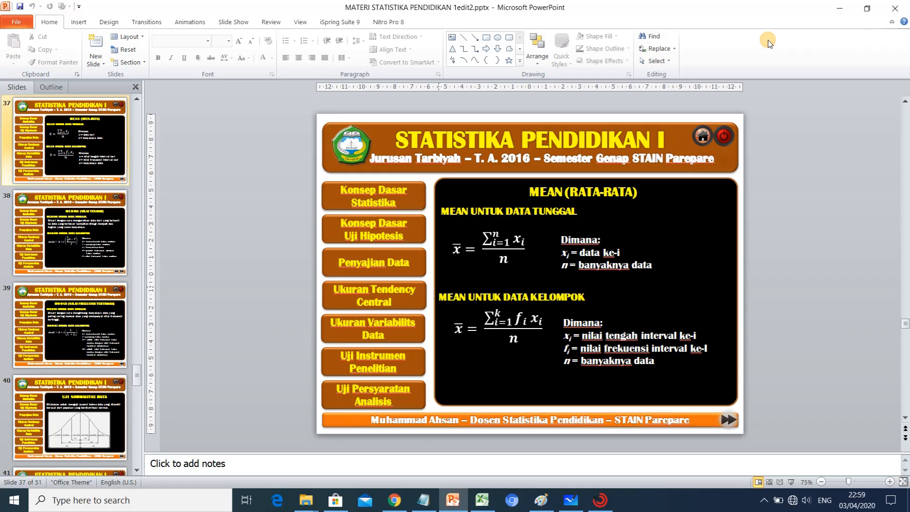
{"action": "left_click", "coordinate": [484, 501]}
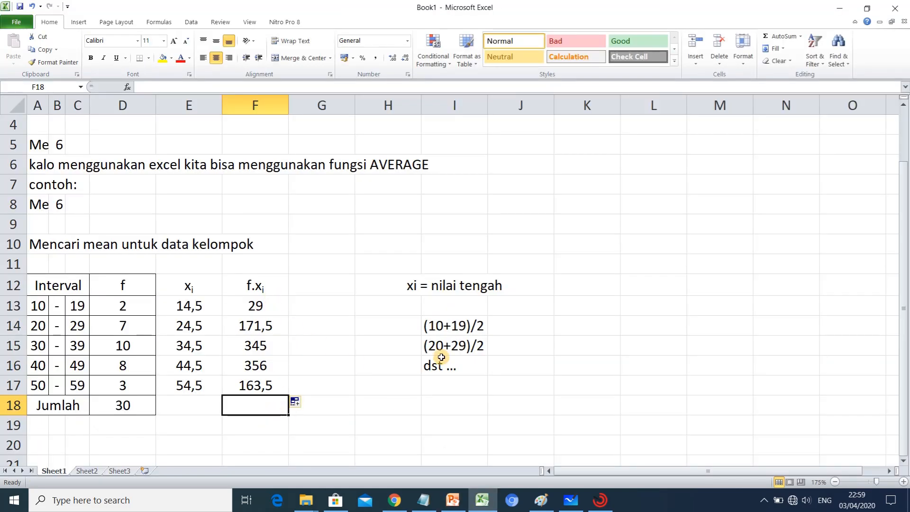
Total the f.xi column in F18 with a SUM of F13:F17.
{"action": "type", "text": "=sum("}
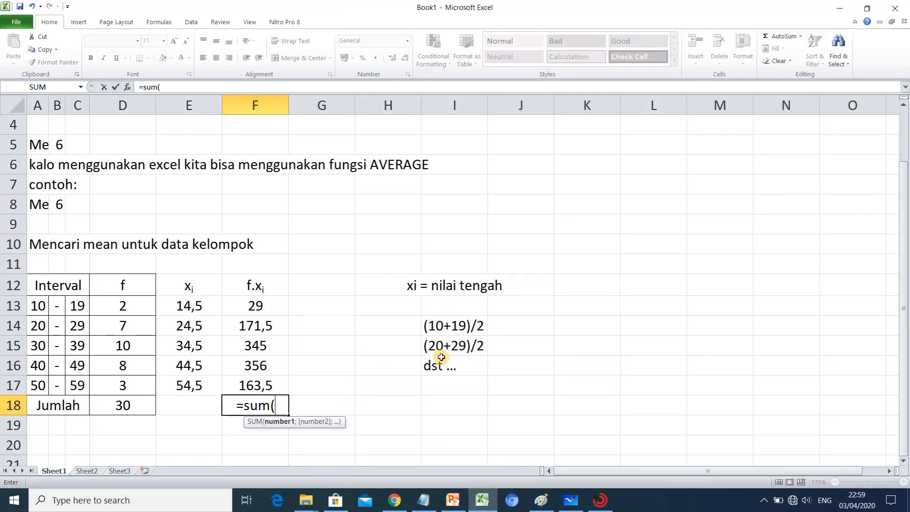
{"action": "left_click_drag", "start_coordinate": [237, 305], "coordinate": [249, 379]}
{"action": "key", "text": "Return"}
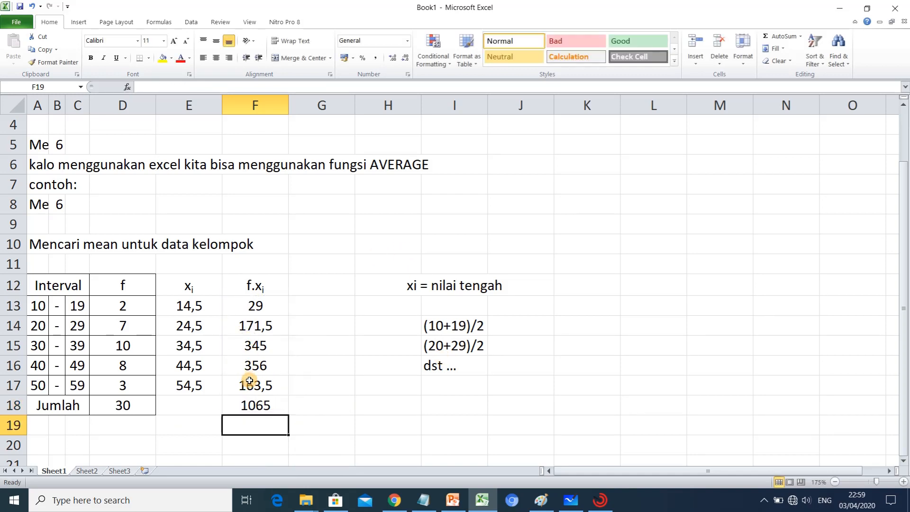
Check the f.xi total in F18 and the frequency total in D18 against the mean formula on the PowerPoint slide.
{"action": "left_click", "coordinate": [261, 407]}
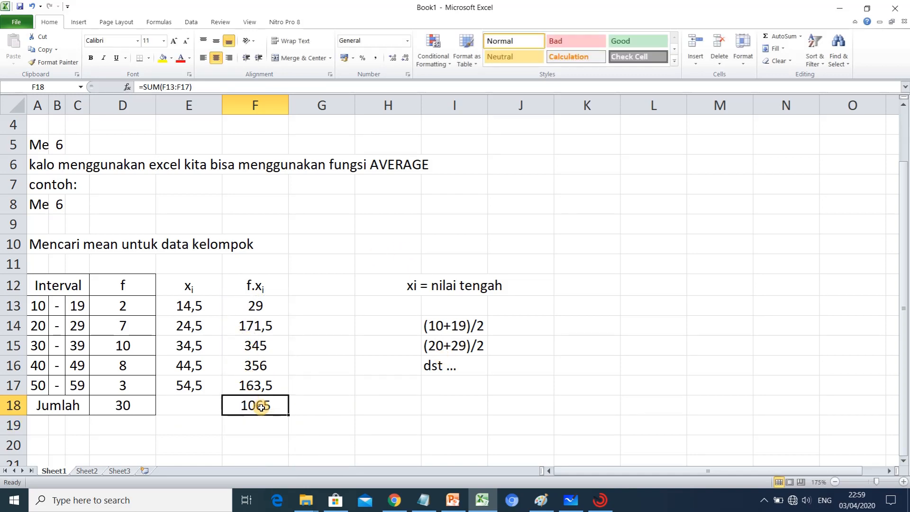
{"action": "left_click", "coordinate": [450, 503]}
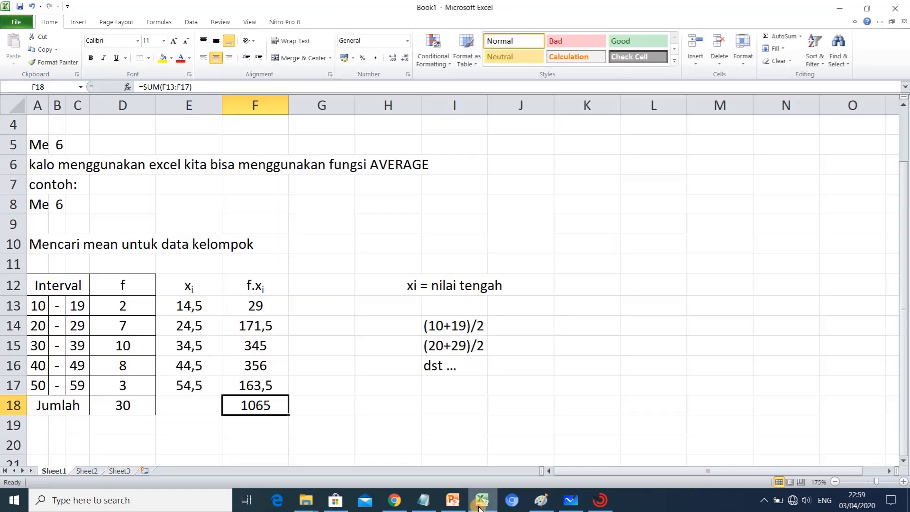
{"action": "left_click", "coordinate": [481, 507]}
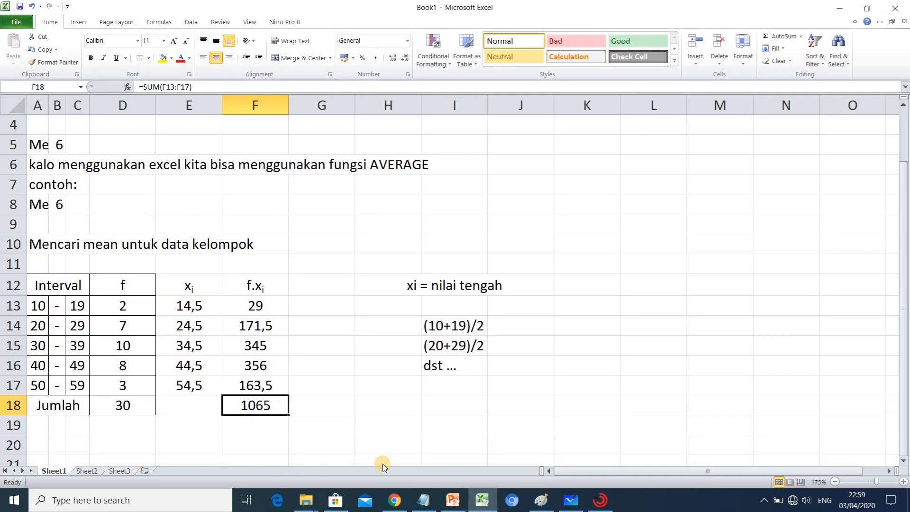
{"action": "left_click", "coordinate": [135, 408]}
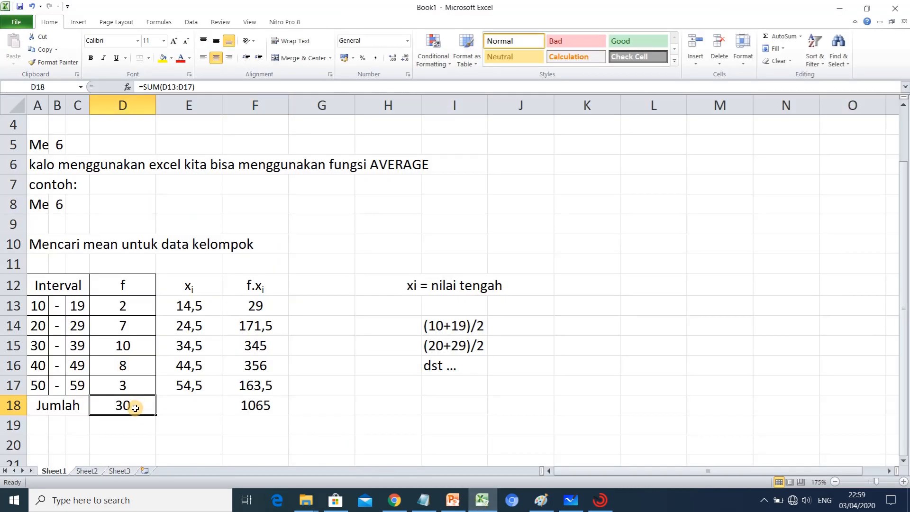
Calculate the grouped-data mean in F20 with =F18/D18.
{"action": "left_click", "coordinate": [236, 443]}
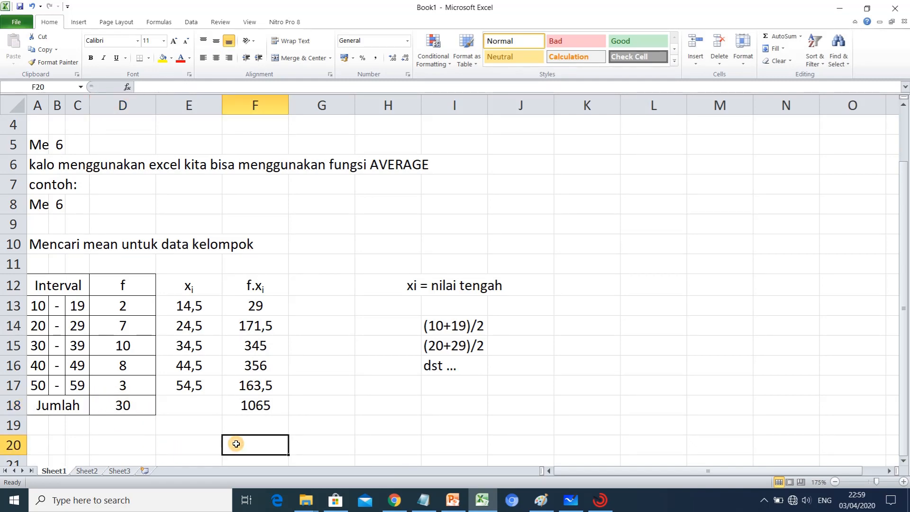
{"action": "type", "text": "="}
{"action": "left_click", "coordinate": [268, 406]}
{"action": "type", "text": "/"}
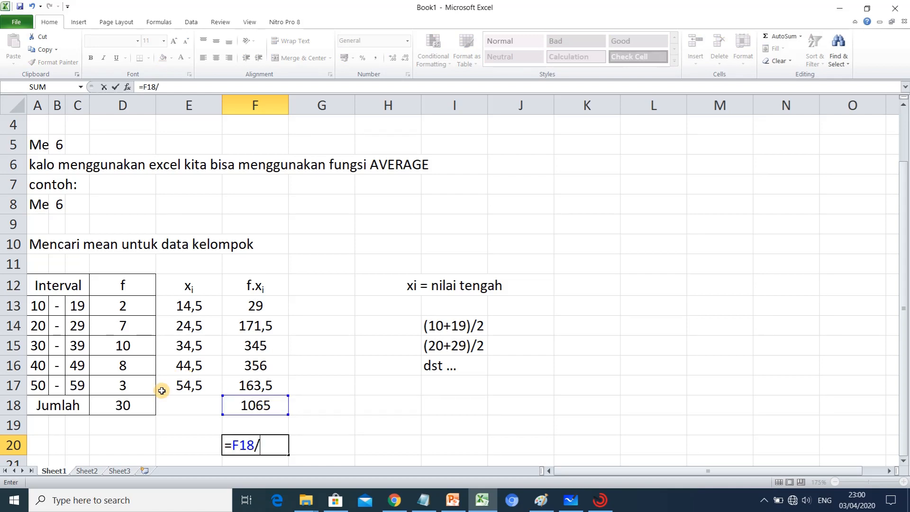
{"action": "left_click", "coordinate": [127, 403]}
{"action": "key", "text": "Return"}
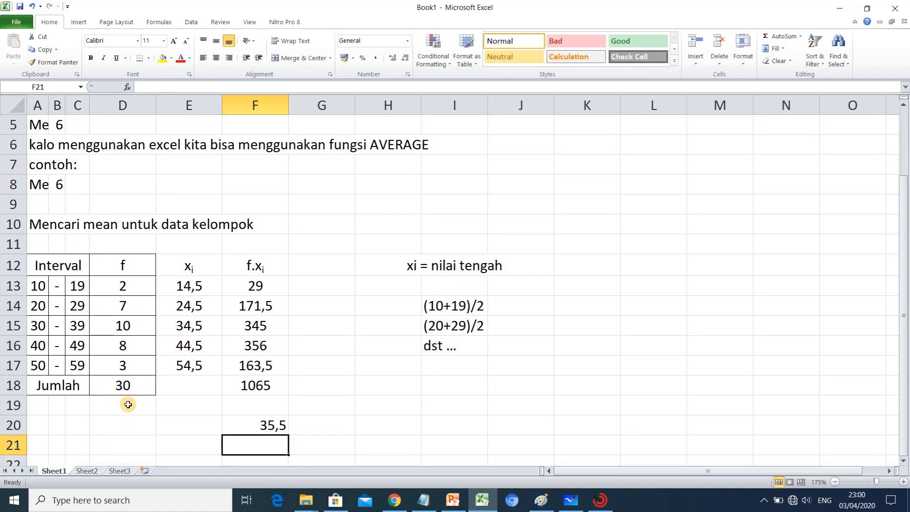